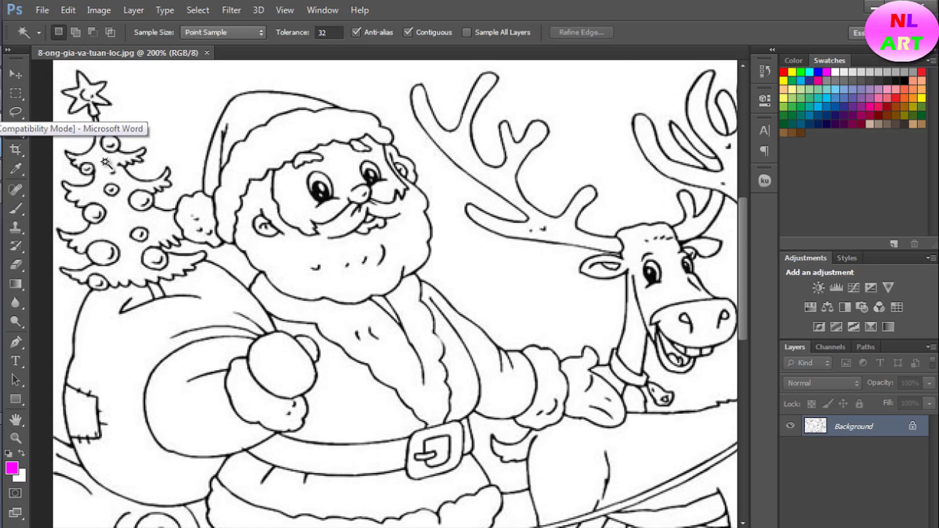
Fill the Christmas tree with dark green
{"action": "left_click", "coordinate": [105, 163]}
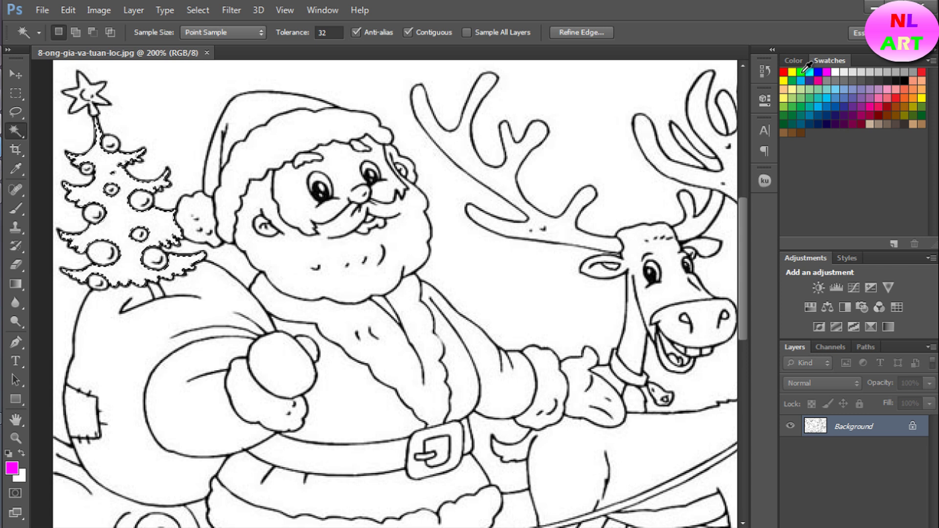
{"action": "left_click", "coordinate": [783, 115]}
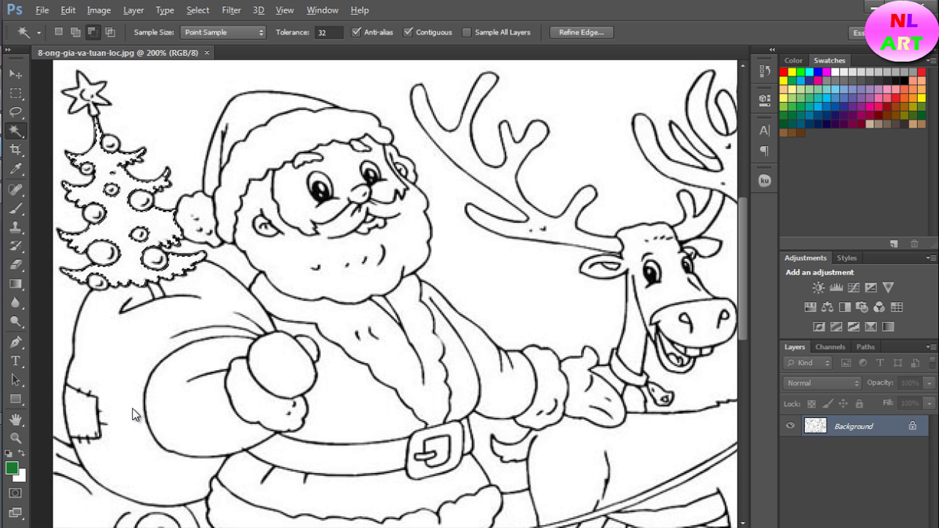
{"action": "key", "text": "alt+BackSpace"}
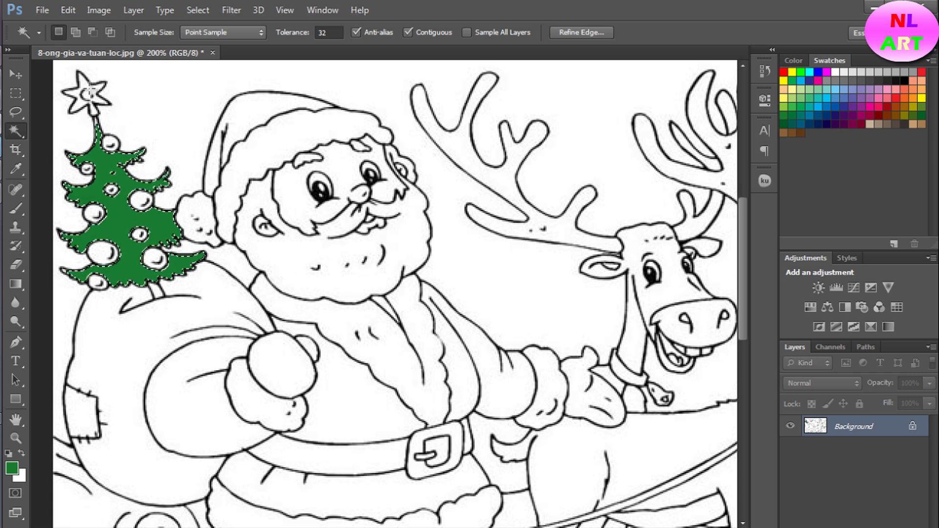
Fill the star on top of the tree with light yellow ffff33
{"action": "left_click", "coordinate": [87, 93]}
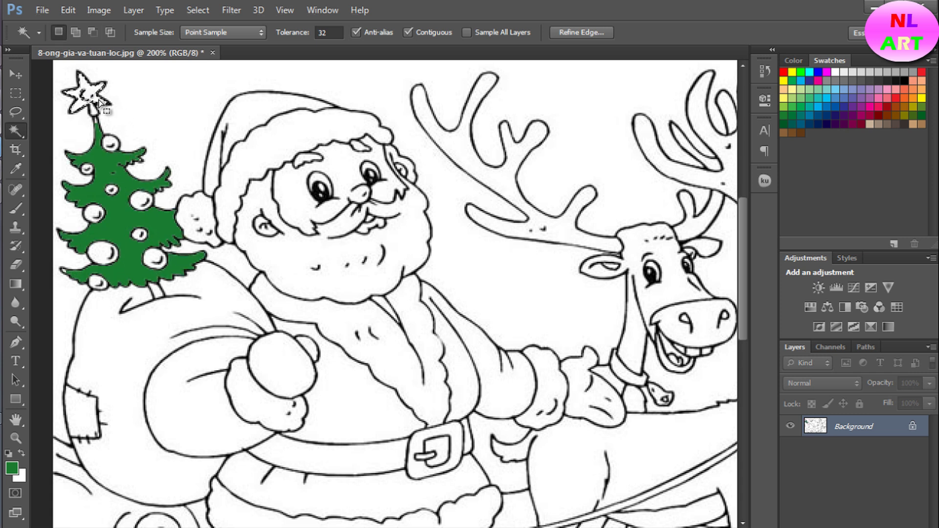
{"action": "left_click", "coordinate": [791, 72]}
{"action": "left_click", "coordinate": [11, 471]}
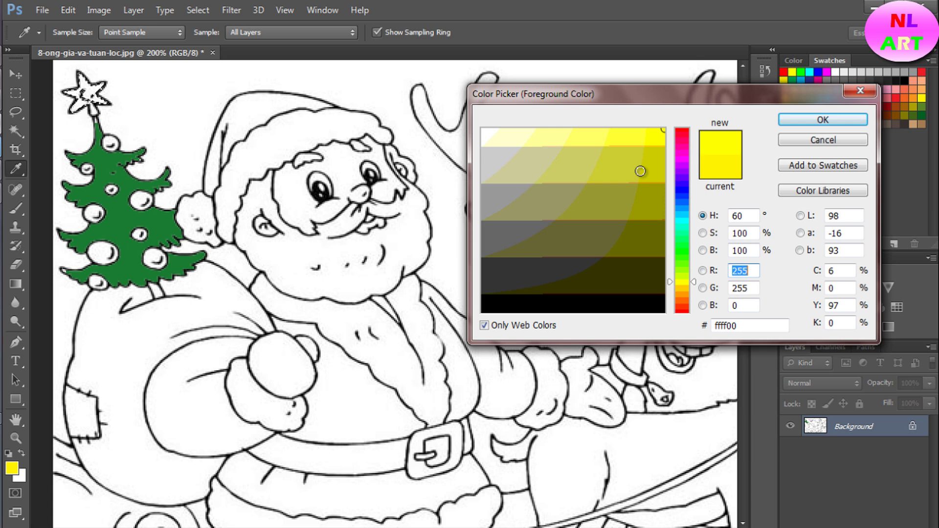
{"action": "left_click", "coordinate": [634, 136]}
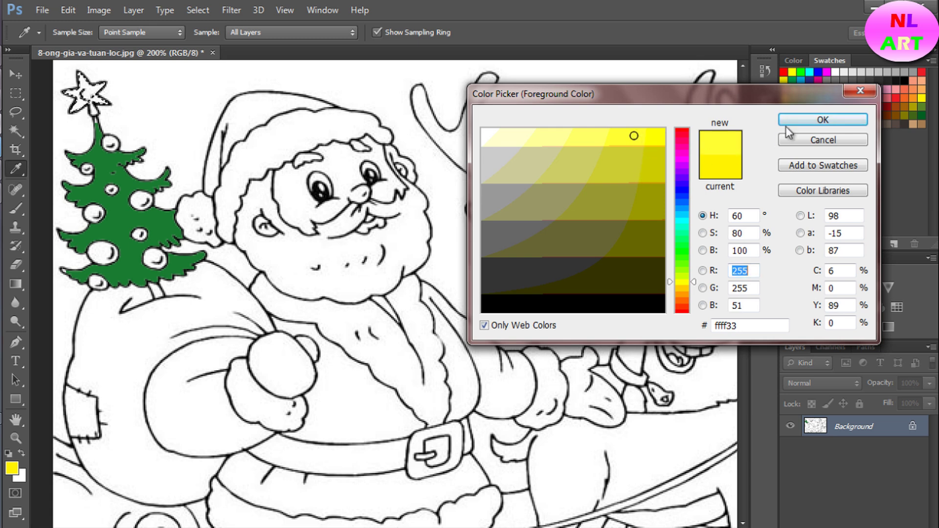
{"action": "left_click", "coordinate": [803, 119]}
{"action": "key", "text": "alt+BackSpace"}
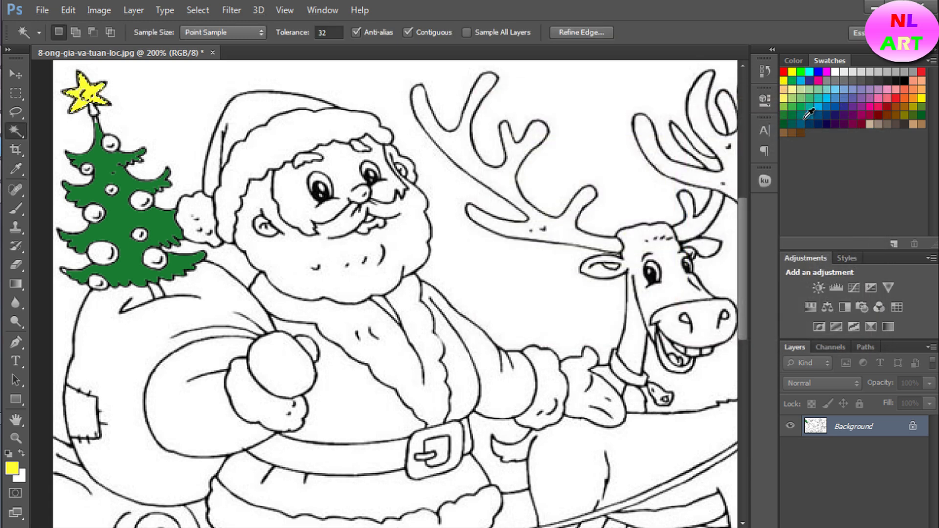
Zoom to 300% and fill the small stem below the star with red
{"action": "key", "text": "ctrl+d"}
{"action": "key", "text": "ctrl+plus"}
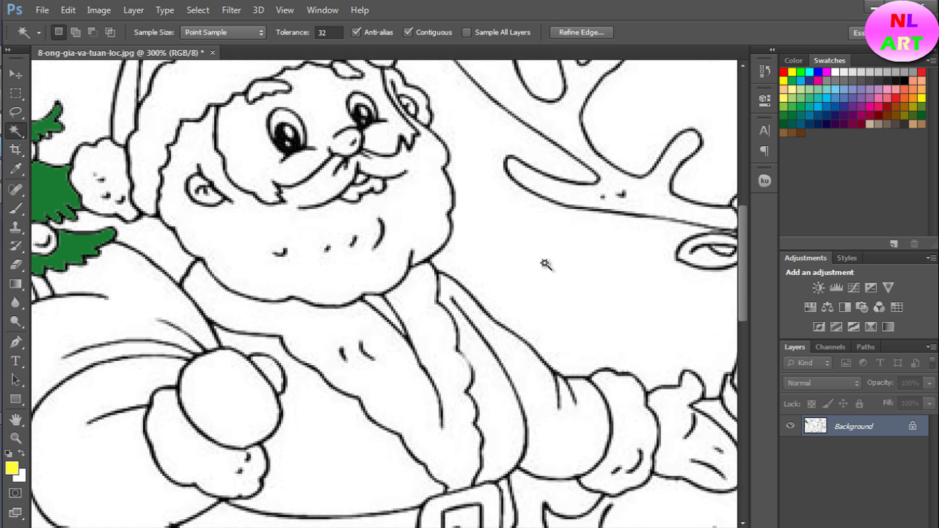
{"action": "left_click_drag", "start_coordinate": [95, 223], "coordinate": [339, 292]}
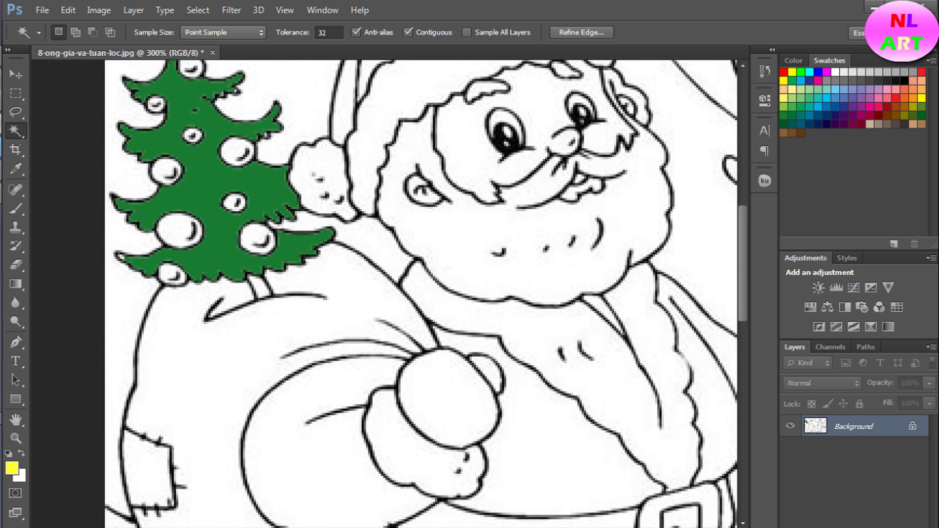
{"action": "scroll", "coordinate": [339, 292], "scroll_direction": "up", "scroll_amount": 2}
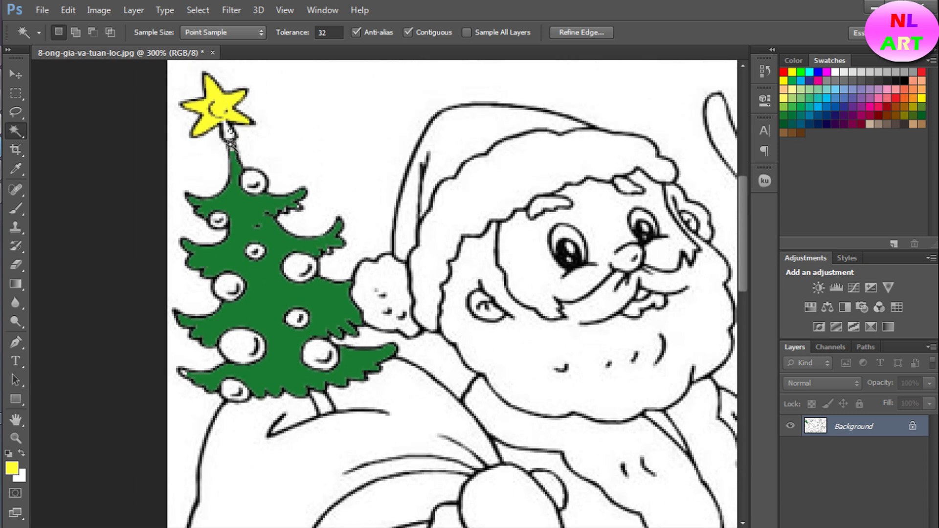
{"action": "left_click", "coordinate": [227, 131]}
{"action": "left_click", "coordinate": [231, 148], "text": "shift"}
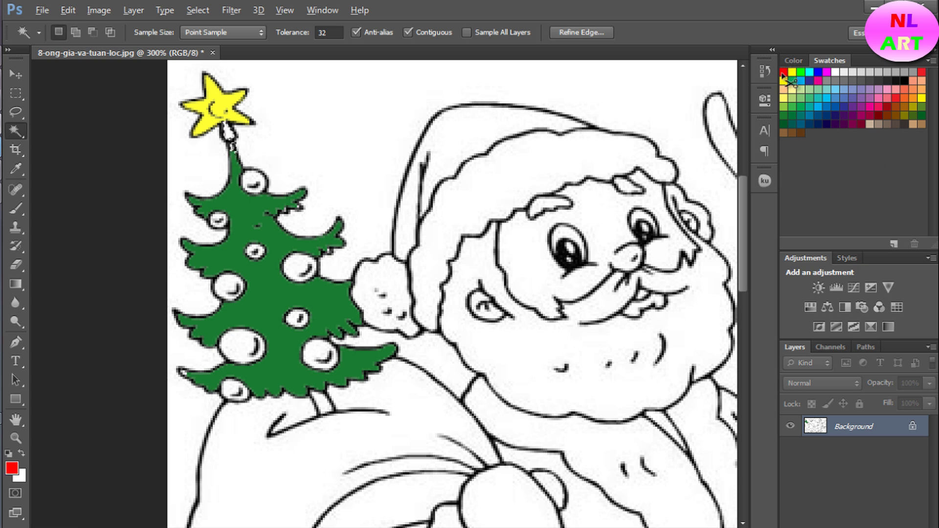
{"action": "key", "text": "alt+BackSpace"}
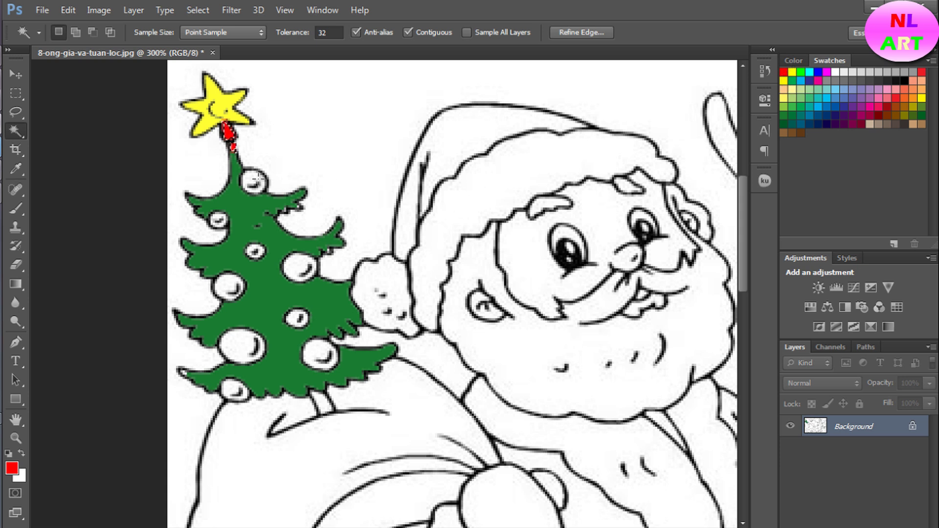
Fill the top ornament on the tree with red
{"action": "left_click", "coordinate": [255, 181]}
{"action": "key", "text": "shift+BackSpace"}
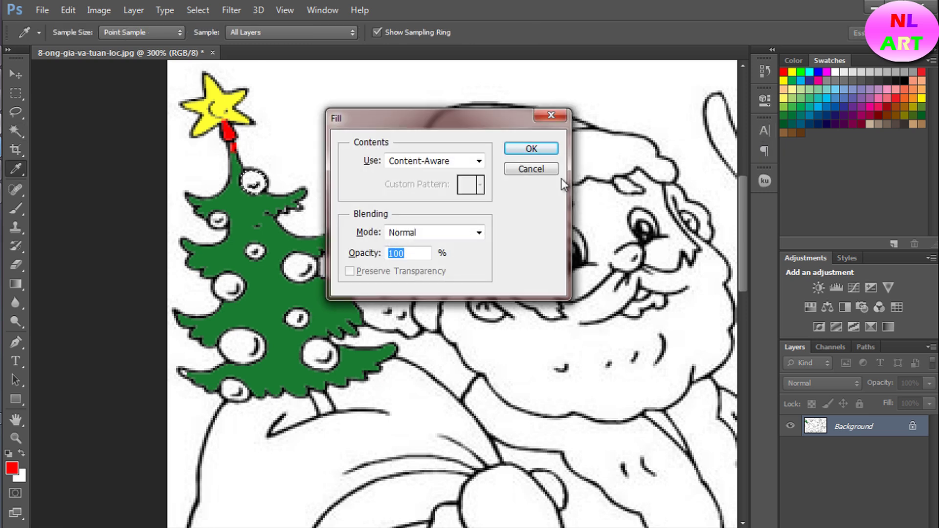
{"action": "key", "text": "w"}
{"action": "left_click", "coordinate": [549, 116]}
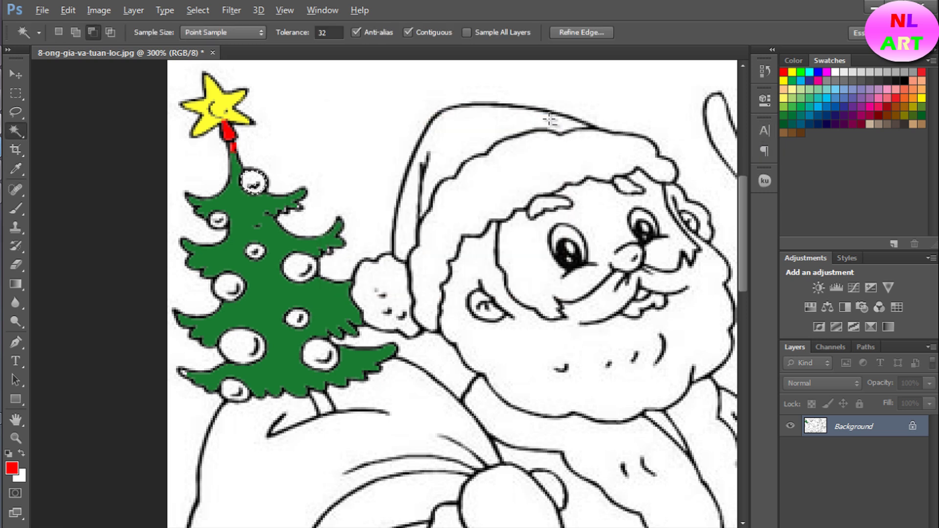
Colour three tree ornaments magenta, yellow and lavender, then zoom out to 200%
{"action": "key", "text": "alt+BackSpace"}
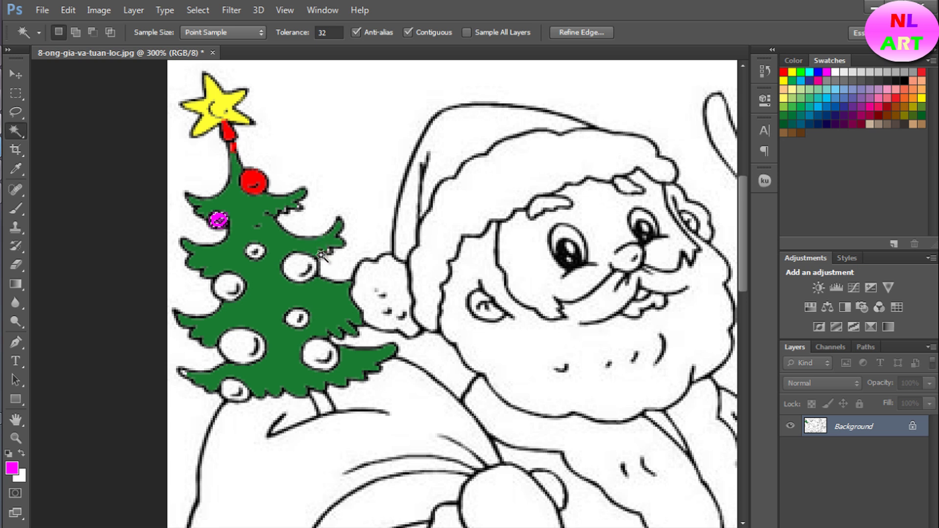
{"action": "left_click", "coordinate": [302, 262]}
{"action": "key", "text": "alt+BackSpace"}
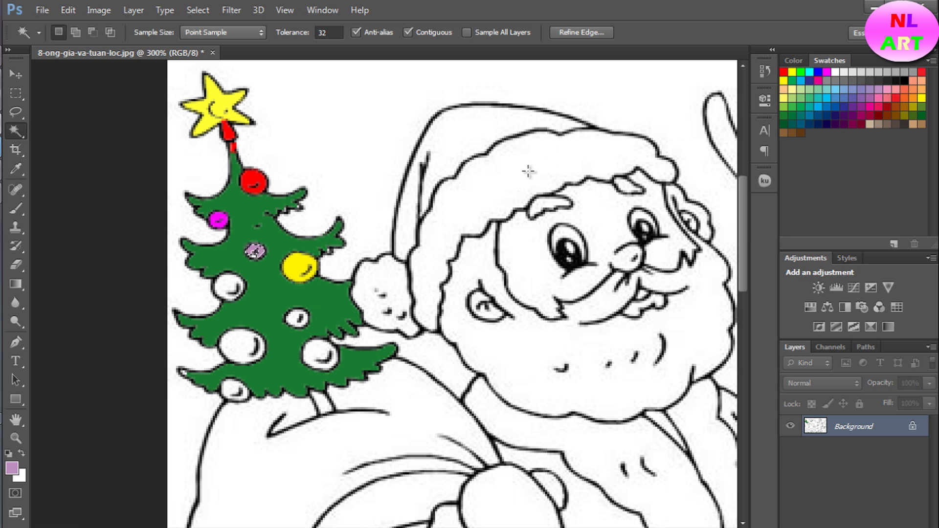
{"action": "left_click", "coordinate": [228, 292]}
{"action": "key", "text": "ctrl+minus"}
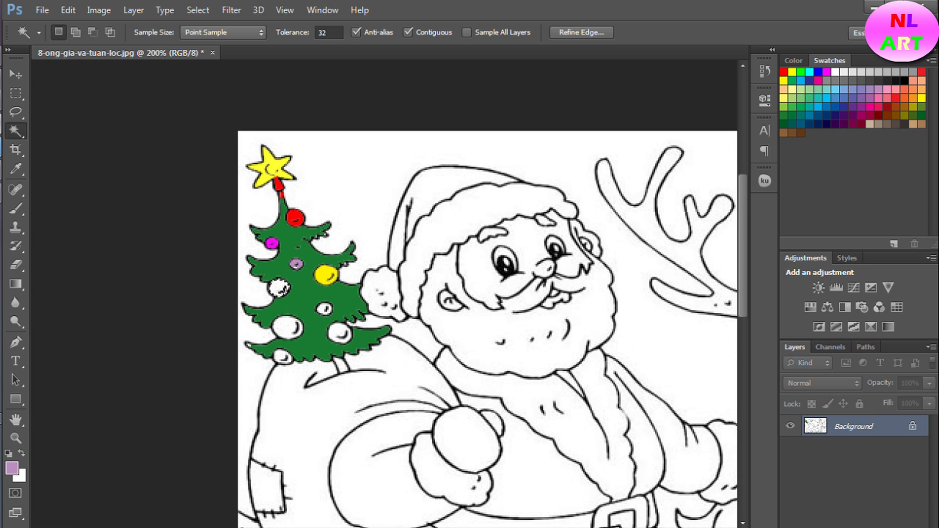
Fill the remaining white ornaments: two blue, one light blue and two green
{"action": "scroll", "coordinate": [237, 337], "scroll_direction": "right", "scroll_amount": 5}
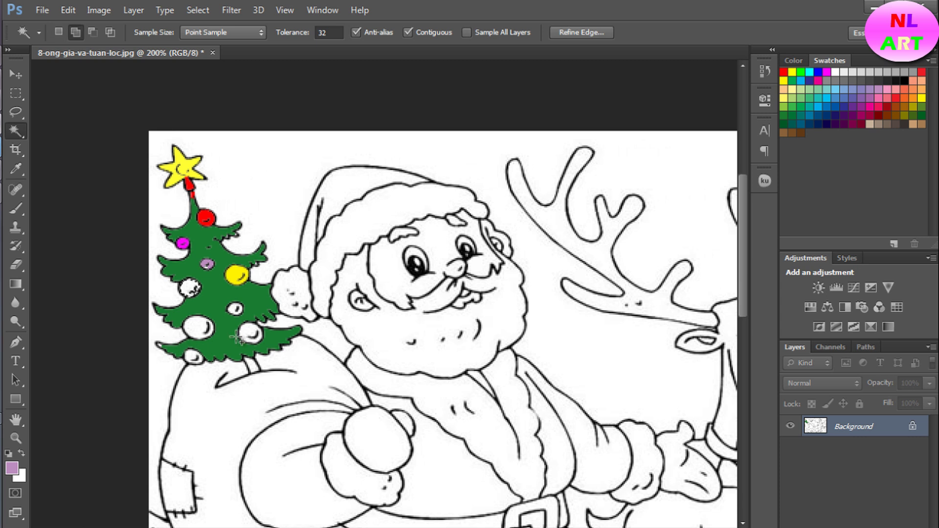
{"action": "left_click", "coordinate": [250, 335], "text": "shift"}
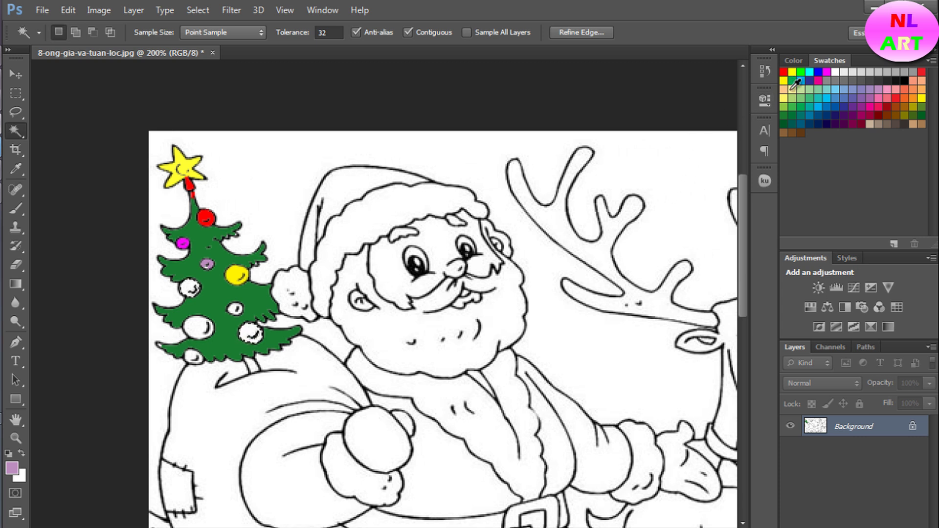
{"action": "left_click", "coordinate": [817, 72]}
{"action": "key", "text": "alt+BackSpace"}
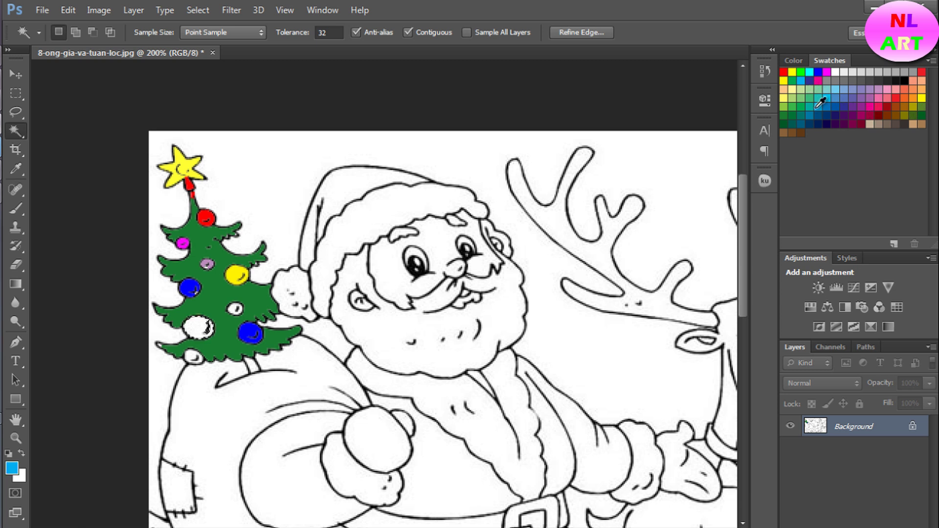
{"action": "key", "text": "alt+BackSpace"}
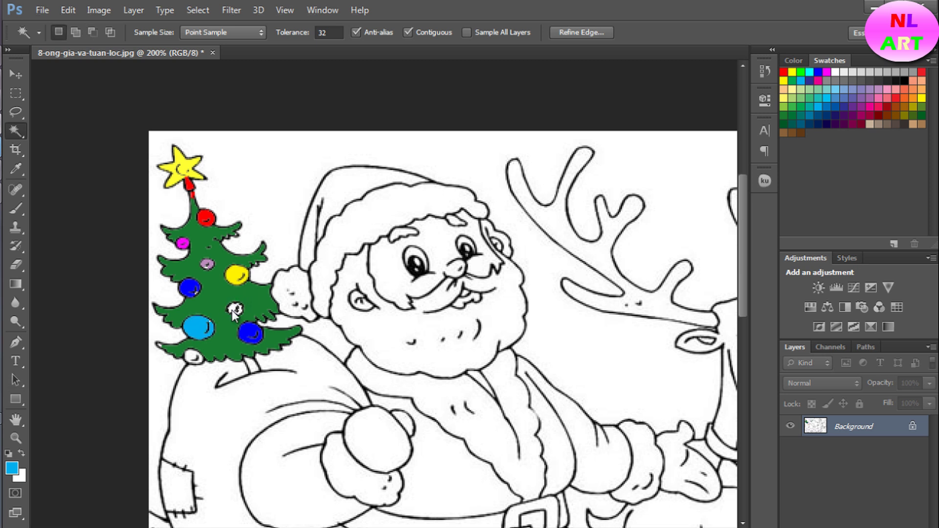
{"action": "key", "text": "shift"}
{"action": "left_click", "coordinate": [193, 358], "text": "shift"}
{"action": "key", "text": "alt+BackSpace"}
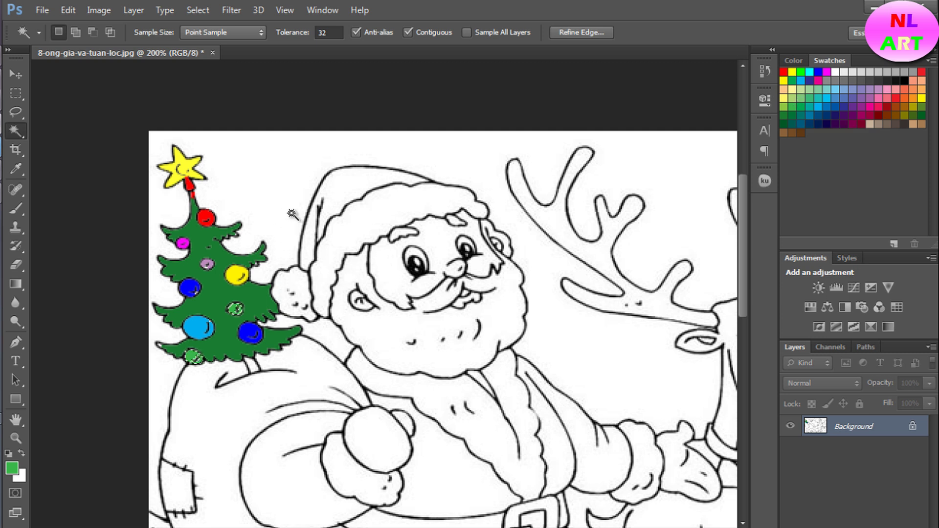
Select Santa's hat, coat, fur trim area and trousers and fill them red
{"action": "left_click", "coordinate": [336, 205]}
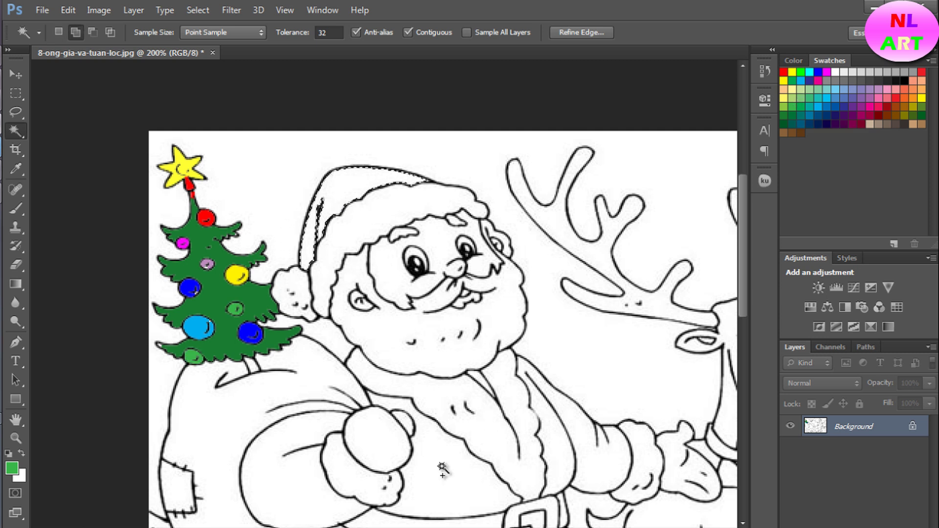
{"action": "scroll", "coordinate": [469, 455], "scroll_direction": "down", "scroll_amount": 1}
{"action": "scroll", "coordinate": [488, 425], "scroll_direction": "down", "scroll_amount": 1}
{"action": "scroll", "coordinate": [528, 372], "scroll_direction": "down", "scroll_amount": 2}
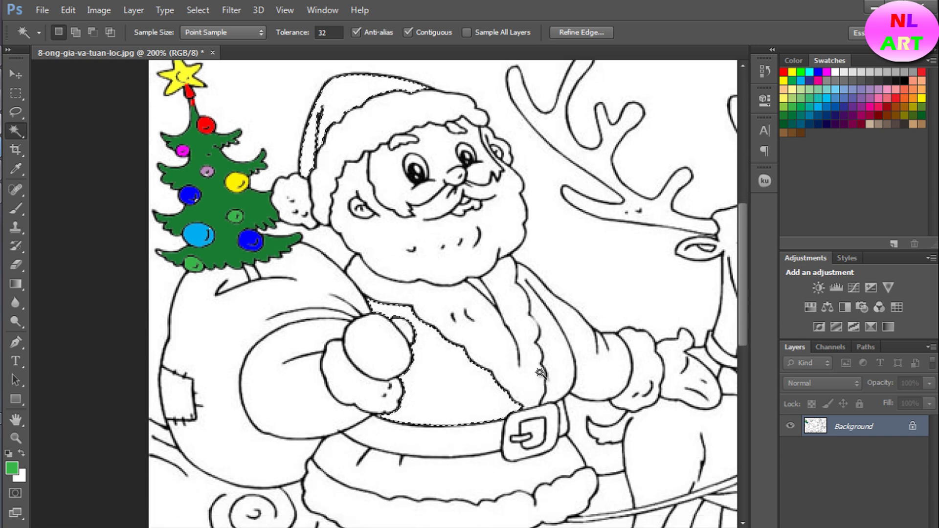
{"action": "scroll", "coordinate": [566, 331], "scroll_direction": "down", "scroll_amount": 1}
{"action": "left_click", "coordinate": [565, 331], "text": "shift"}
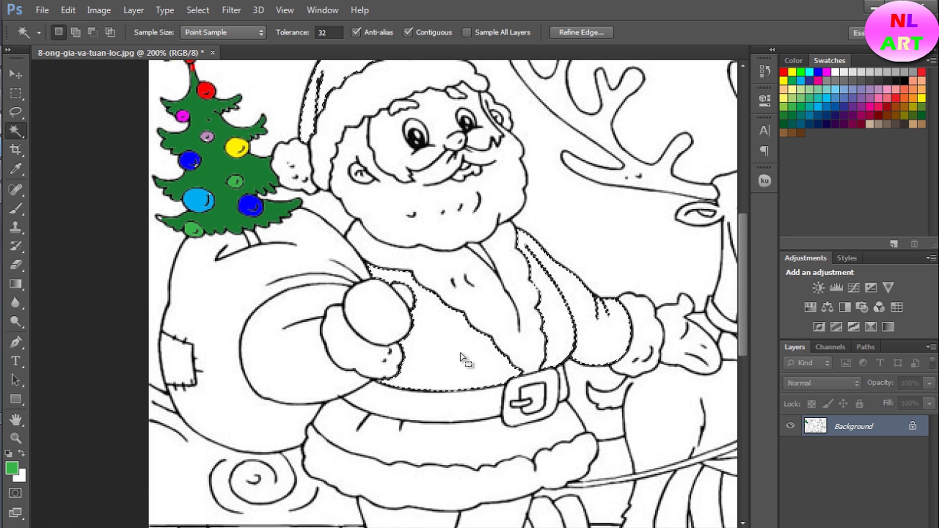
{"action": "scroll", "coordinate": [457, 367], "scroll_direction": "down", "scroll_amount": 1}
{"action": "left_click", "coordinate": [489, 411], "text": "shift"}
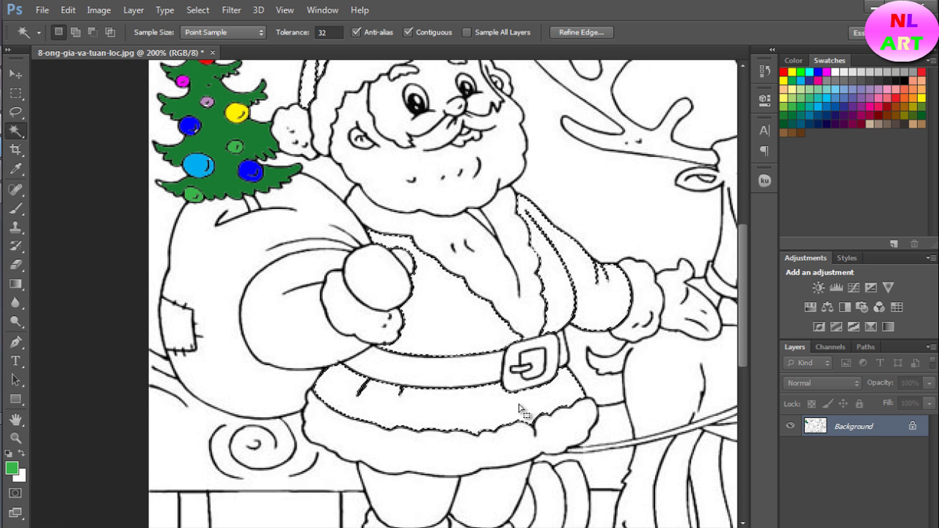
{"action": "scroll", "coordinate": [490, 426], "scroll_direction": "down", "scroll_amount": 1}
{"action": "scroll", "coordinate": [490, 427], "scroll_direction": "down", "scroll_amount": 2}
{"action": "left_click", "coordinate": [494, 445], "text": "shift"}
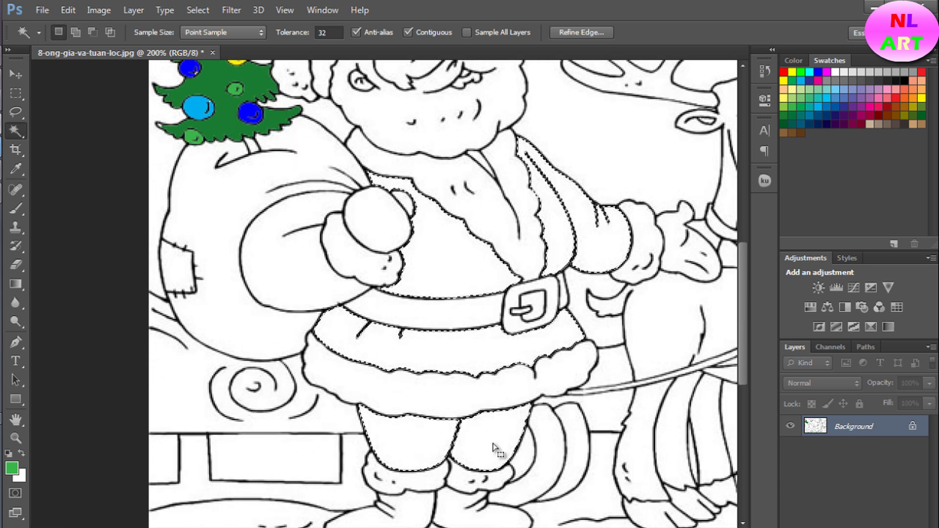
{"action": "scroll", "coordinate": [493, 439], "scroll_direction": "down", "scroll_amount": 1}
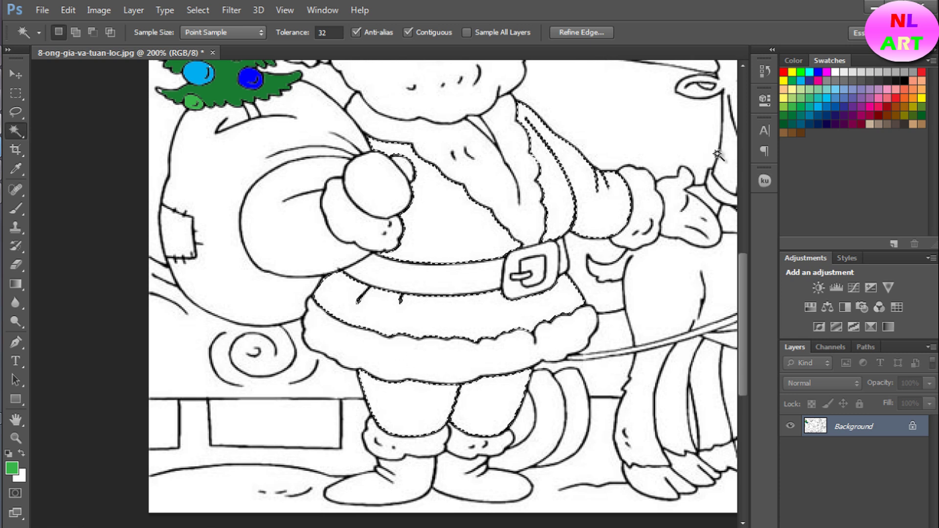
{"action": "left_click", "coordinate": [783, 72]}
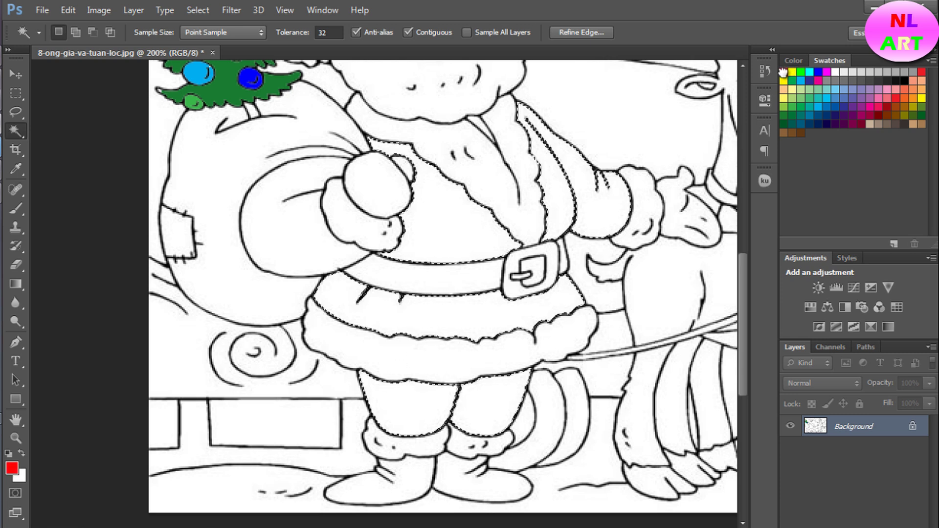
{"action": "key", "text": "alt+BackSpace"}
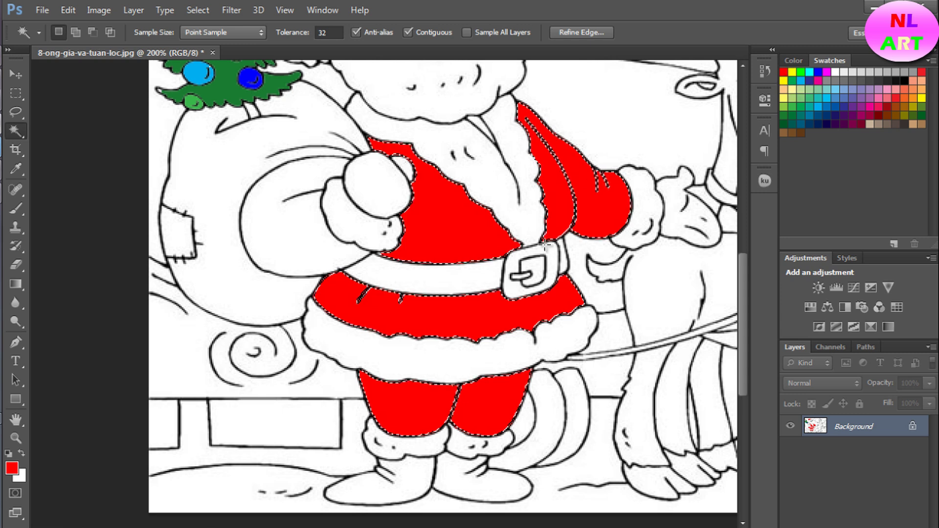
Fill Santa's sleeve holding the sack red and select his face
{"action": "left_click", "coordinate": [310, 240]}
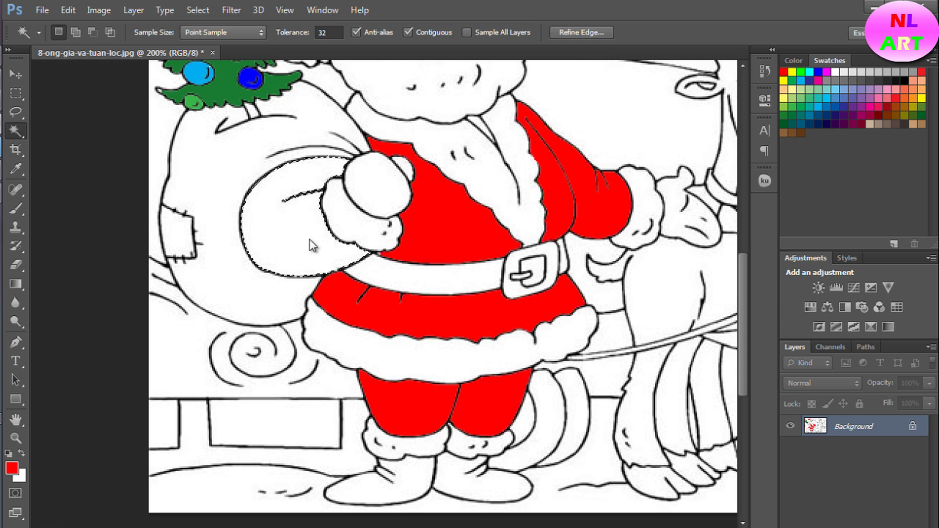
{"action": "key", "text": "alt+BackSpace"}
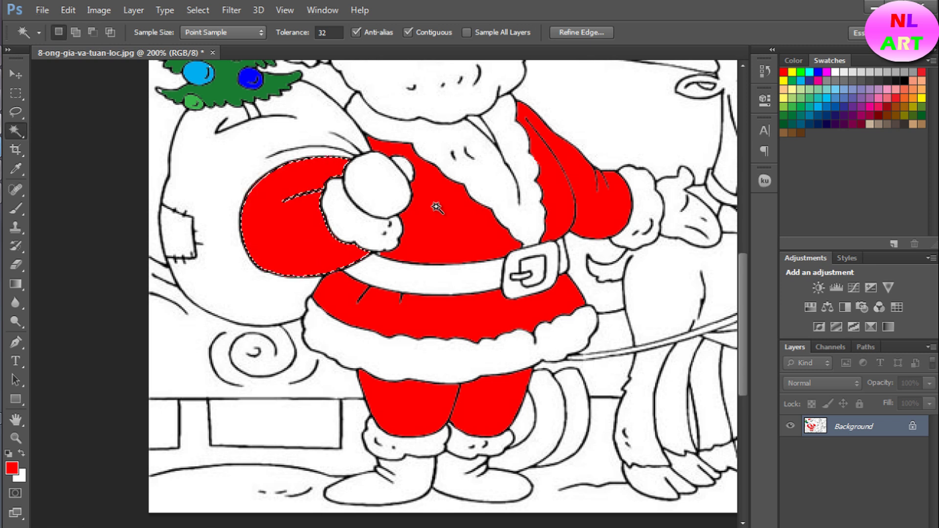
{"action": "scroll", "coordinate": [433, 212], "scroll_direction": "up", "scroll_amount": 1}
{"action": "scroll", "coordinate": [427, 244], "scroll_direction": "up", "scroll_amount": 1}
{"action": "scroll", "coordinate": [399, 269], "scroll_direction": "up", "scroll_amount": 1}
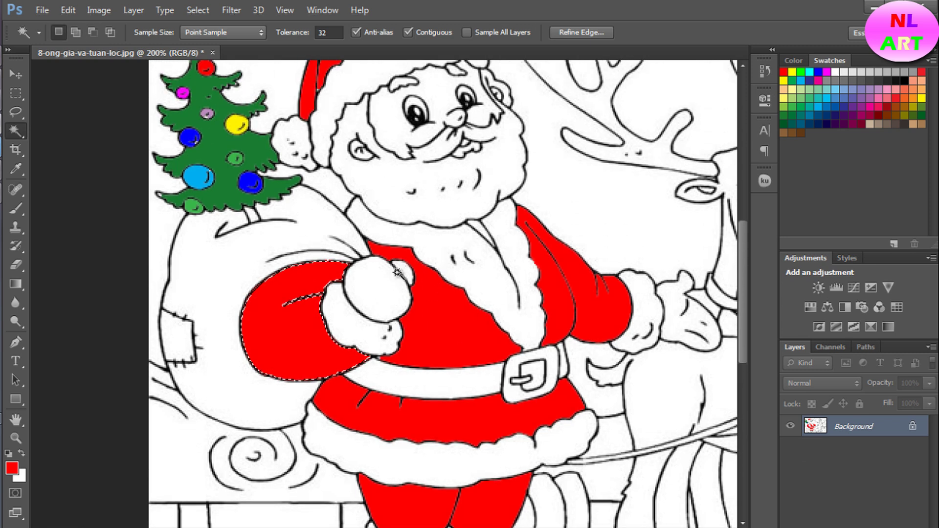
{"action": "scroll", "coordinate": [396, 254], "scroll_direction": "up", "scroll_amount": 1}
{"action": "scroll", "coordinate": [393, 215], "scroll_direction": "up", "scroll_amount": 1}
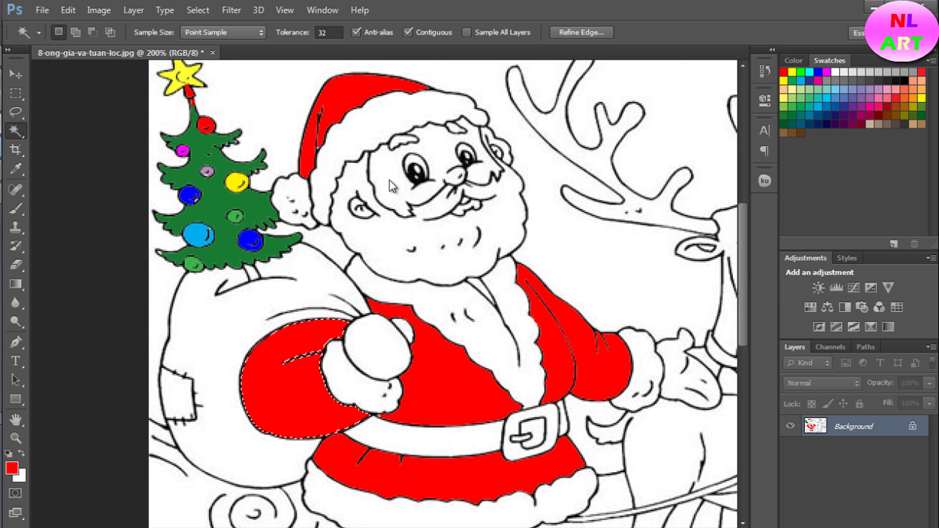
{"action": "left_click", "coordinate": [390, 180]}
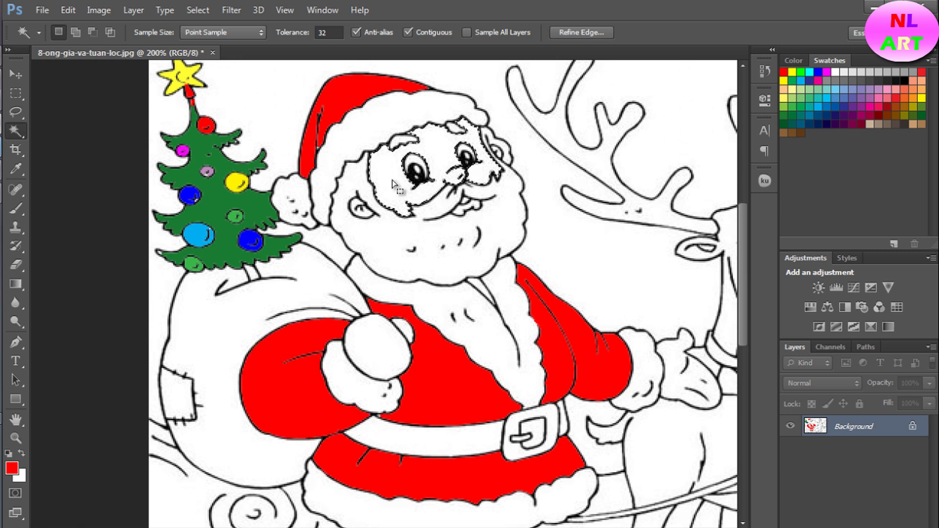
Fill Santa's face with peach ffcc99
{"action": "left_click", "coordinate": [925, 75]}
{"action": "left_click", "coordinate": [12, 468]}
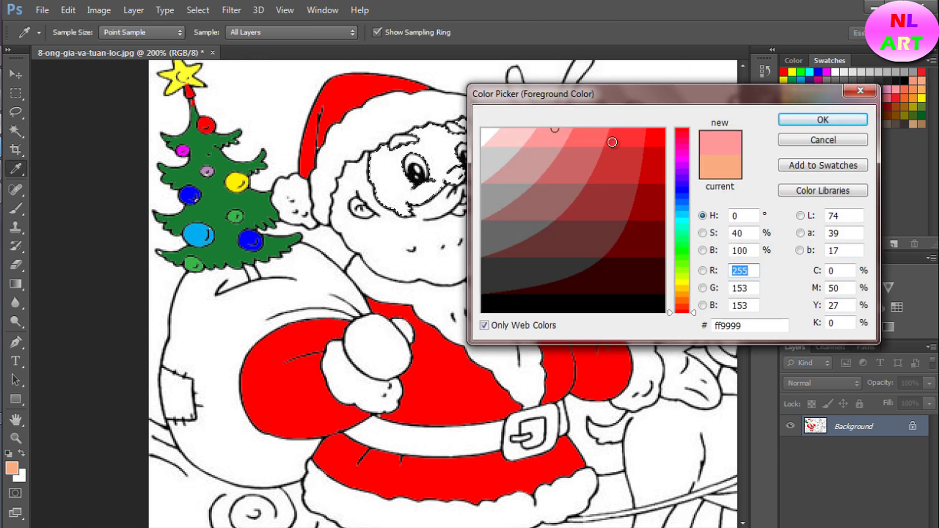
{"action": "left_click", "coordinate": [711, 174]}
{"action": "left_click", "coordinate": [541, 140]}
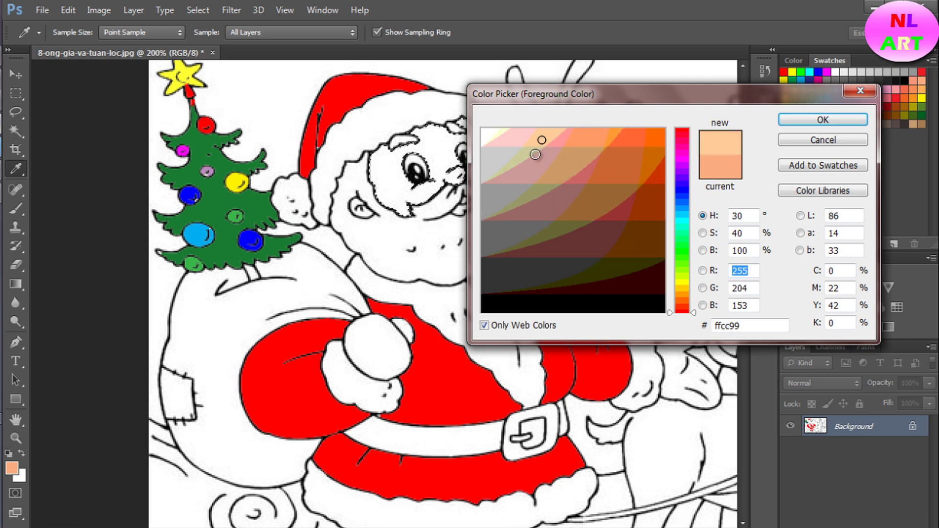
{"action": "left_click", "coordinate": [814, 119]}
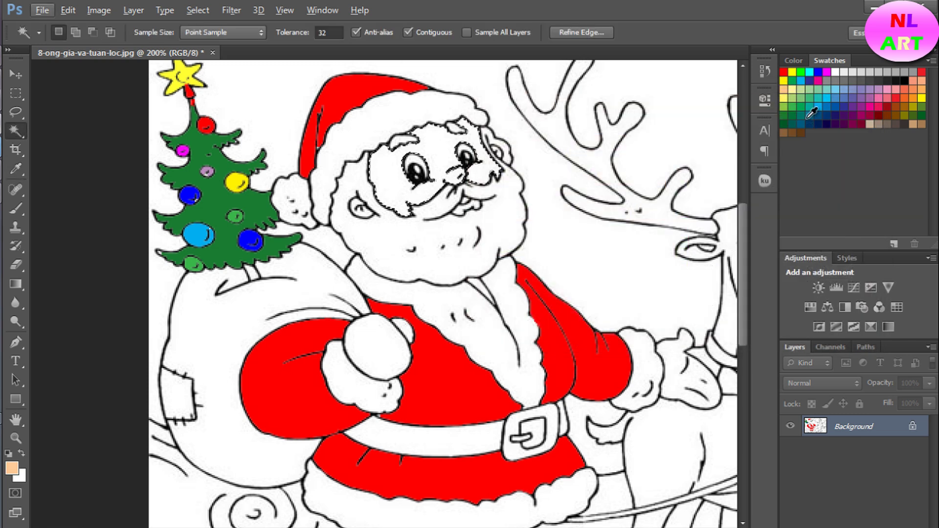
{"action": "key", "text": "alt+BackSpace"}
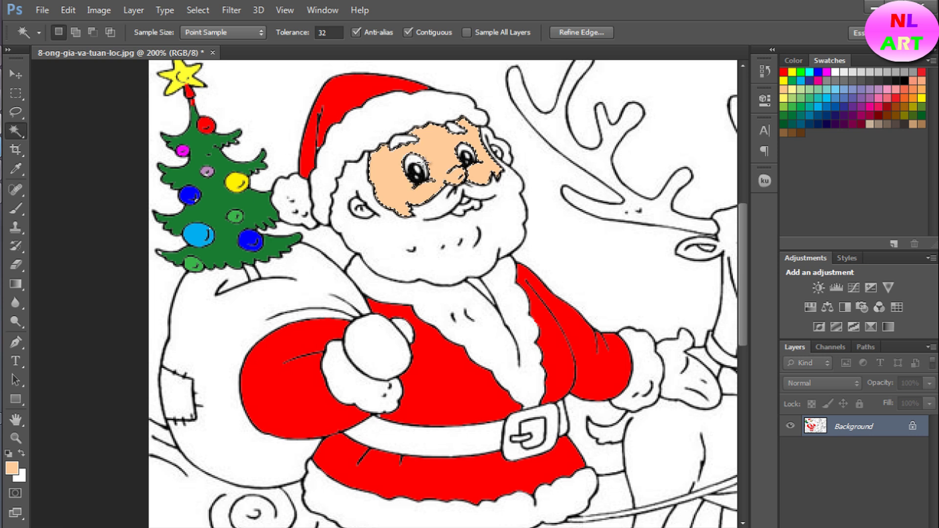
{"action": "key", "text": "ctrl+d"}
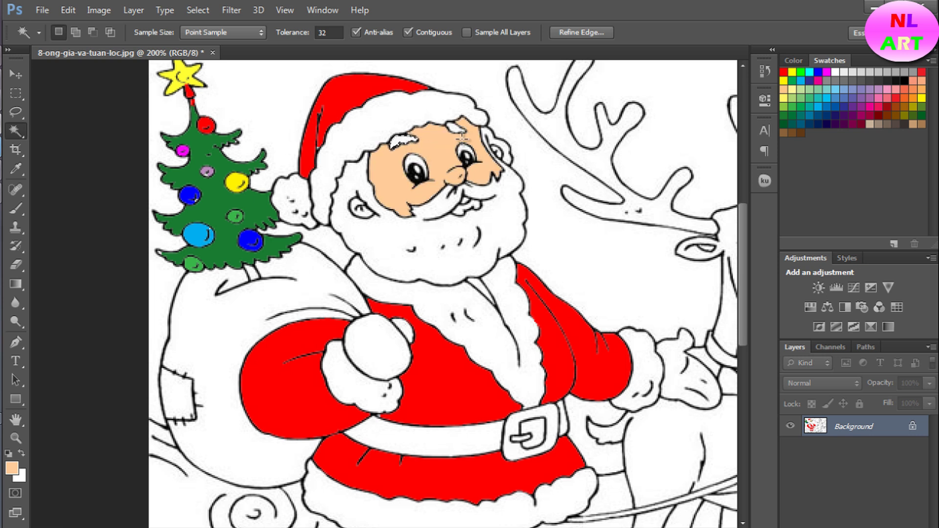
Select the hat brim, pom-pom, beard, coat fur, cuff, glove, bottom trim and boot fur
{"action": "key", "text": "shift"}
{"action": "left_click", "coordinate": [441, 116], "text": "shift"}
{"action": "left_click", "coordinate": [291, 197], "text": "shift"}
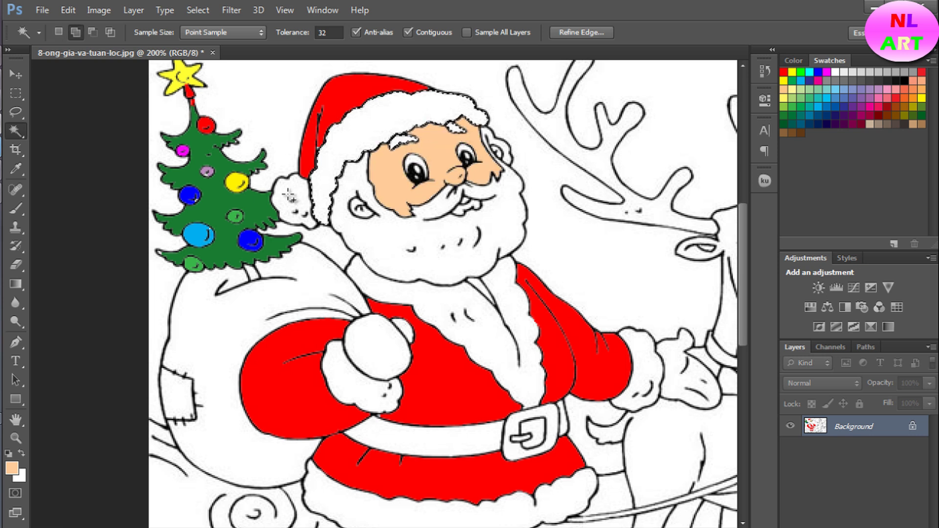
{"action": "left_click", "coordinate": [384, 266], "text": "shift"}
{"action": "left_click", "coordinate": [498, 321], "text": "shift"}
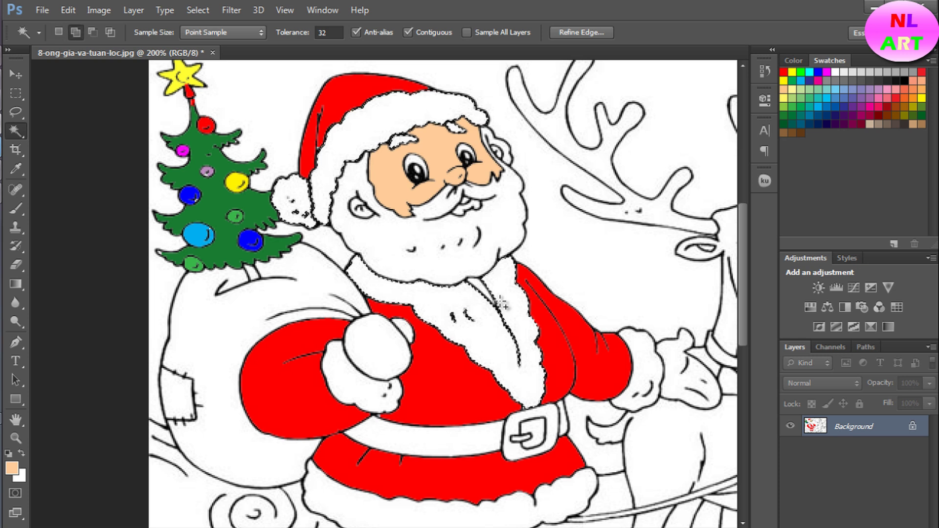
{"action": "left_click", "coordinate": [636, 376], "text": "shift"}
{"action": "left_click", "coordinate": [356, 384], "text": "shift"}
{"action": "scroll", "coordinate": [371, 416], "scroll_direction": "down", "scroll_amount": 1}
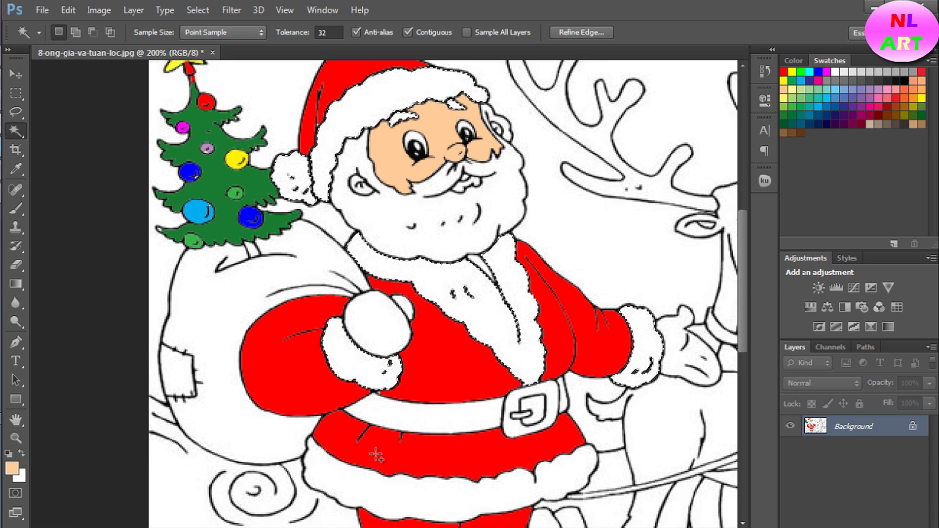
{"action": "left_click", "coordinate": [388, 449], "text": "shift"}
{"action": "scroll", "coordinate": [392, 446], "scroll_direction": "down", "scroll_amount": 1}
{"action": "scroll", "coordinate": [391, 446], "scroll_direction": "down", "scroll_amount": 1}
{"action": "scroll", "coordinate": [391, 446], "scroll_direction": "down", "scroll_amount": 1}
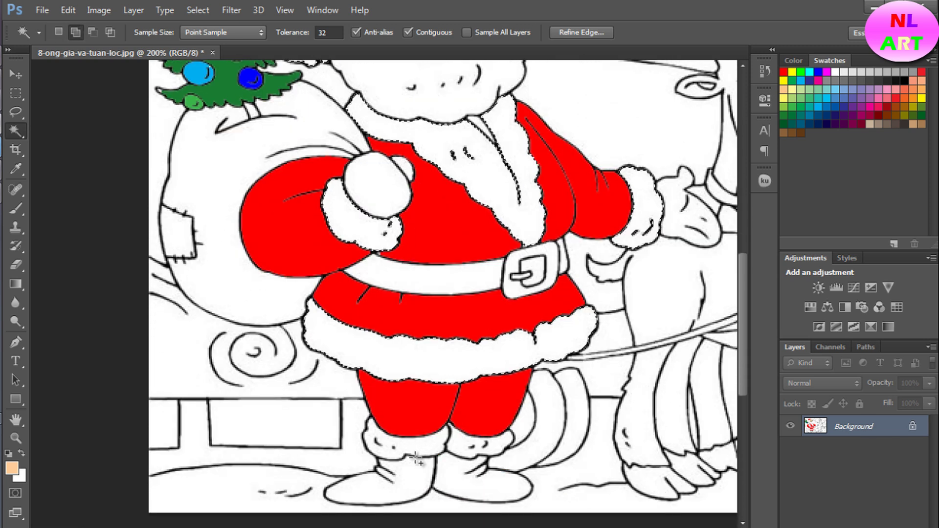
{"action": "left_click", "coordinate": [464, 444], "text": "shift"}
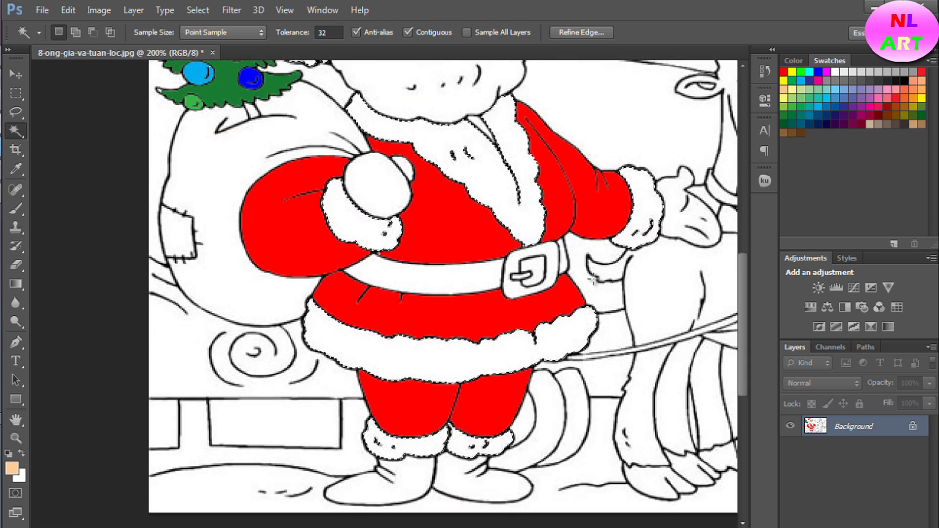
Fill the selected fur areas with clean white
{"action": "left_click", "coordinate": [844, 72]}
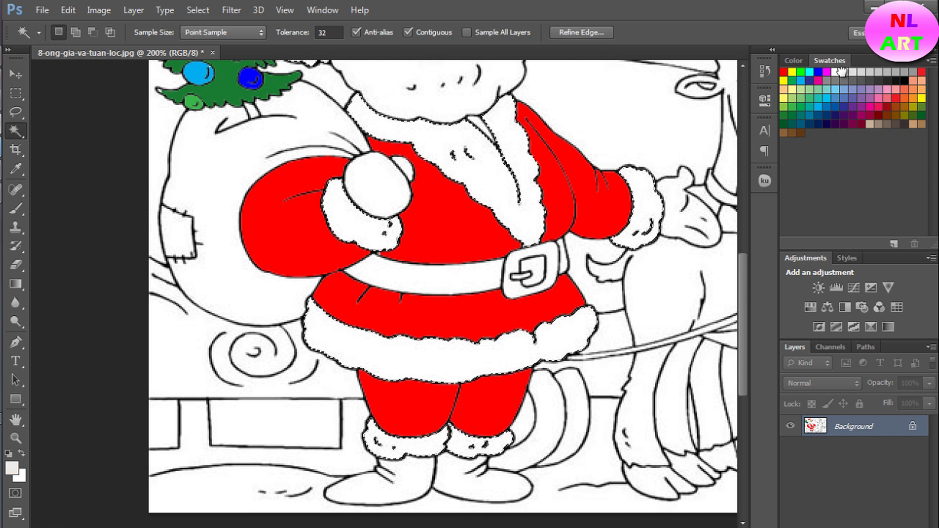
{"action": "key", "text": "alt+BackSpace"}
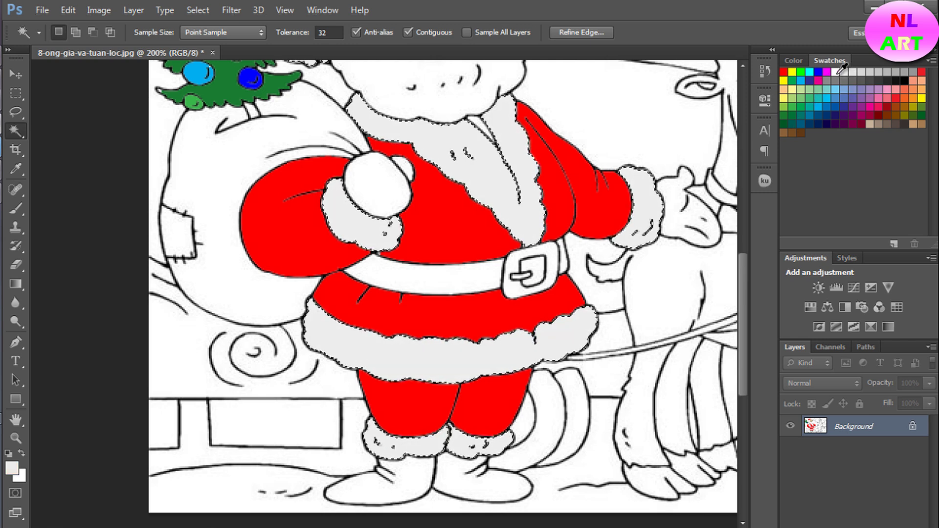
{"action": "left_click", "coordinate": [836, 72]}
{"action": "key", "text": "alt+BackSpace"}
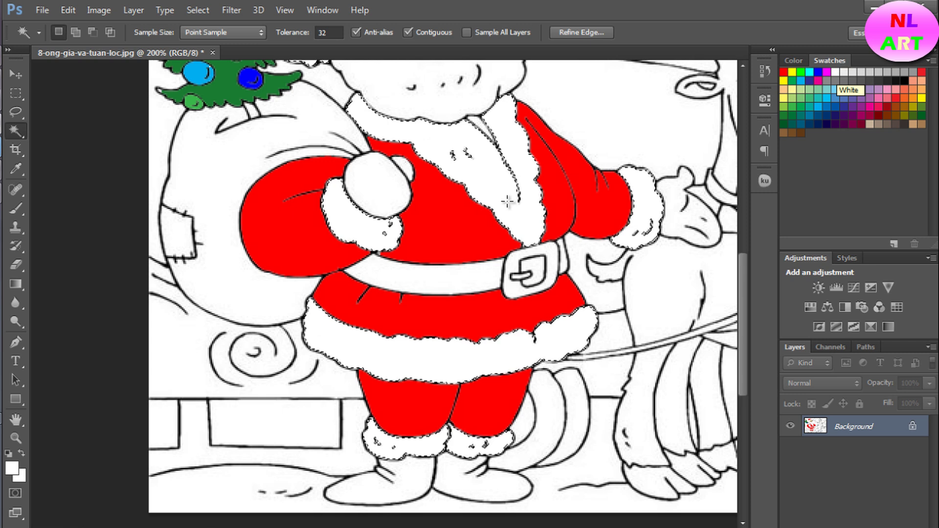
{"action": "scroll", "coordinate": [550, 219], "scroll_direction": "up", "scroll_amount": 2}
{"action": "scroll", "coordinate": [550, 218], "scroll_direction": "up", "scroll_amount": 3}
{"action": "scroll", "coordinate": [550, 219], "scroll_direction": "up", "scroll_amount": 2}
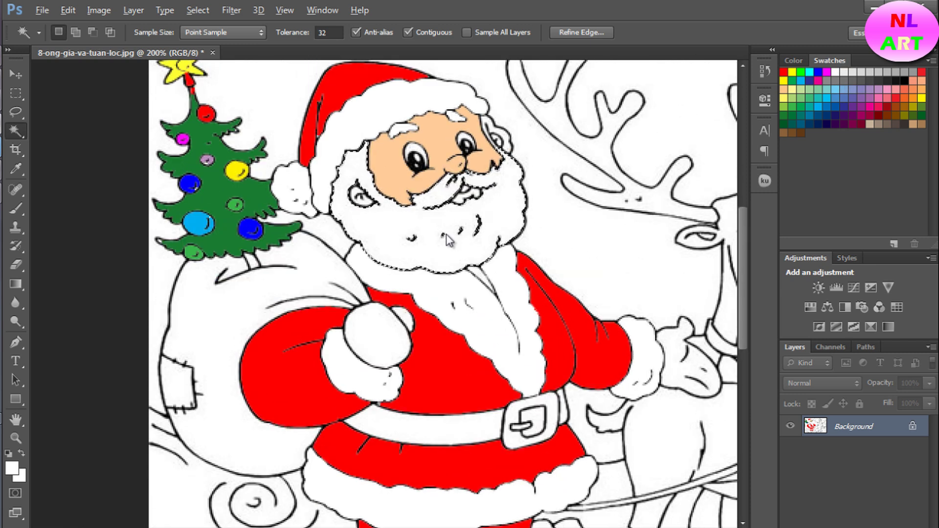
{"action": "left_click", "coordinate": [450, 238], "text": "shift"}
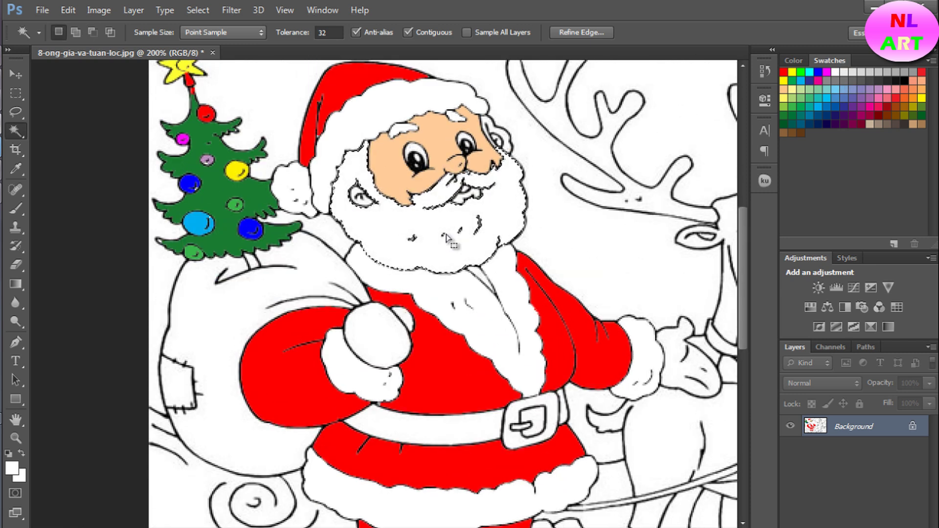
{"action": "left_click", "coordinate": [504, 142]}
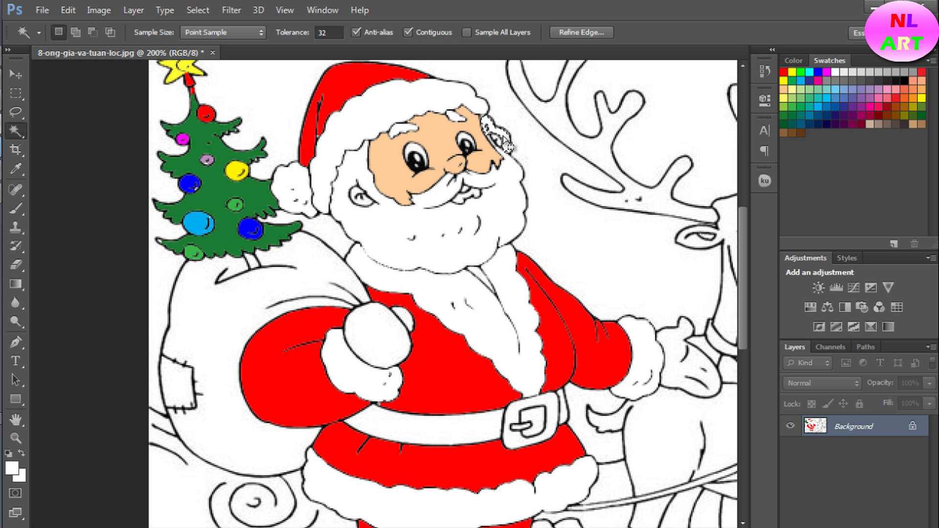
{"action": "left_click", "coordinate": [560, 221]}
{"action": "key", "text": "ctrl+d"}
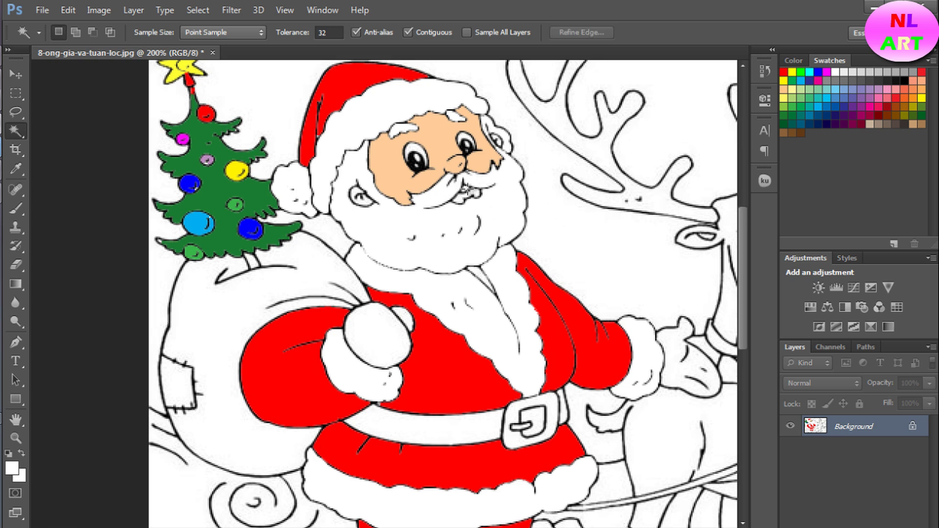
Zoom to 300%, select Santa's mouth and set the colour to ff6666
{"action": "key", "text": "ctrl+plus"}
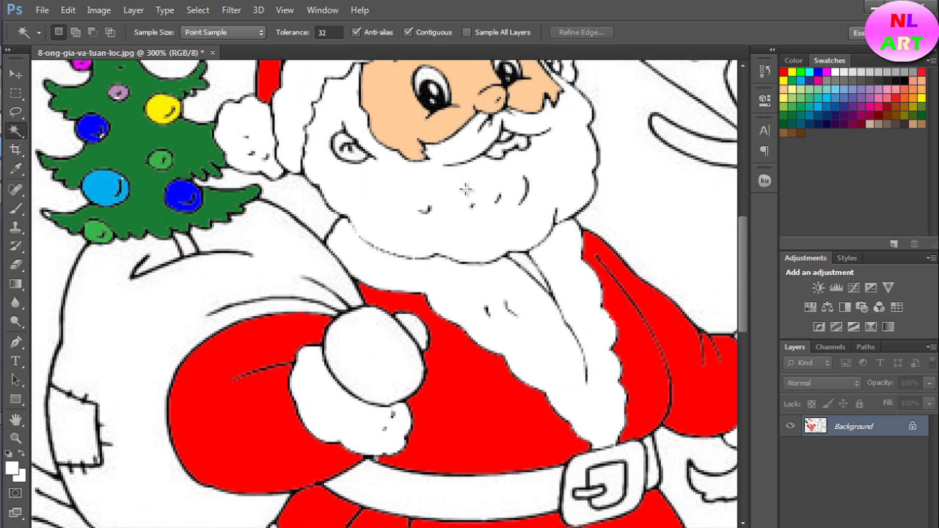
{"action": "left_click", "coordinate": [493, 153]}
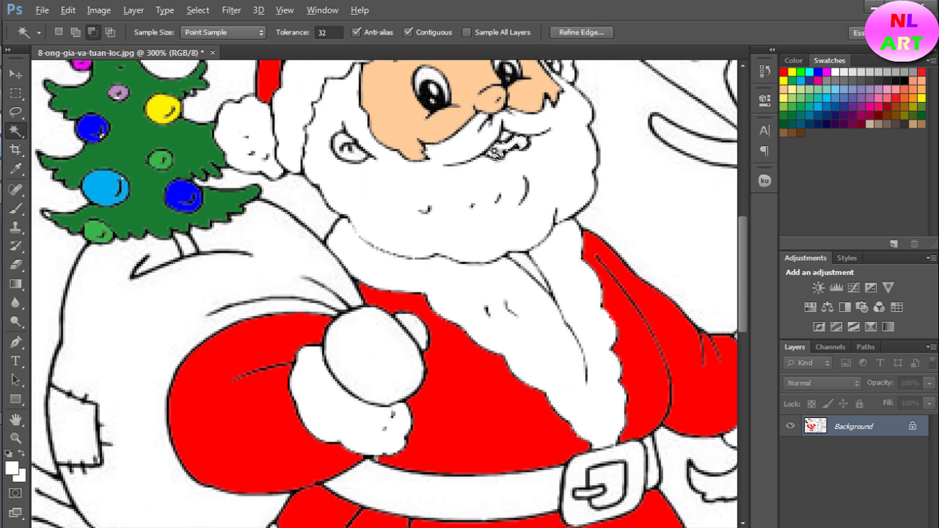
{"action": "scroll", "coordinate": [515, 155], "scroll_direction": "up", "scroll_amount": 2}
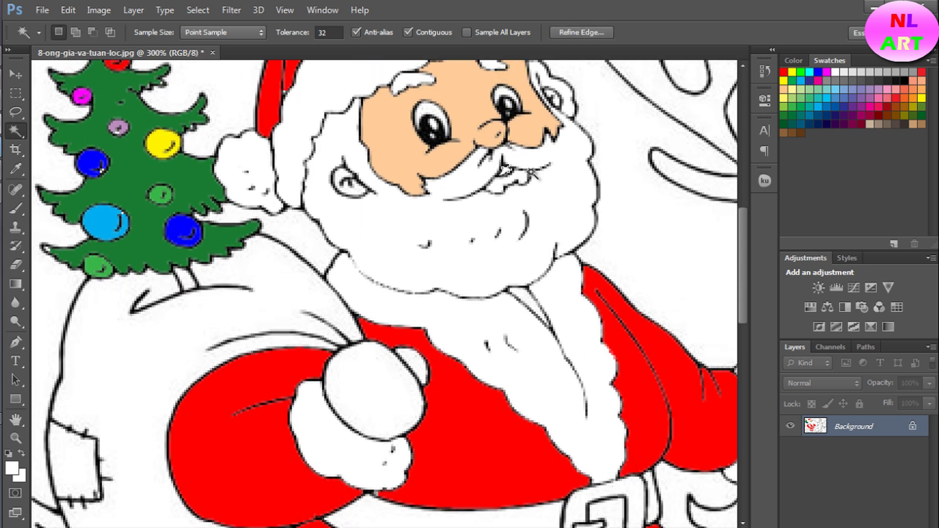
{"action": "left_click", "coordinate": [919, 73]}
{"action": "left_click", "coordinate": [12, 469]}
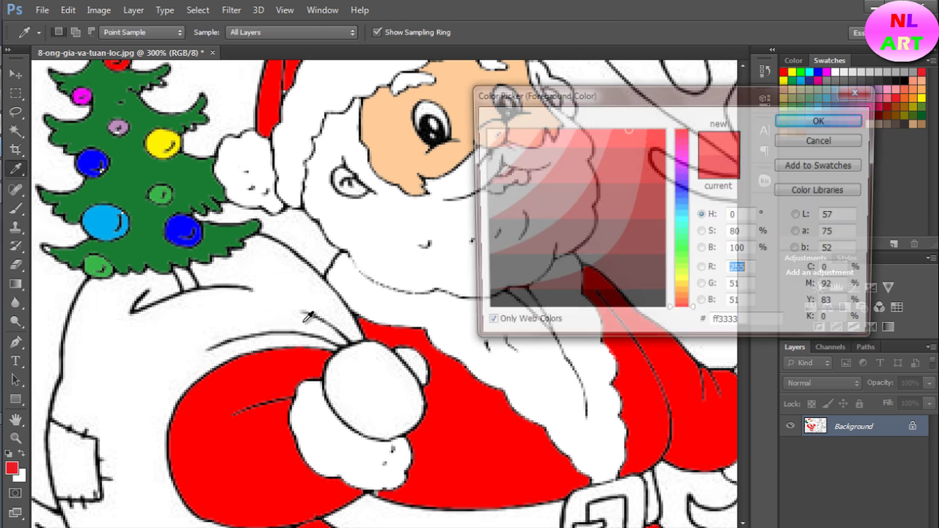
{"action": "left_click", "coordinate": [586, 144]}
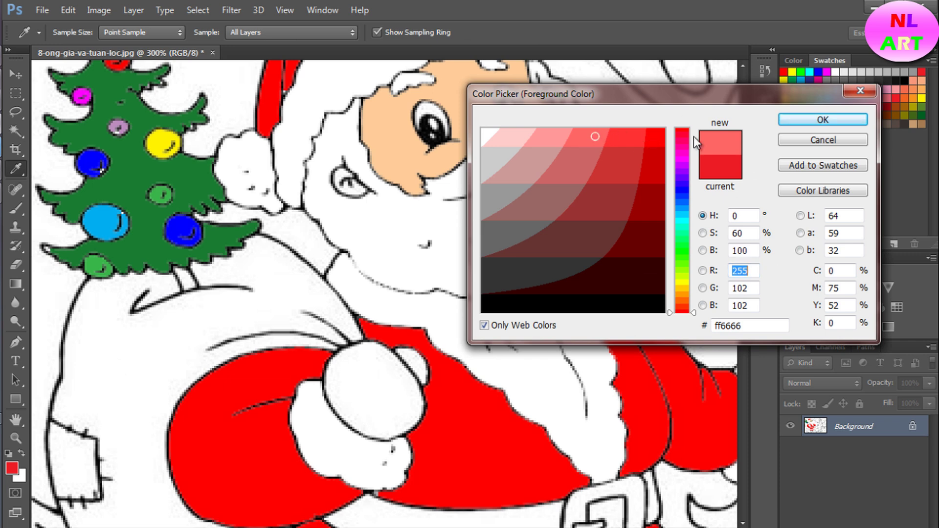
{"action": "left_click", "coordinate": [793, 122]}
Return to the Magic Wand and add Santa's other ear to the selection
{"action": "key", "text": "w"}
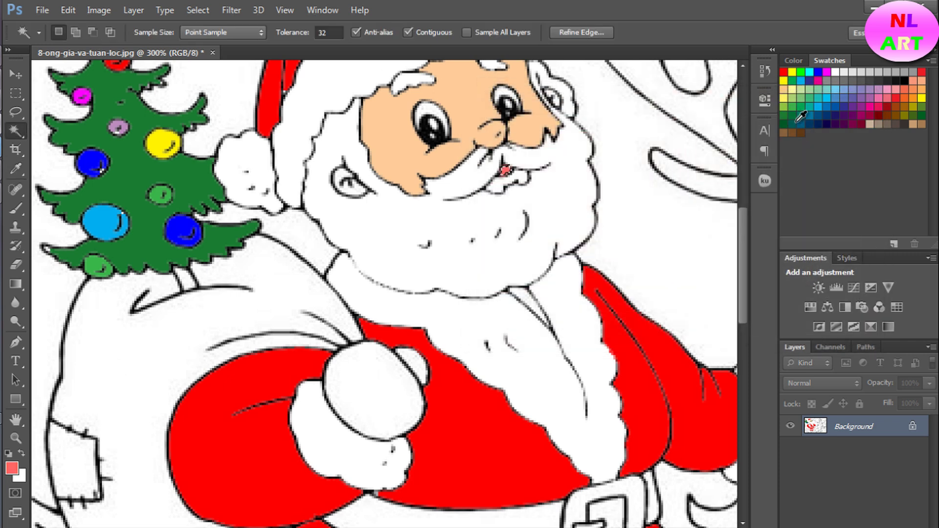
{"action": "scroll", "coordinate": [357, 192], "scroll_direction": "up", "scroll_amount": 3}
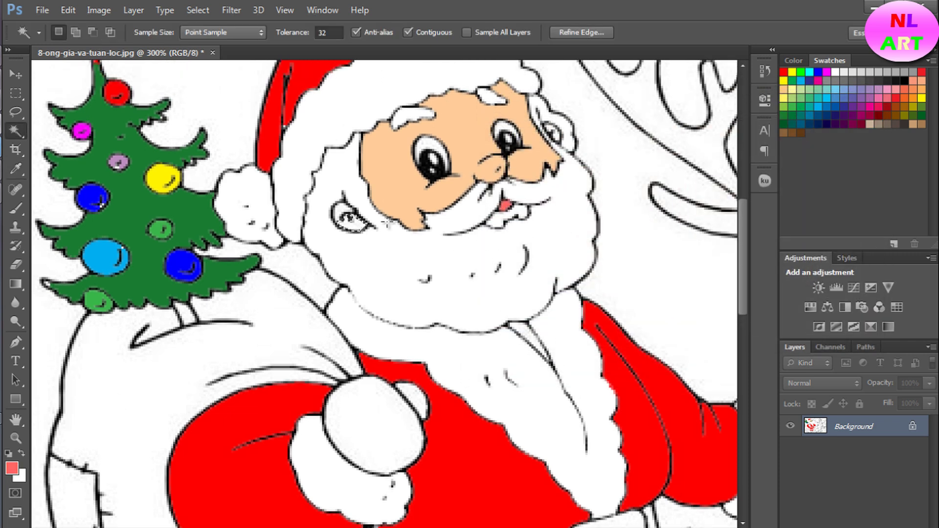
{"action": "key", "text": "shift"}
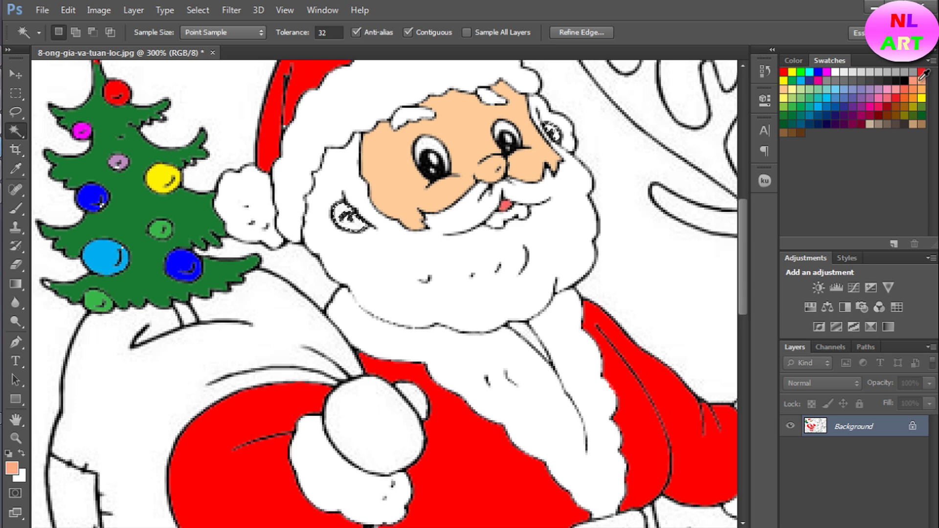
Fill Santa's ears with peach and zoom out to the whole page
{"action": "key", "text": "alt+BackSpace"}
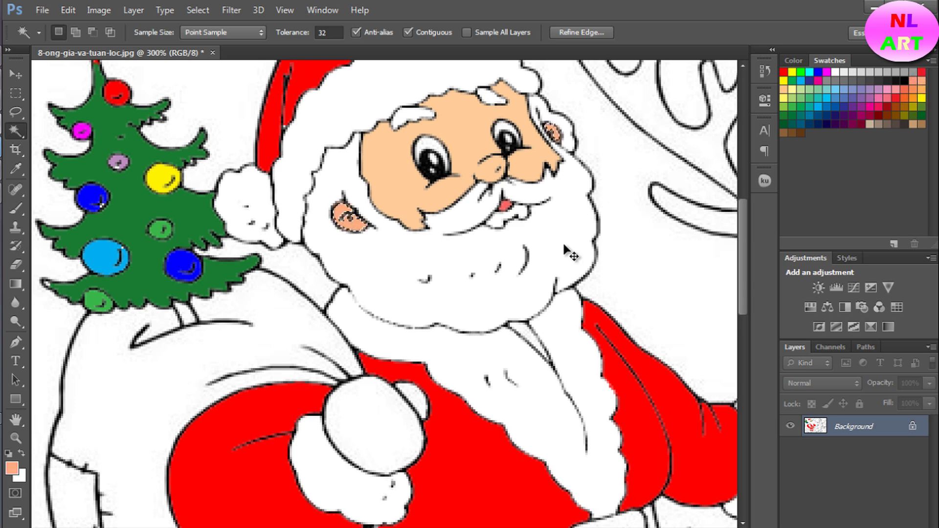
{"action": "key", "text": "ctrl+minus"}
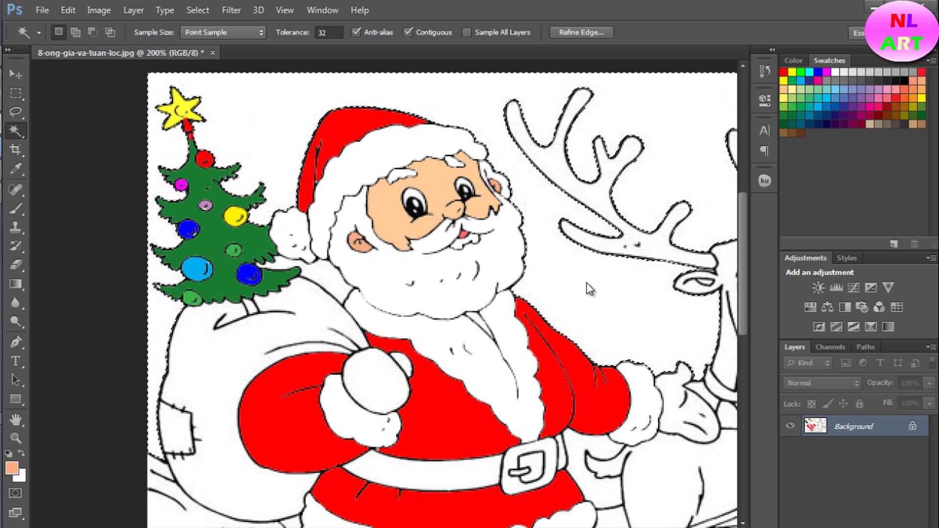
{"action": "scroll", "coordinate": [567, 288], "scroll_direction": "down", "scroll_amount": 3}
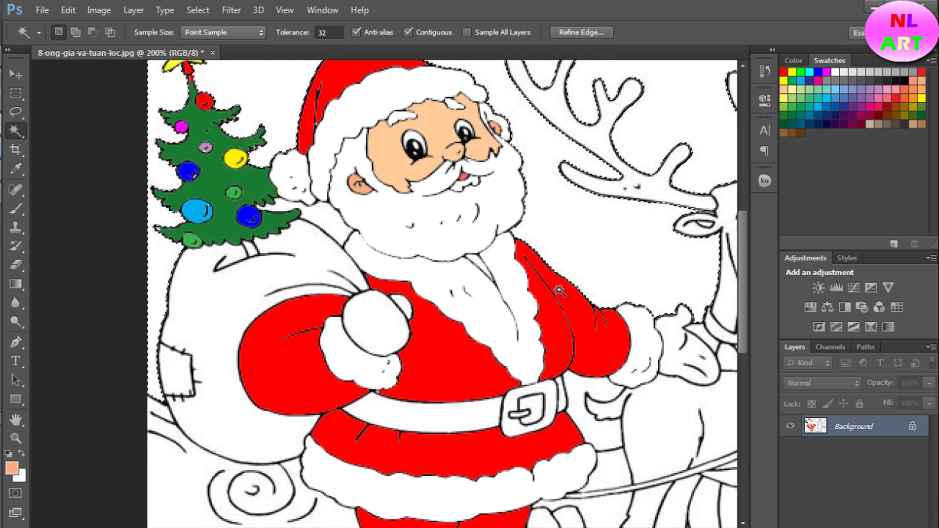
{"action": "key", "text": "ctrl+minus"}
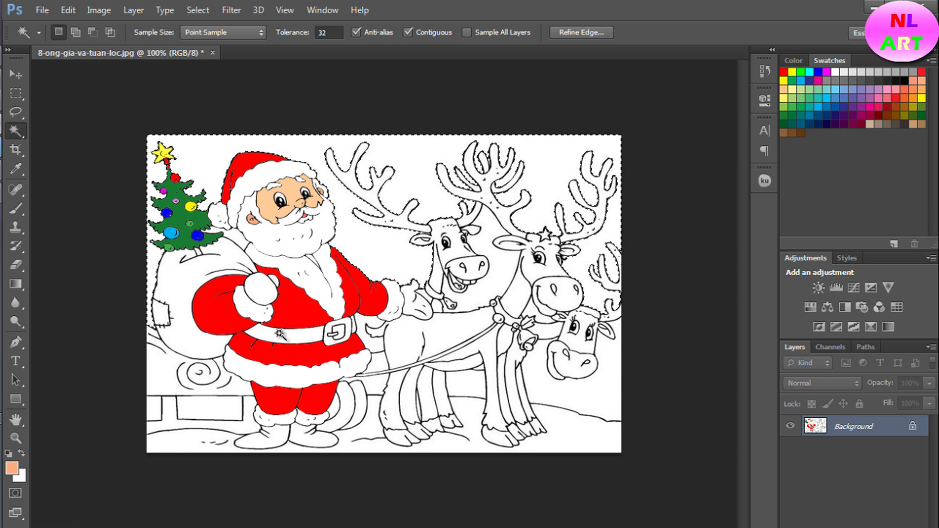
Zoom in to 200% on Santa and the first reindeer
{"action": "key", "text": "ctrl+plus"}
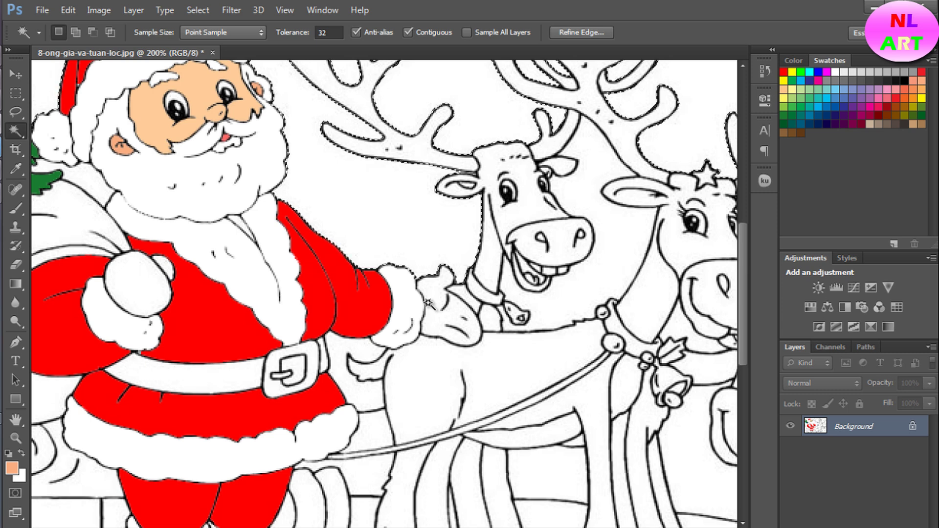
Select both of Santa's mittens and fill them with light orange ffcc66
{"action": "left_click", "coordinate": [418, 306]}
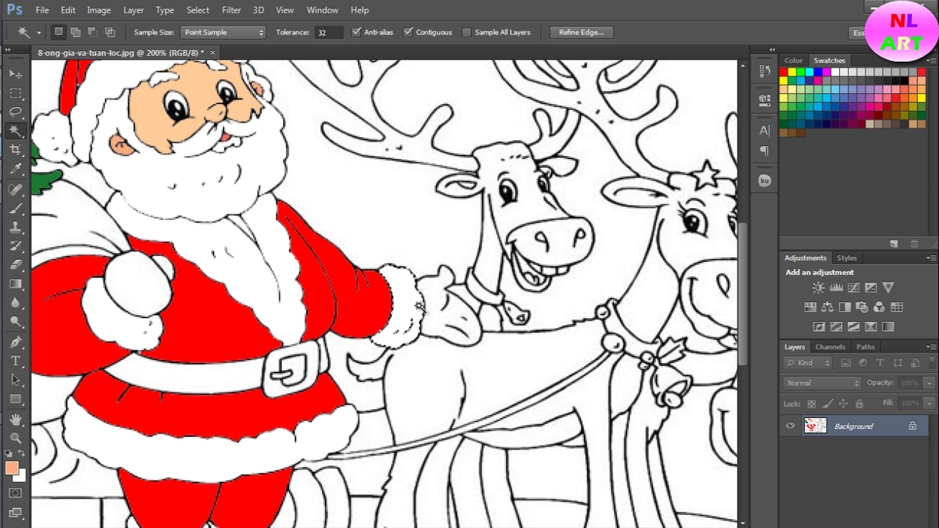
{"action": "left_click", "coordinate": [439, 311], "text": "shift"}
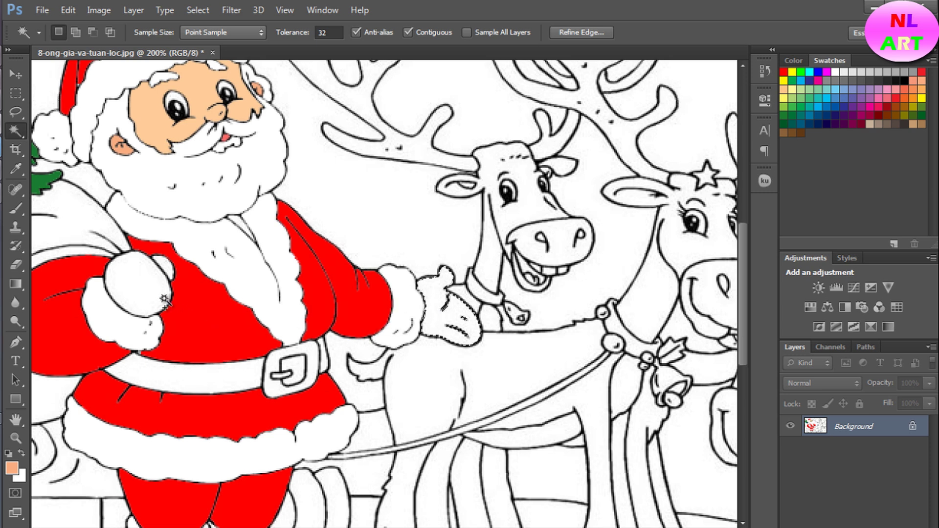
{"action": "left_click", "coordinate": [162, 280], "text": "shift"}
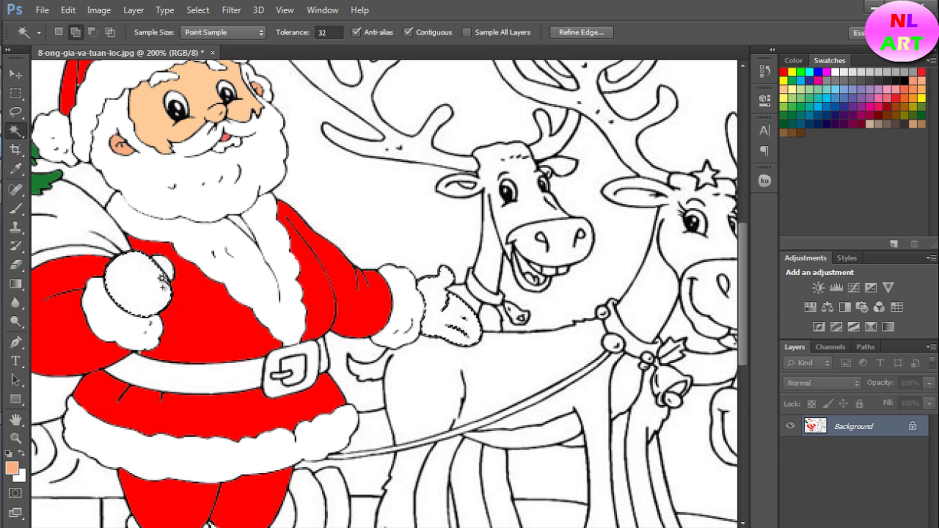
{"action": "left_click", "coordinate": [912, 98]}
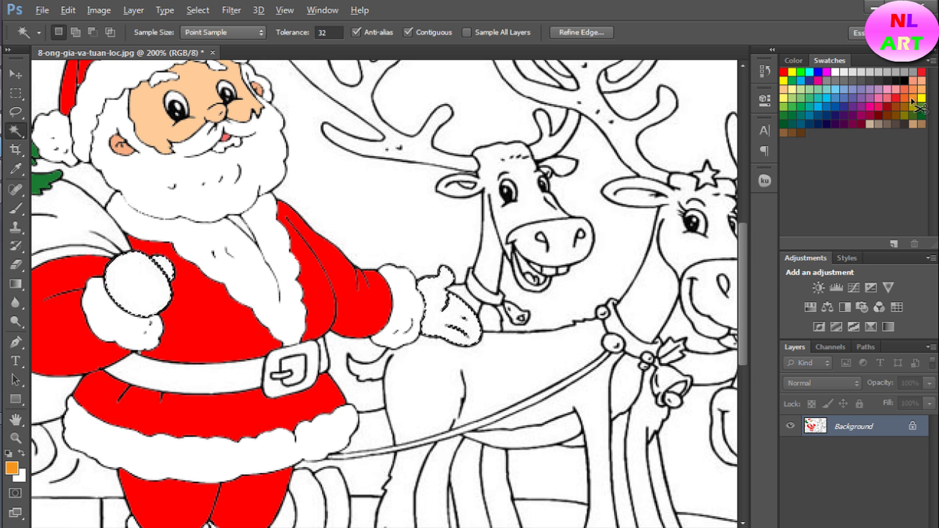
{"action": "key", "text": "alt+BackSpace"}
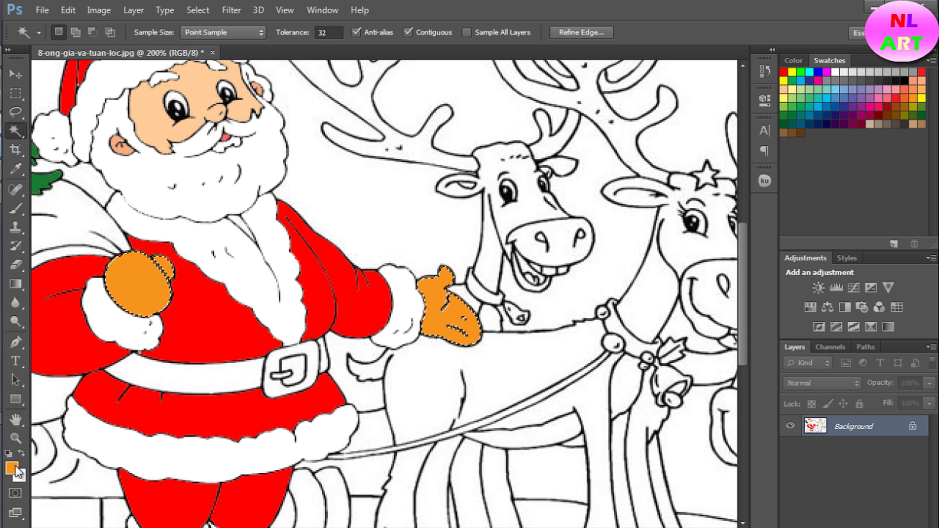
{"action": "left_click", "coordinate": [12, 467]}
{"action": "left_click", "coordinate": [573, 134]}
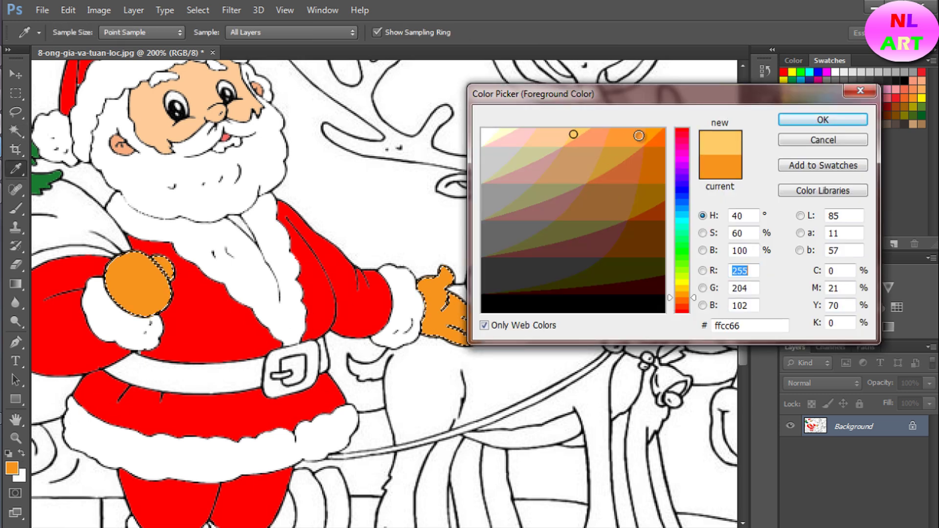
{"action": "left_click", "coordinate": [796, 120]}
{"action": "key", "text": "w"}
{"action": "key", "text": "alt+BackSpace"}
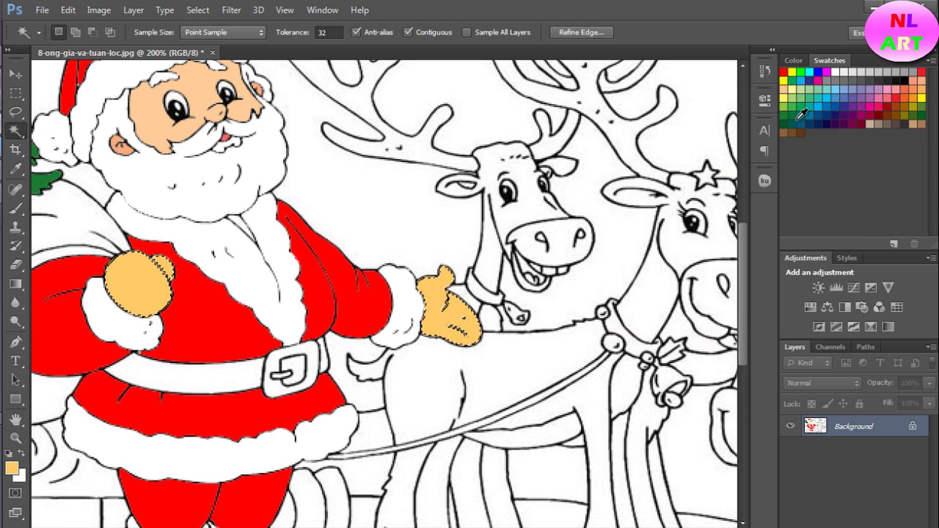
{"action": "scroll", "coordinate": [342, 318], "scroll_direction": "down", "scroll_amount": 2}
{"action": "scroll", "coordinate": [245, 377], "scroll_direction": "down", "scroll_amount": 2}
Select Santa's right and left boots and fill them blue from the Swatches panel
{"action": "scroll", "coordinate": [245, 377], "scroll_direction": "down", "scroll_amount": 3}
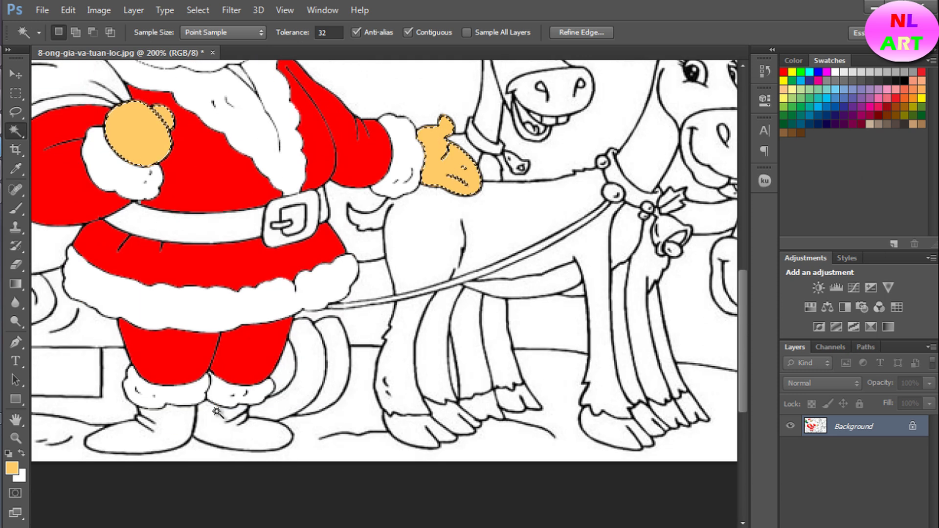
{"action": "left_click", "coordinate": [227, 423]}
{"action": "left_click", "coordinate": [149, 442], "text": "shift"}
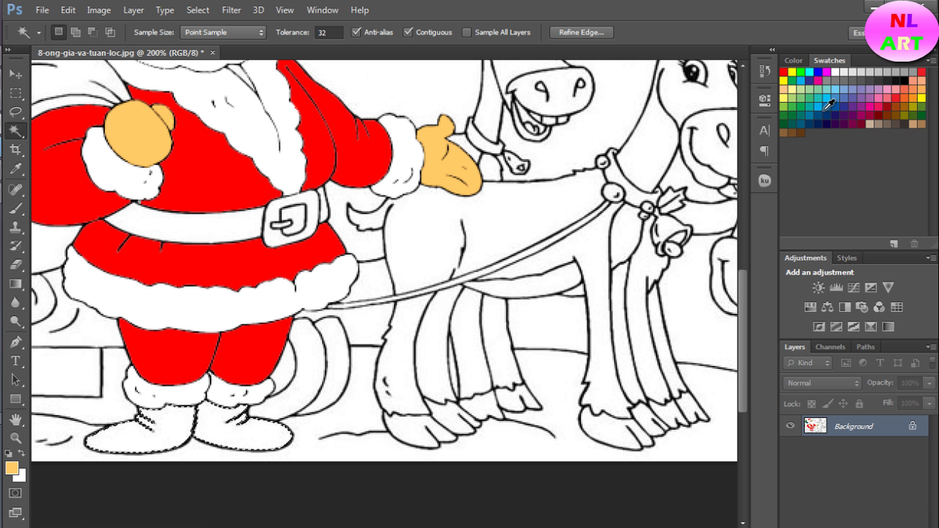
{"action": "left_click", "coordinate": [818, 73]}
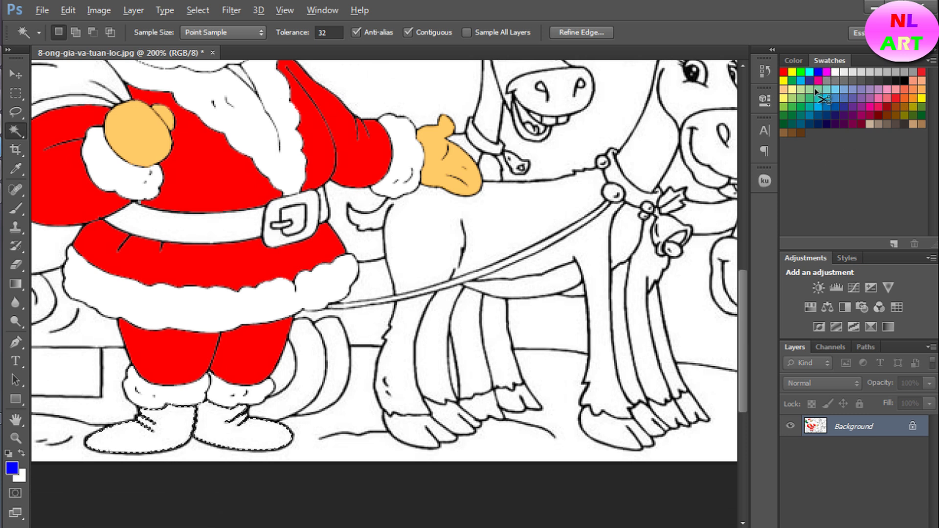
{"action": "key", "text": "alt+BackSpace"}
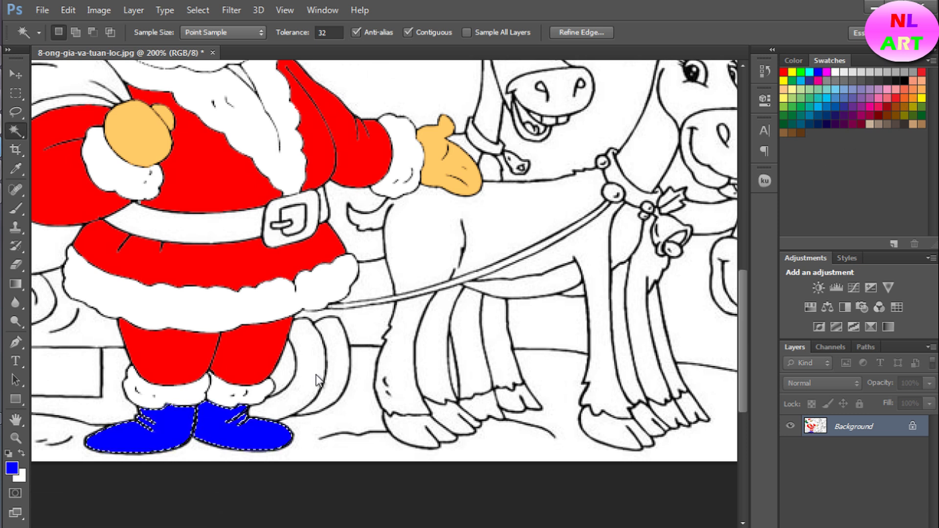
{"action": "left_click", "coordinate": [326, 377]}
Fill Santa's sack with olive green from the Swatches panel
{"action": "scroll", "coordinate": [342, 342], "scroll_direction": "up", "scroll_amount": 3}
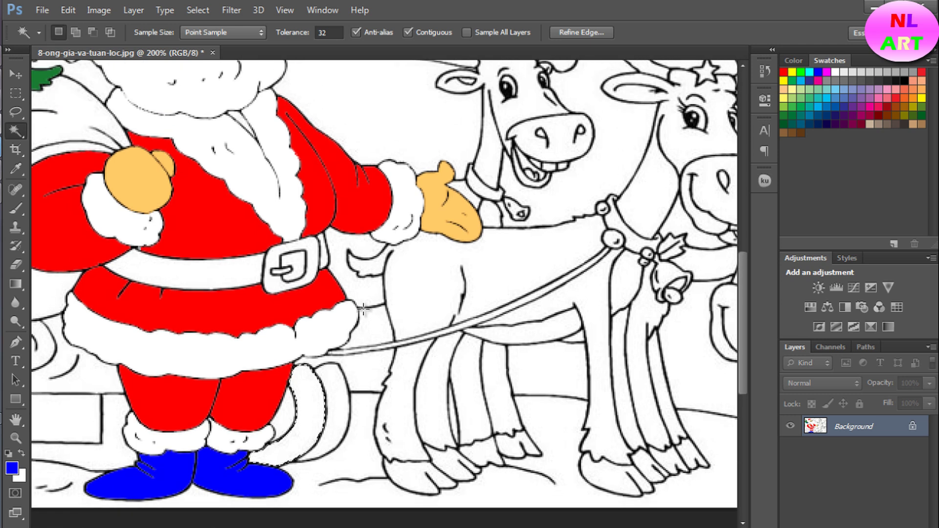
{"action": "scroll", "coordinate": [365, 306], "scroll_direction": "up", "scroll_amount": 3}
{"action": "scroll", "coordinate": [366, 306], "scroll_direction": "up", "scroll_amount": 3}
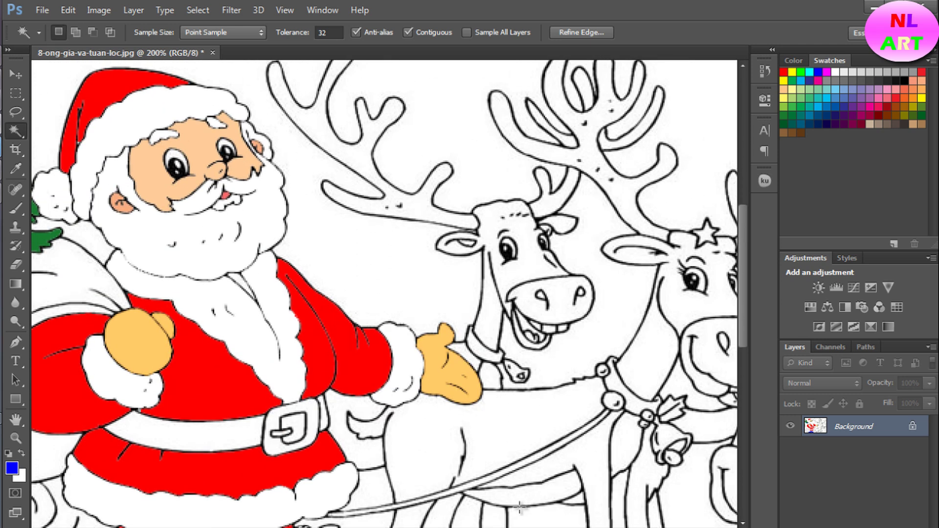
{"action": "scroll", "coordinate": [301, 319], "scroll_direction": "left", "scroll_amount": 3}
{"action": "scroll", "coordinate": [300, 319], "scroll_direction": "left", "scroll_amount": 3}
{"action": "scroll", "coordinate": [301, 319], "scroll_direction": "left", "scroll_amount": 3}
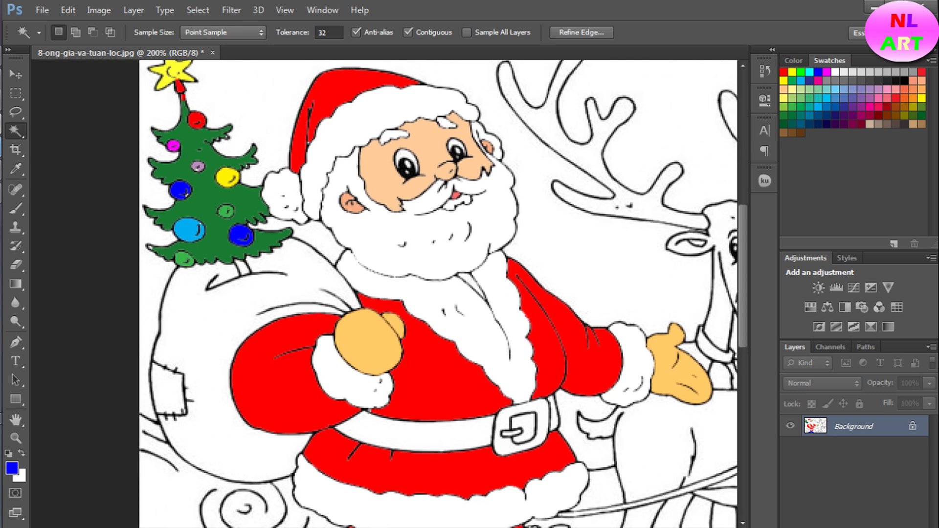
{"action": "scroll", "coordinate": [301, 319], "scroll_direction": "left", "scroll_amount": 2}
{"action": "left_click", "coordinate": [301, 319]}
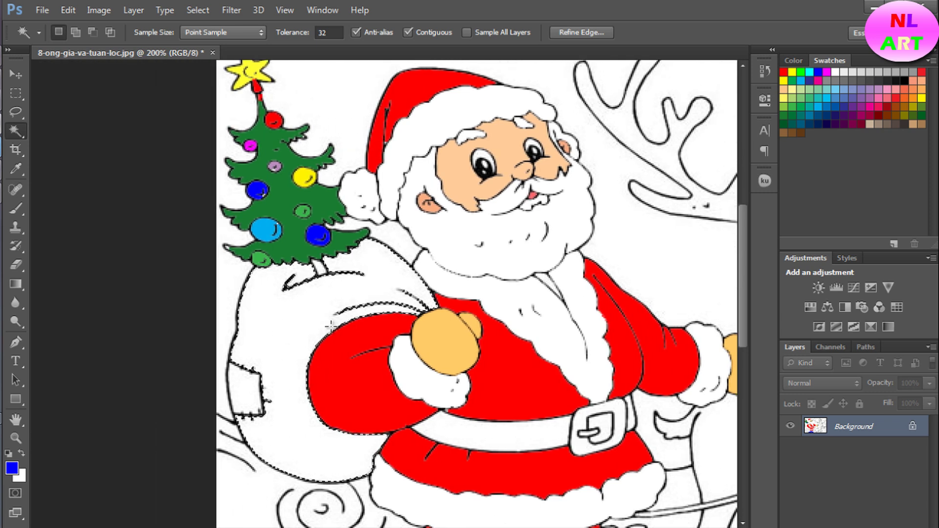
{"action": "left_click", "coordinate": [913, 107]}
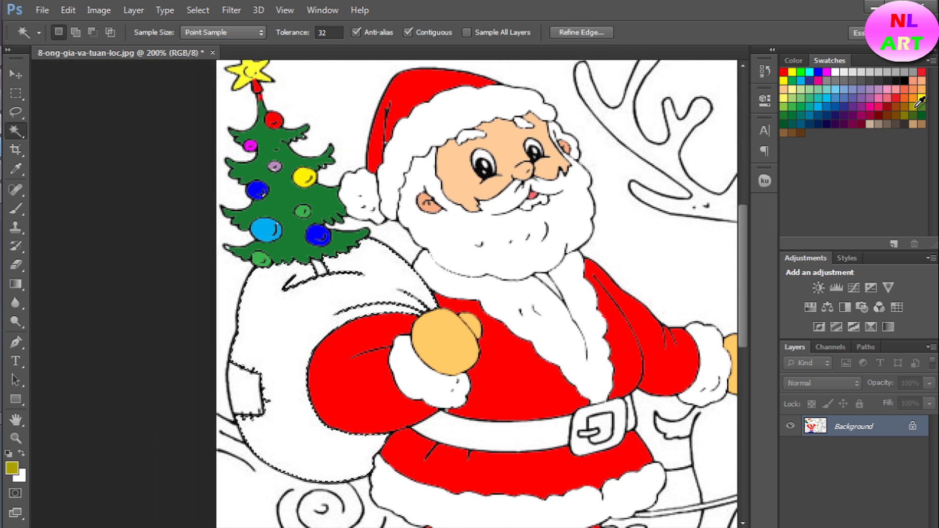
{"action": "key", "text": "alt+BackSpace"}
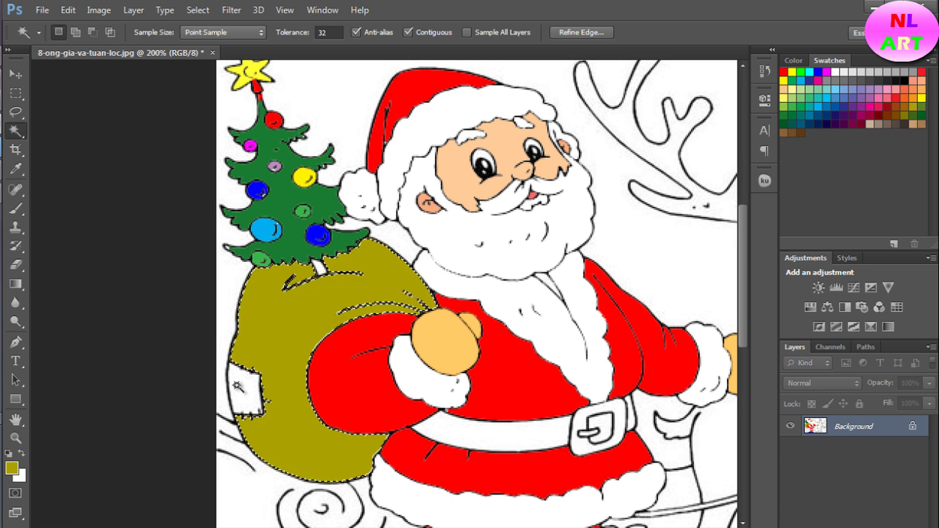
Fill the sack's patch dark green and the small tree trunk olive
{"action": "left_click", "coordinate": [245, 388]}
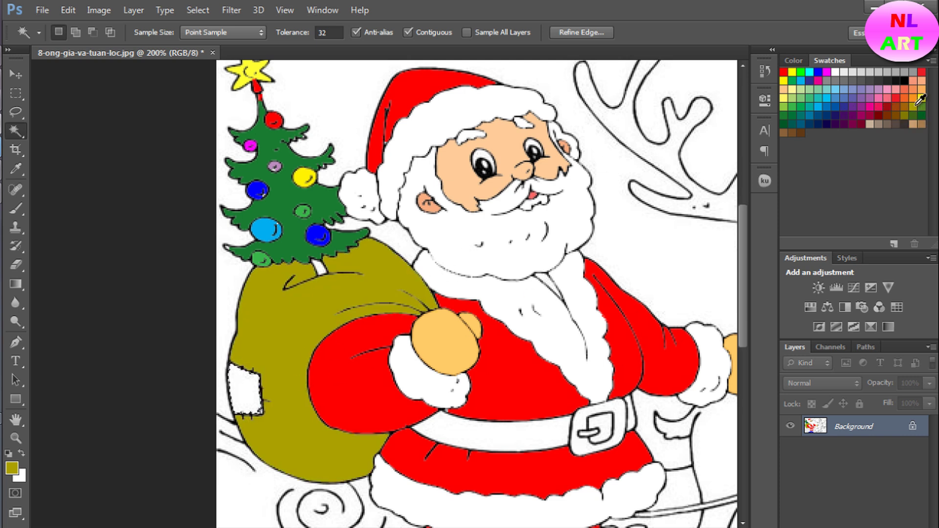
{"action": "key", "text": "alt+BackSpace"}
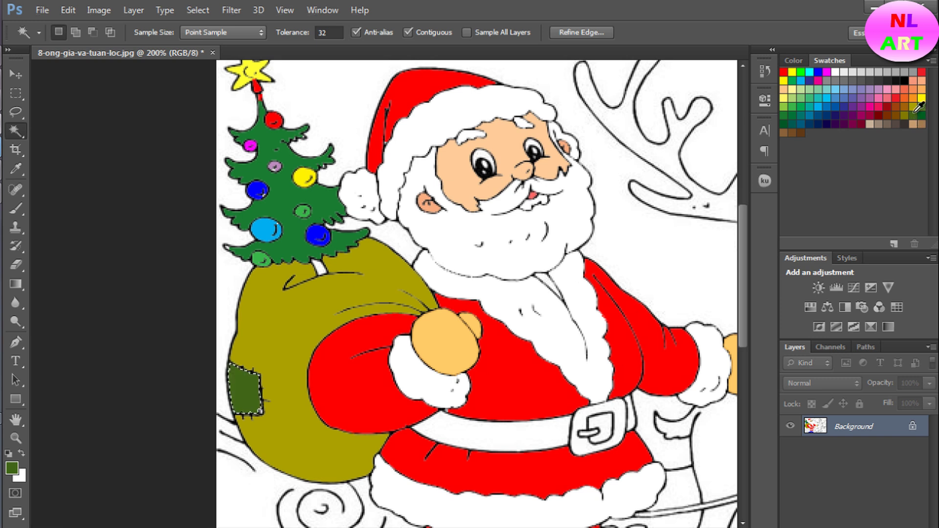
{"action": "left_click", "coordinate": [317, 267]}
{"action": "key", "text": "alt+BackSpace"}
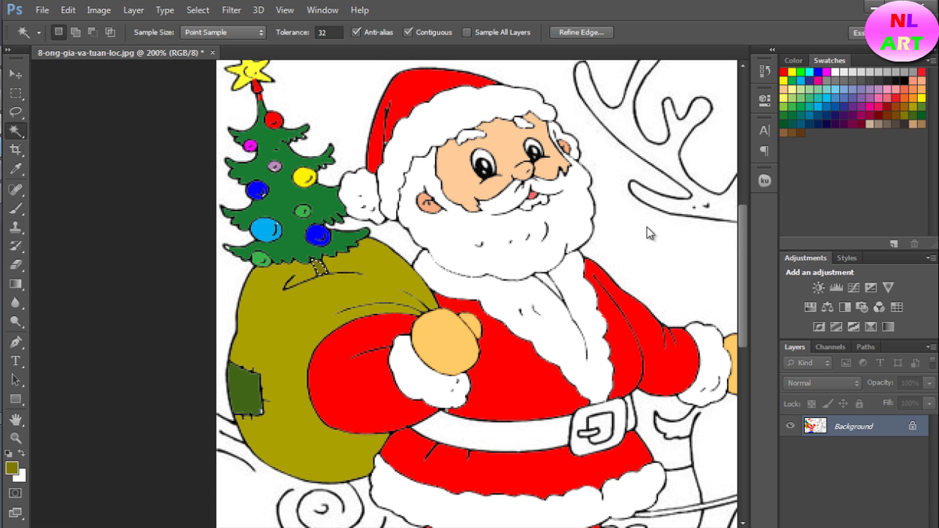
Select areas on Santa's hat and beard, ending with the two small bottom boxes selected
{"action": "left_click", "coordinate": [626, 242]}
{"action": "left_click", "coordinate": [366, 203]}
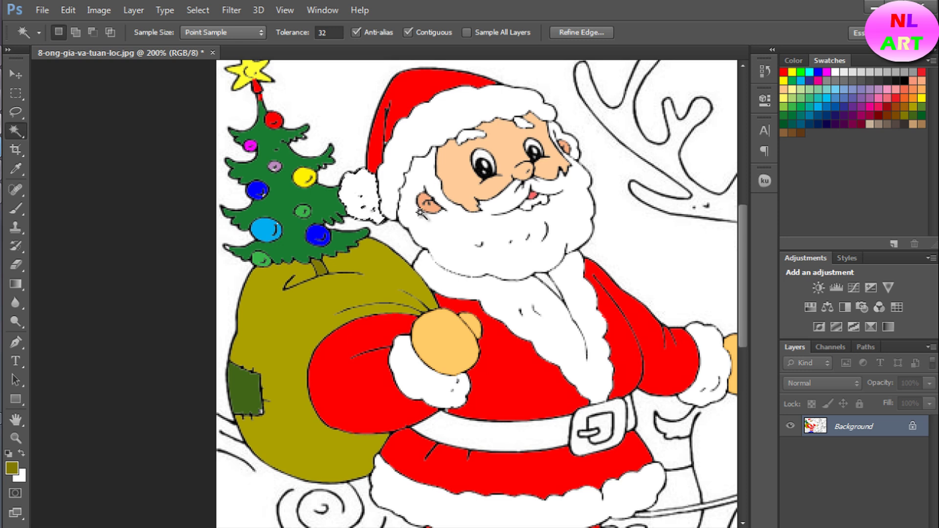
{"action": "left_click", "coordinate": [422, 214], "text": "shift"}
{"action": "scroll", "coordinate": [395, 327], "scroll_direction": "down", "scroll_amount": 1}
{"action": "scroll", "coordinate": [395, 328], "scroll_direction": "down", "scroll_amount": 1}
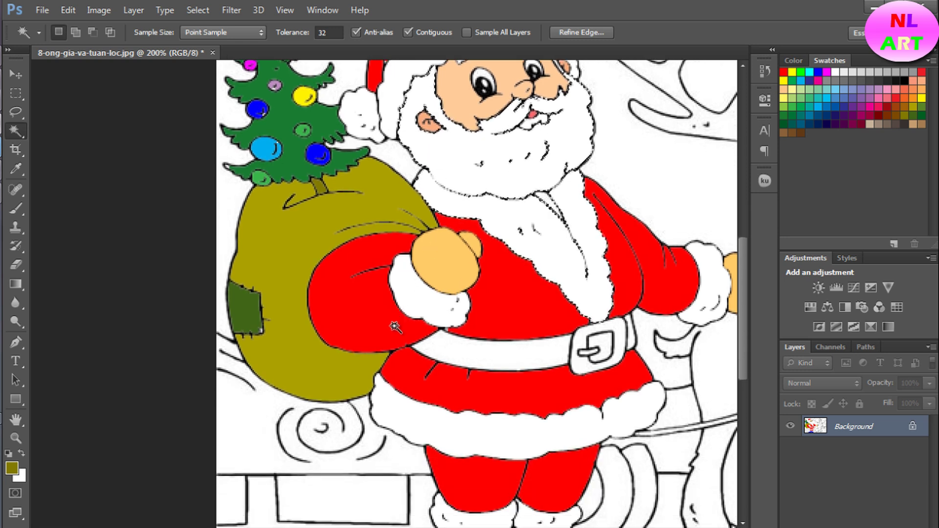
{"action": "scroll", "coordinate": [395, 328], "scroll_direction": "down", "scroll_amount": 1}
{"action": "left_click", "coordinate": [242, 464]}
{"action": "scroll", "coordinate": [242, 465], "scroll_direction": "down", "scroll_amount": 1}
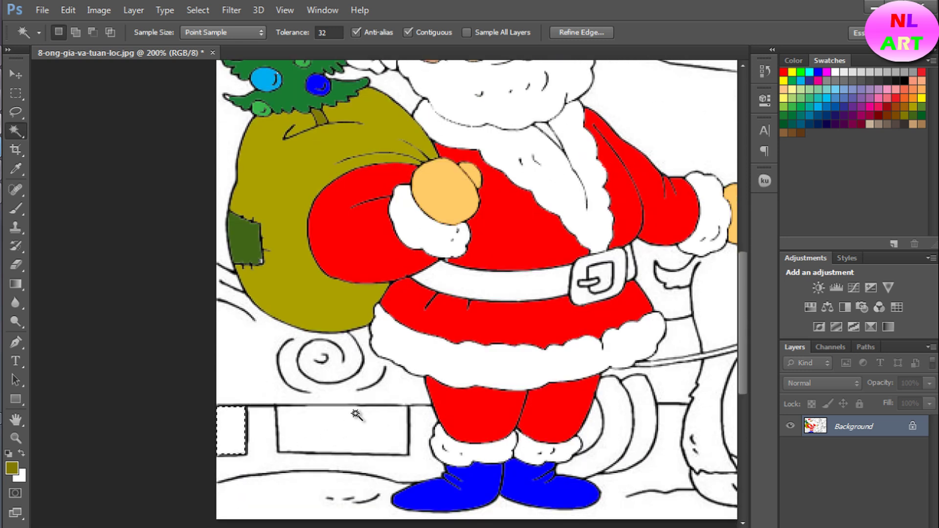
{"action": "left_click", "coordinate": [352, 430], "text": "shift"}
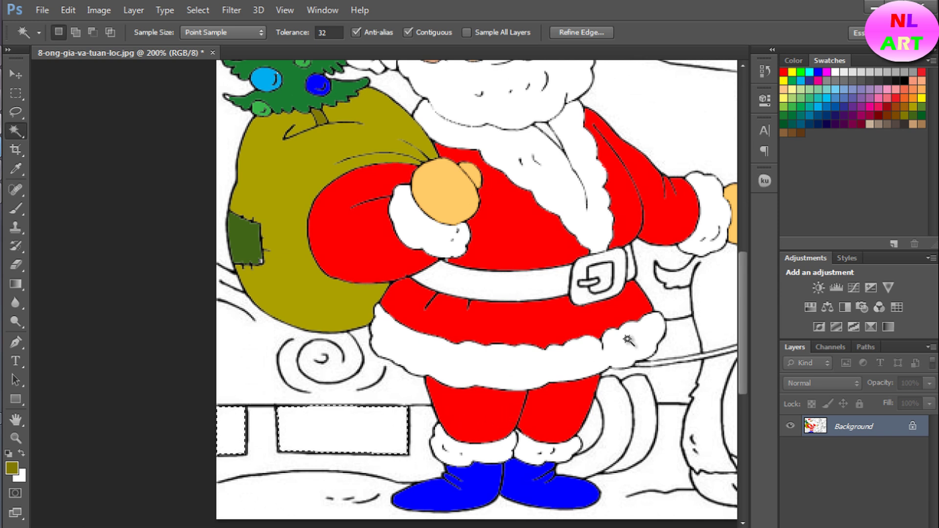
Fill the two selected bottom-left rectangles dark purple (#660066)
{"action": "left_click", "coordinate": [879, 87]}
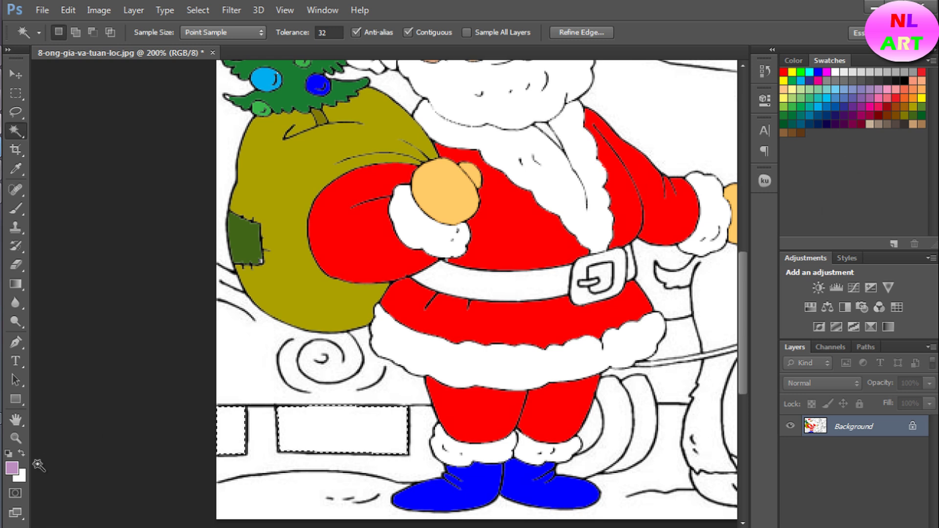
{"action": "left_click", "coordinate": [12, 468]}
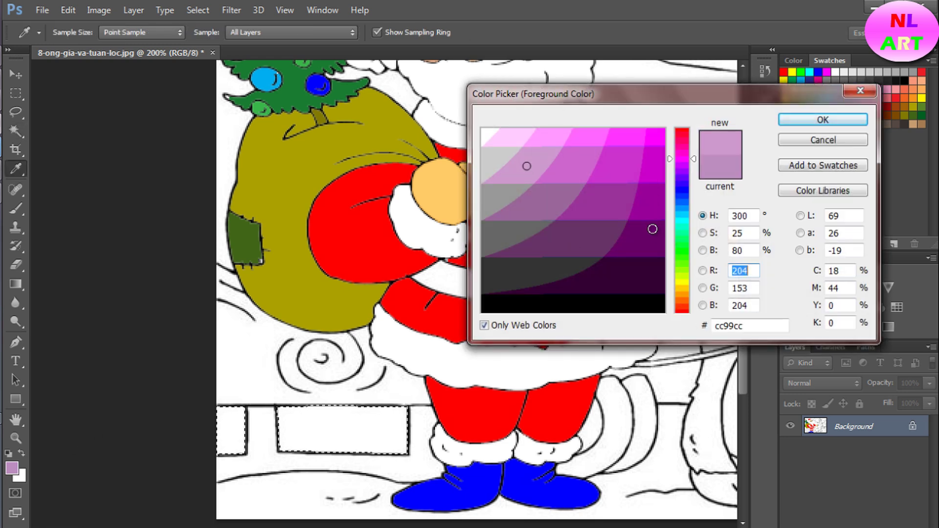
{"action": "left_click_drag", "start_coordinate": [650, 185], "coordinate": [652, 236]}
{"action": "left_click", "coordinate": [844, 120]}
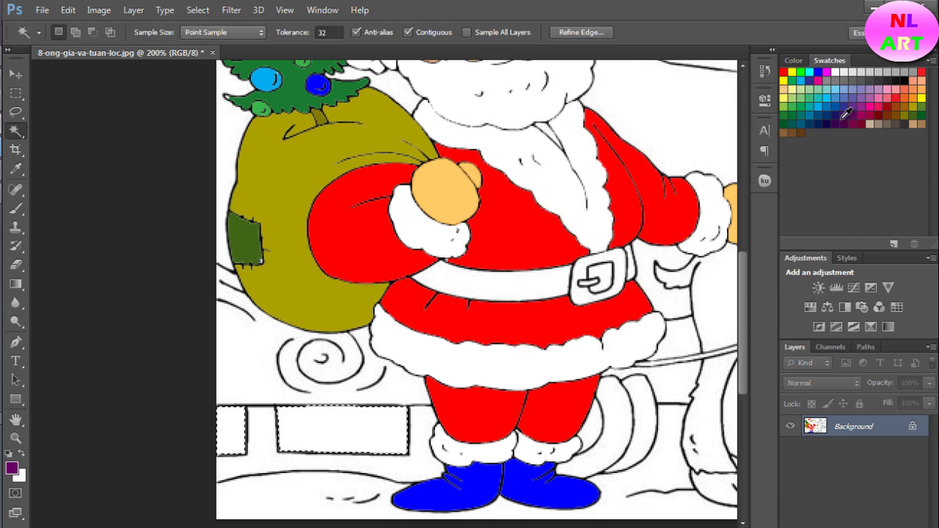
{"action": "key", "text": "alt+BackSpace"}
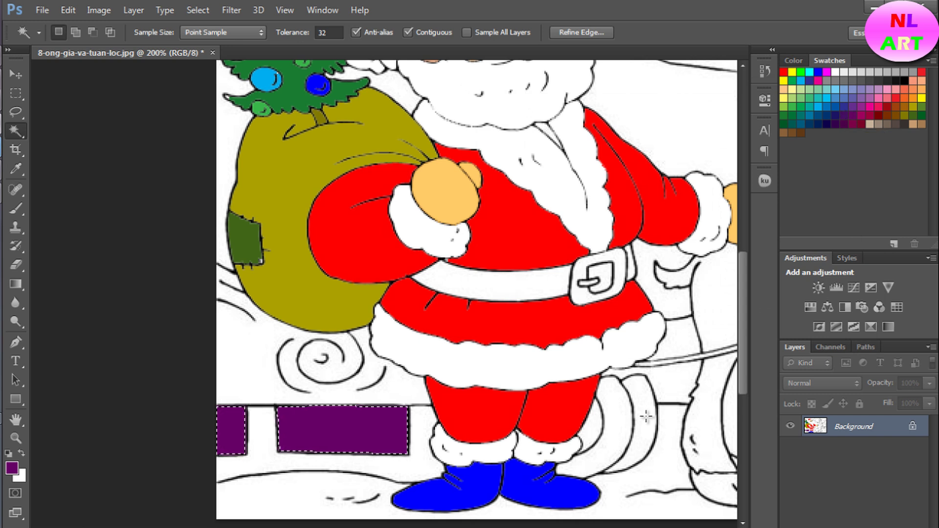
Select the curved tail shape behind Santa's boots and fill it navy blue
{"action": "left_click", "coordinate": [647, 416]}
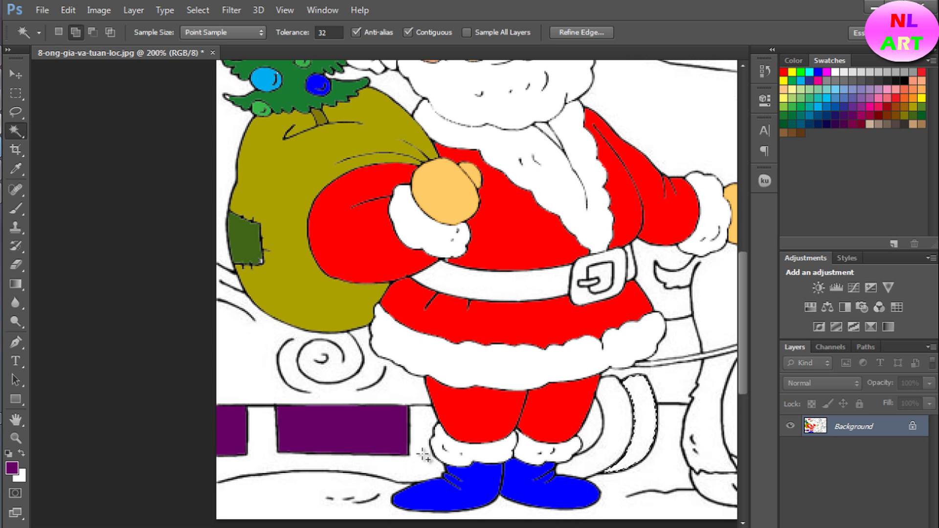
{"action": "left_click", "coordinate": [424, 456], "text": "shift"}
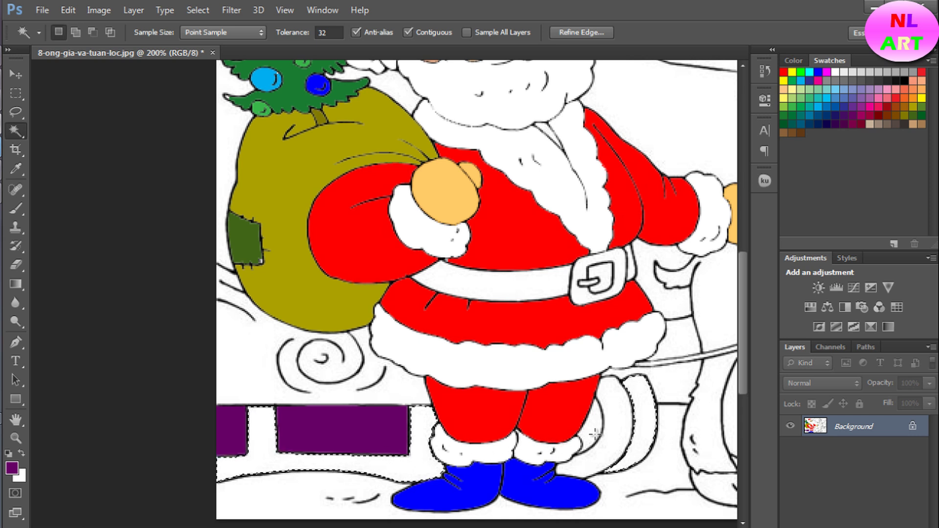
{"action": "key", "text": "ctrl+d"}
{"action": "left_click", "coordinate": [625, 424]}
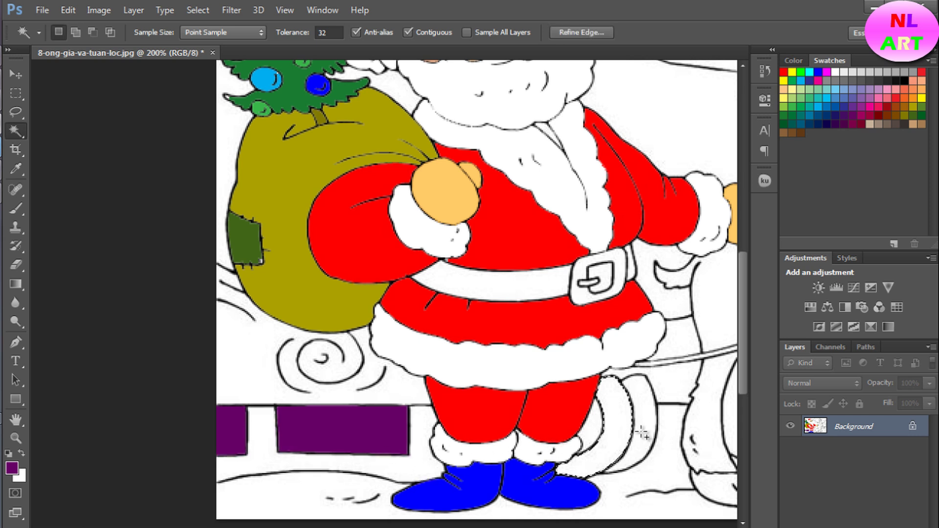
{"action": "left_click", "coordinate": [653, 431], "text": "shift"}
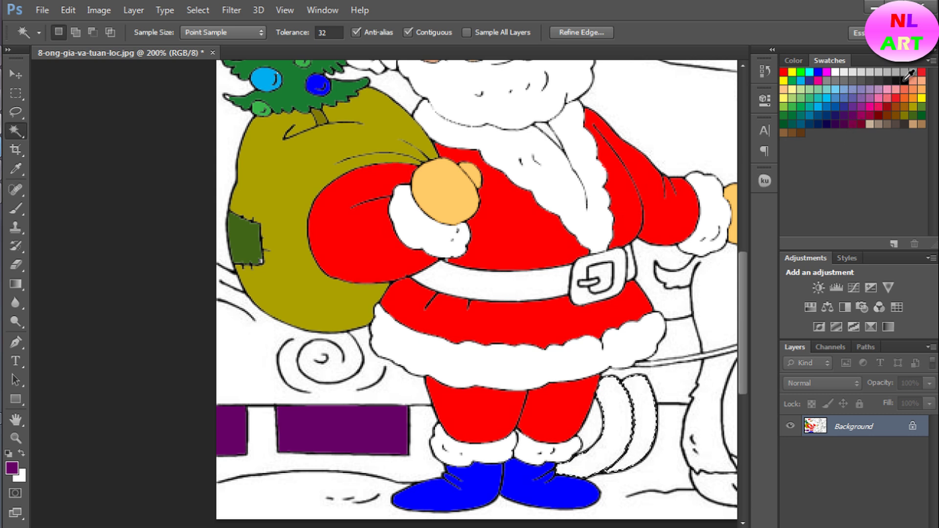
{"action": "key", "text": "alt+BackSpace"}
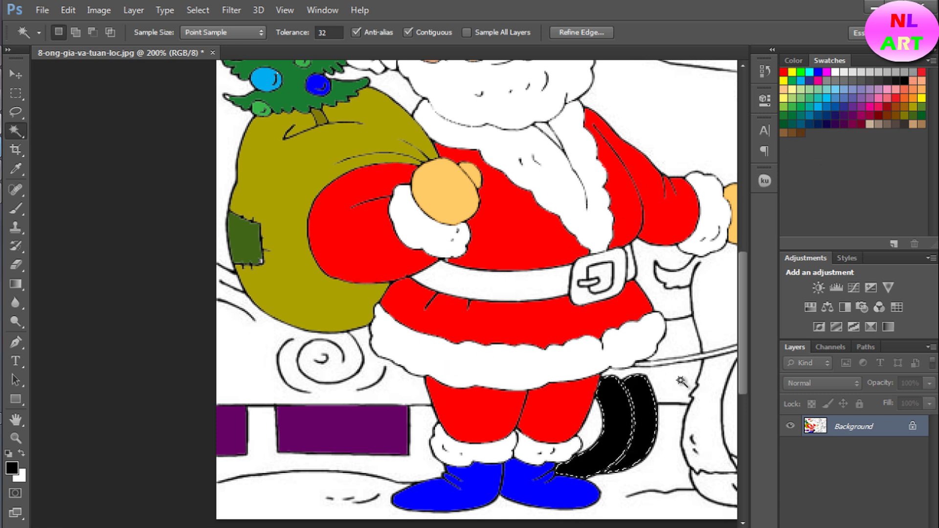
{"action": "left_click", "coordinate": [813, 79]}
{"action": "key", "text": "alt+BackSpace"}
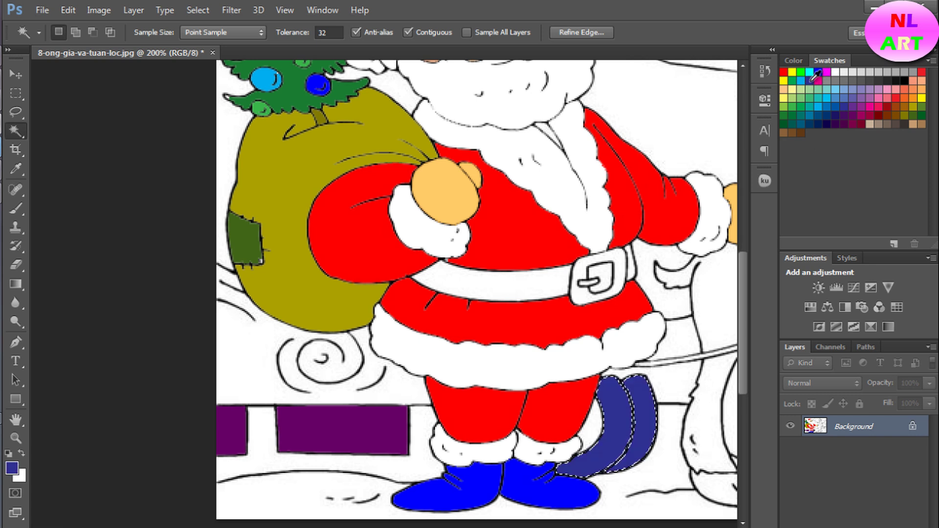
{"action": "left_click", "coordinate": [409, 466]}
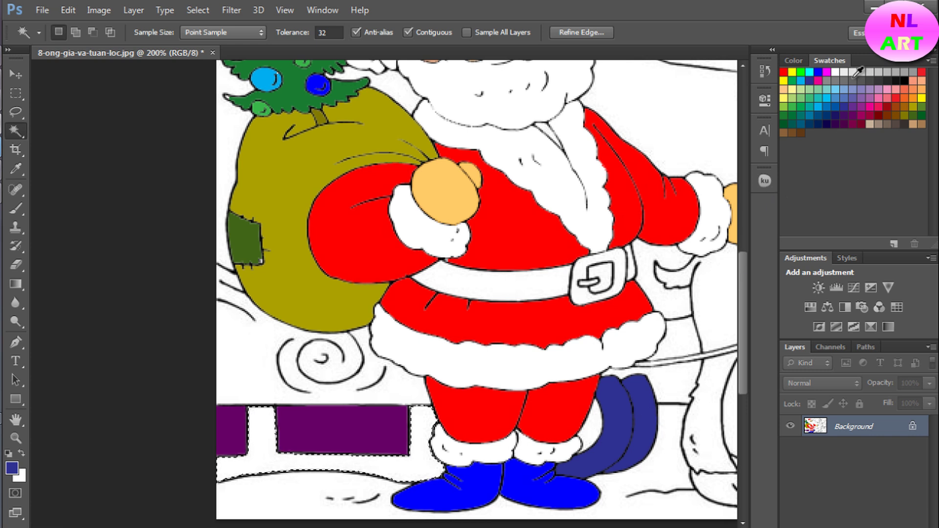
Fill the band around the purple blocks orange-red (#ff3300) and zoom out to the whole picture
{"action": "left_click", "coordinate": [801, 72]}
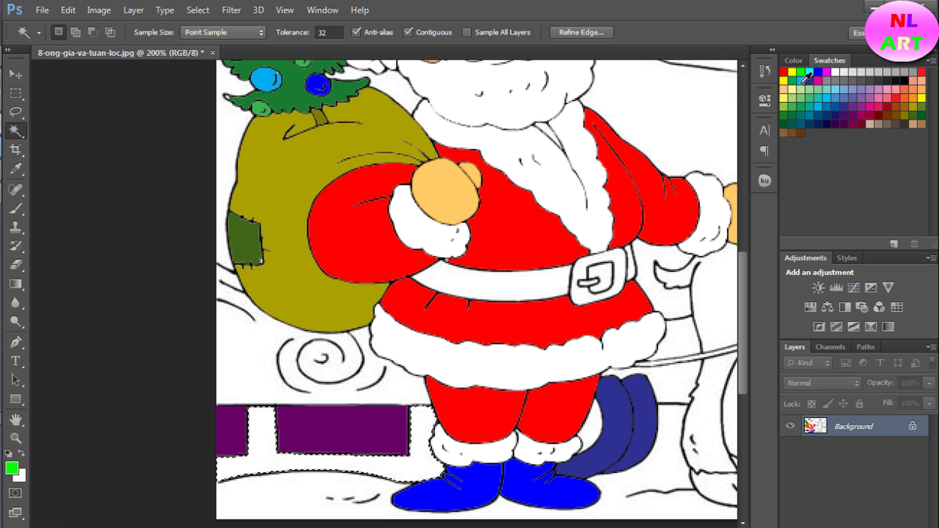
{"action": "left_click", "coordinate": [815, 81]}
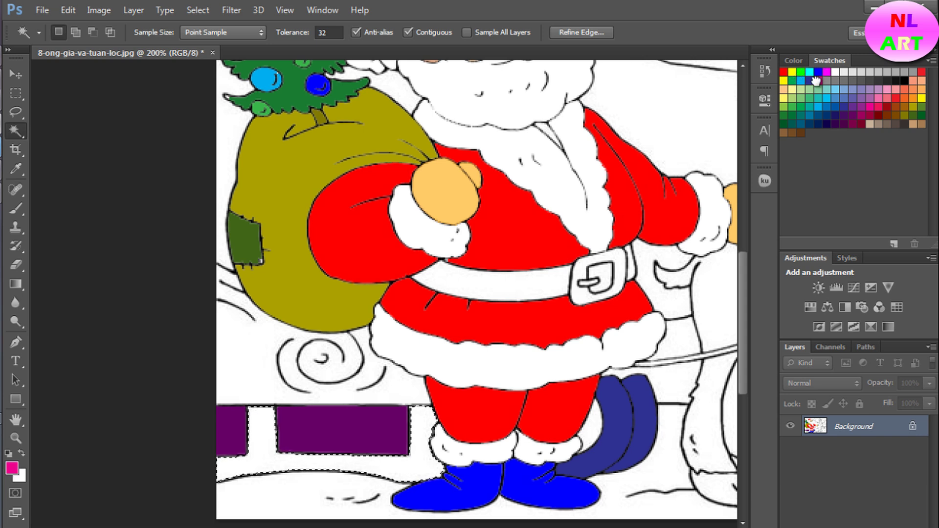
{"action": "key", "text": "alt+BackSpace"}
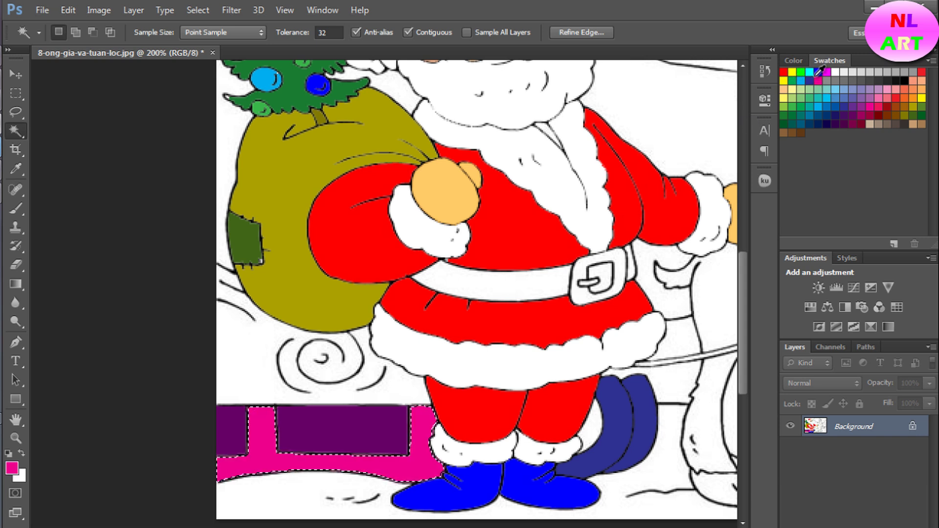
{"action": "left_click", "coordinate": [12, 468]}
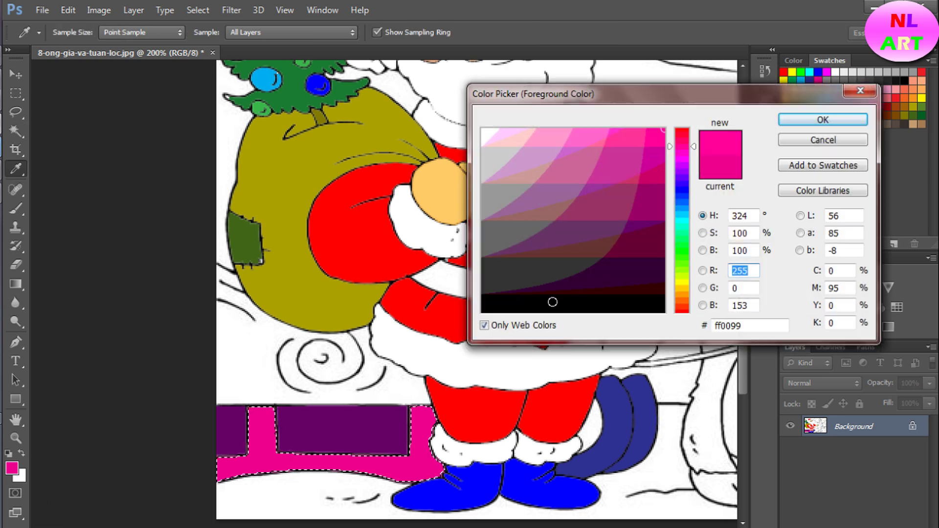
{"action": "left_click", "coordinate": [682, 306]}
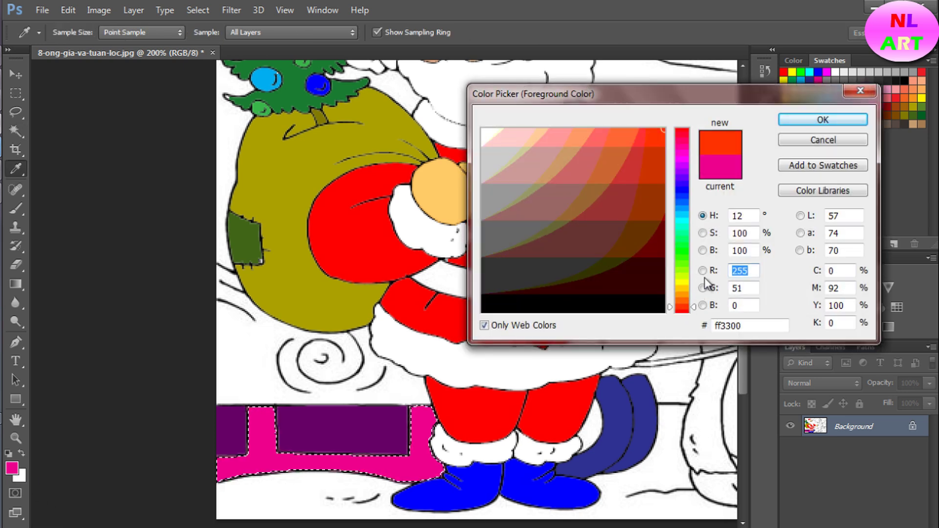
{"action": "left_click", "coordinate": [805, 122]}
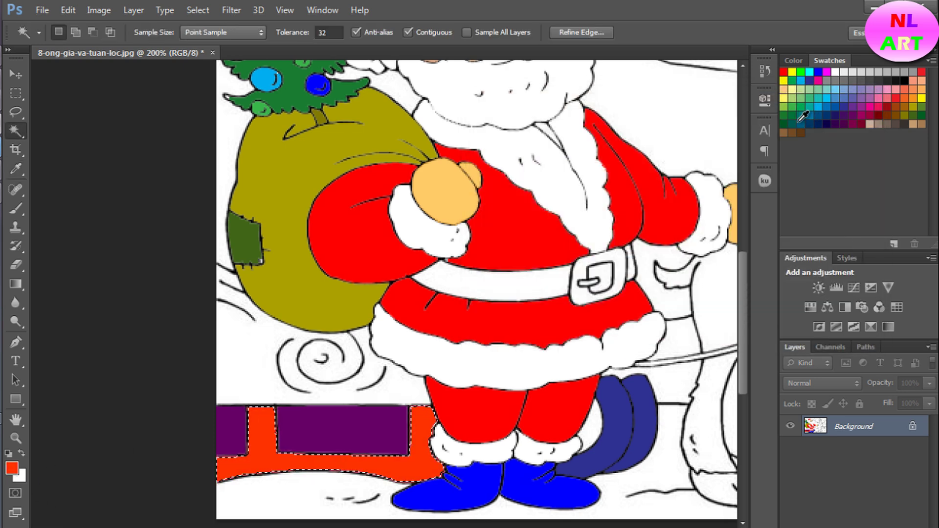
{"action": "key", "text": "ctrl+minus"}
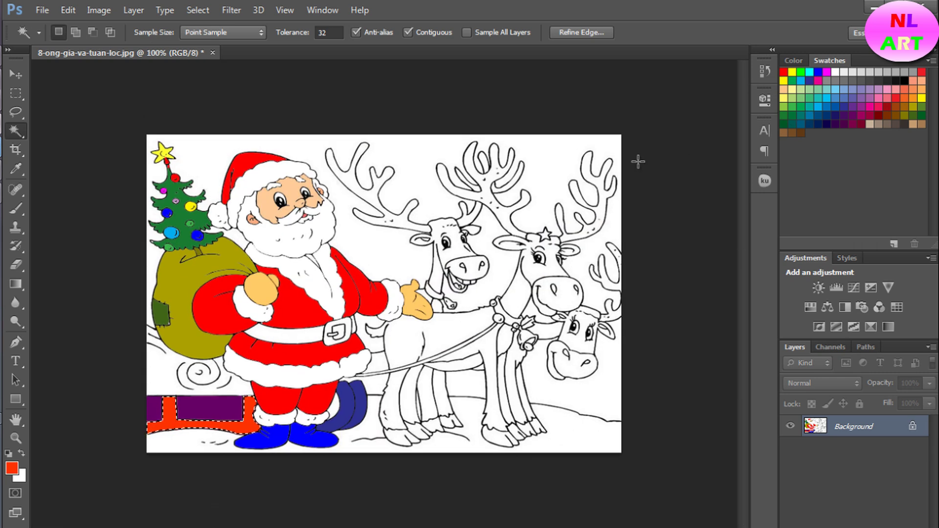
{"action": "key", "text": "ctrl+minus"}
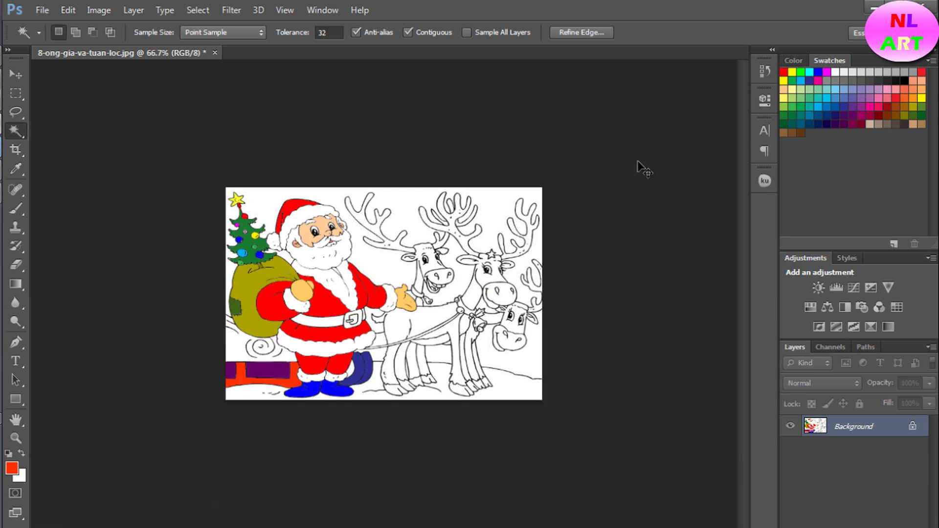
Fill both reindeer bells Pastel Yellow and the middle bell's clapper red
{"action": "key", "text": "ctrl+plus"}
{"action": "key", "text": "ctrl+plus"}
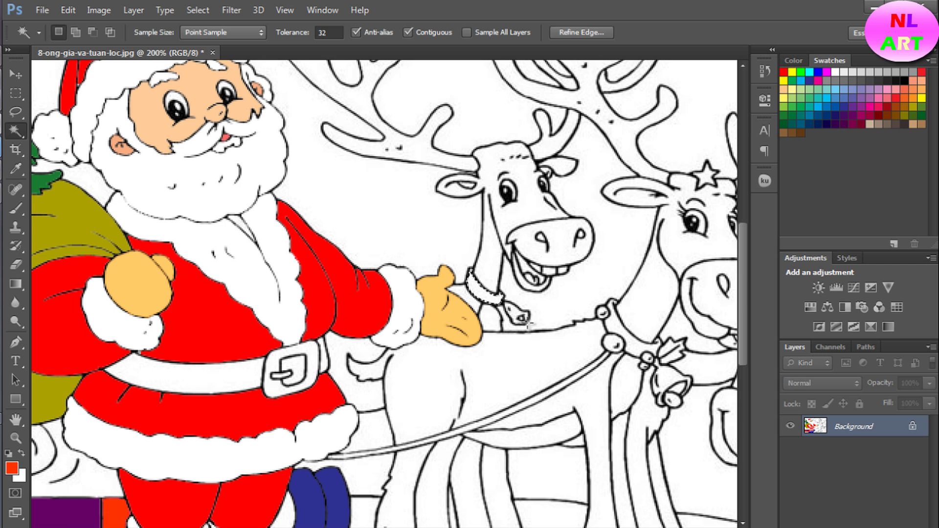
{"action": "key", "text": "shift"}
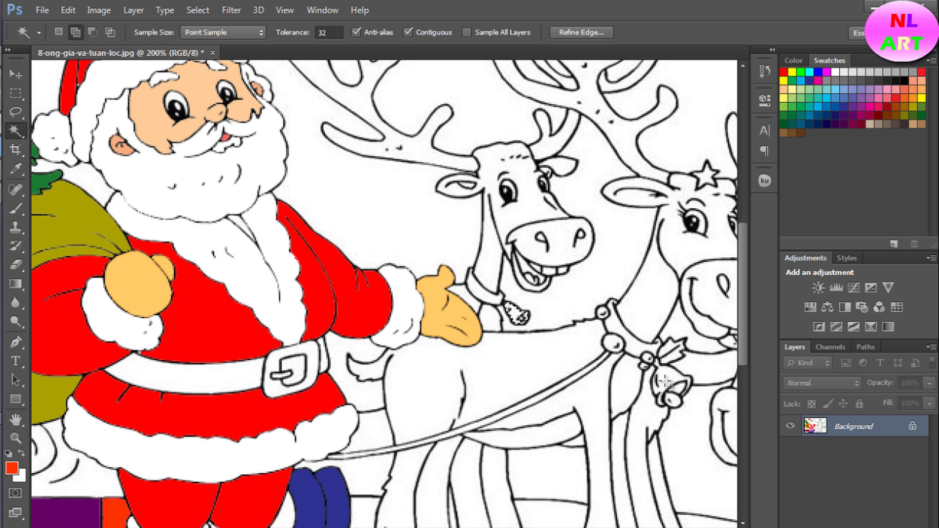
{"action": "left_click", "coordinate": [661, 400], "text": "shift"}
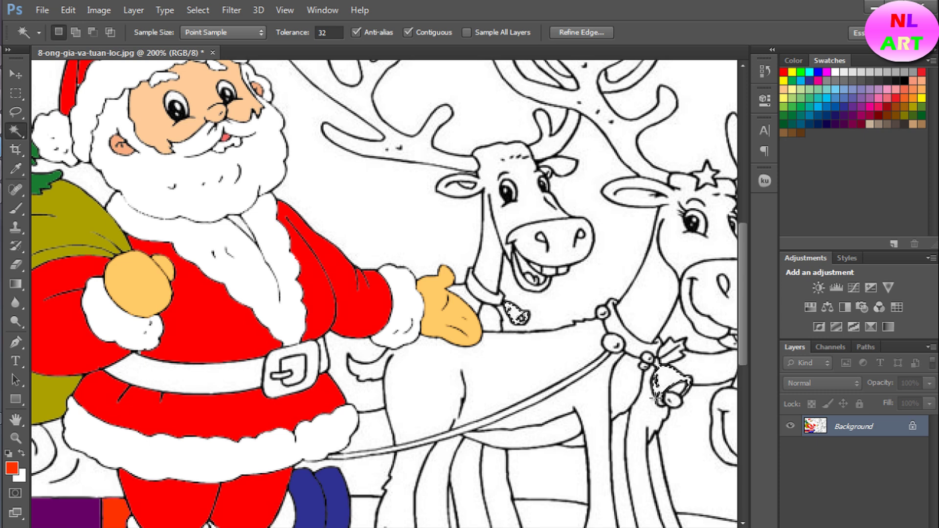
{"action": "left_click_drag", "start_coordinate": [672, 413], "coordinate": [562, 400]}
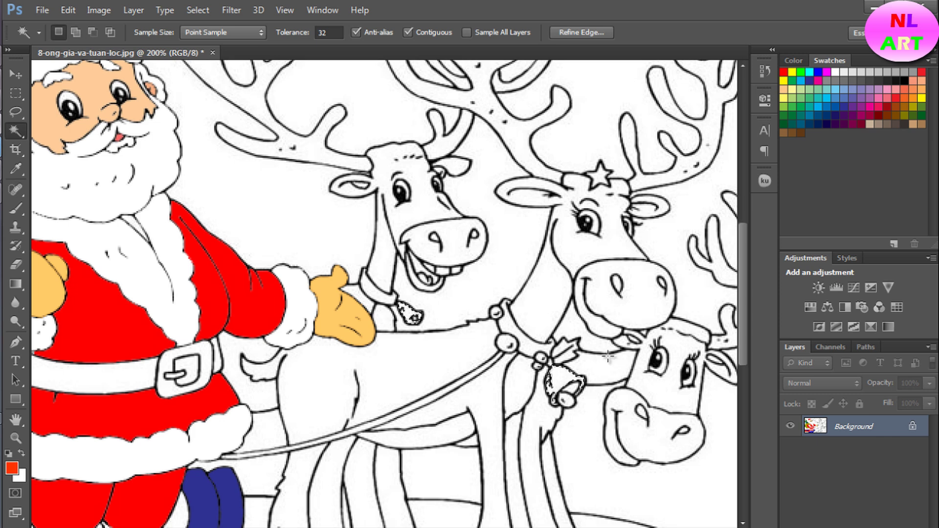
{"action": "mouse_move", "coordinate": [520, 333]}
{"action": "left_mouse_down"}
{"action": "mouse_move", "coordinate": [410, 336]}
{"action": "mouse_move", "coordinate": [436, 341]}
{"action": "left_mouse_up"}
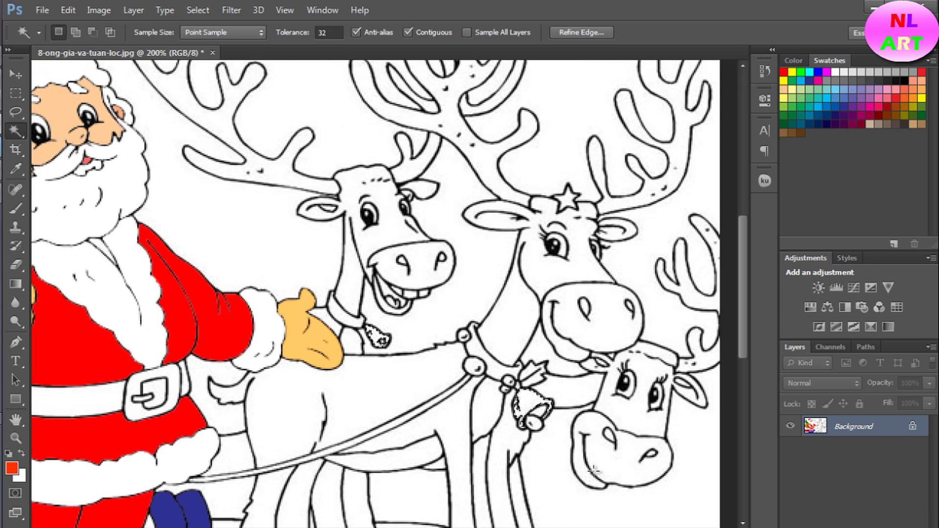
{"action": "left_click", "coordinate": [796, 90]}
{"action": "key", "text": "alt+BackSpace"}
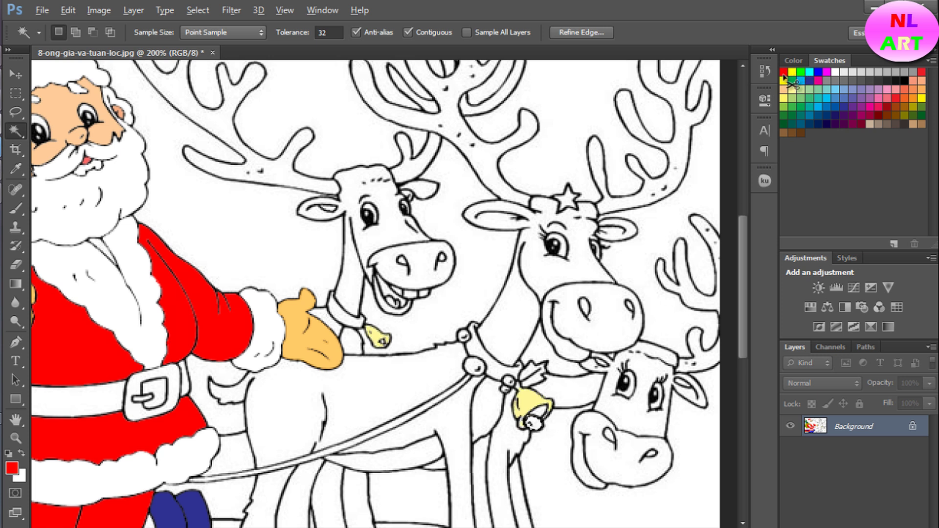
{"action": "key", "text": "alt+BackSpace"}
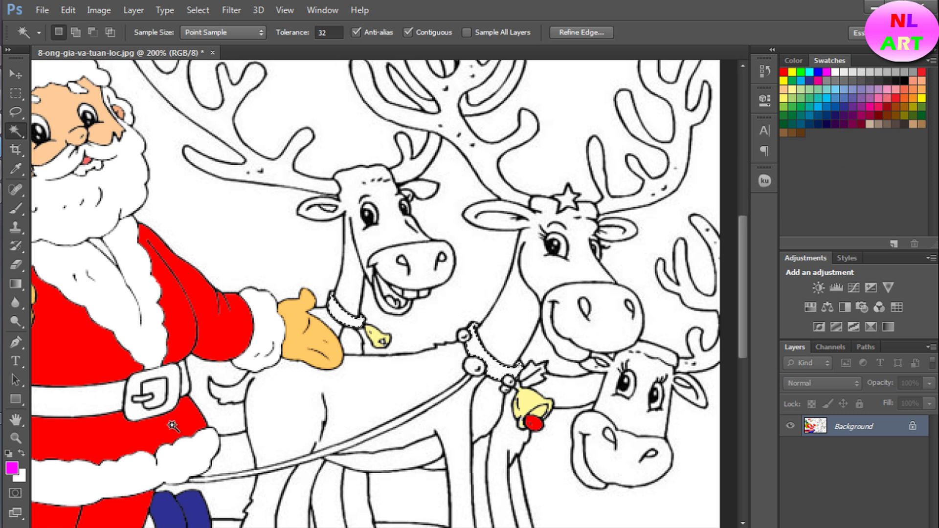
Fill both reindeer collars magenta
{"action": "key", "text": "alt+BackSpace"}
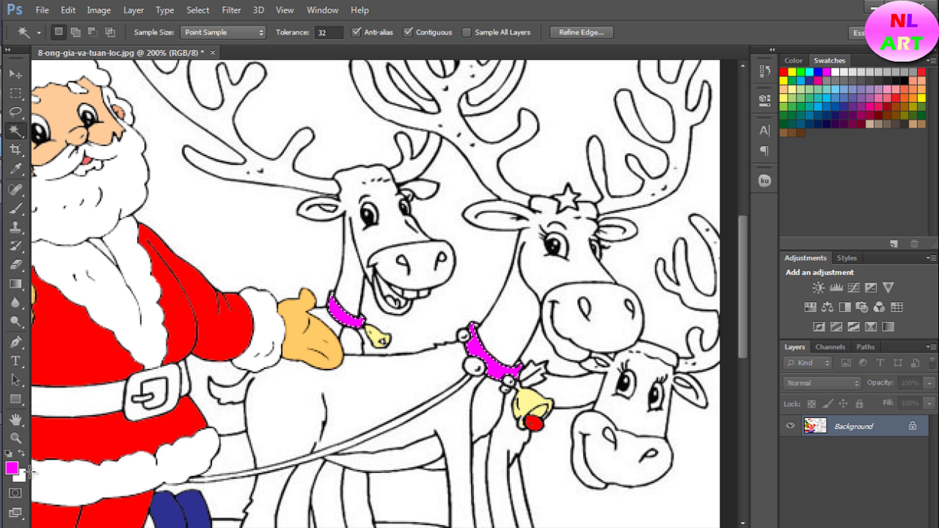
{"action": "scroll", "coordinate": [306, 368], "scroll_direction": "down", "scroll_amount": 1}
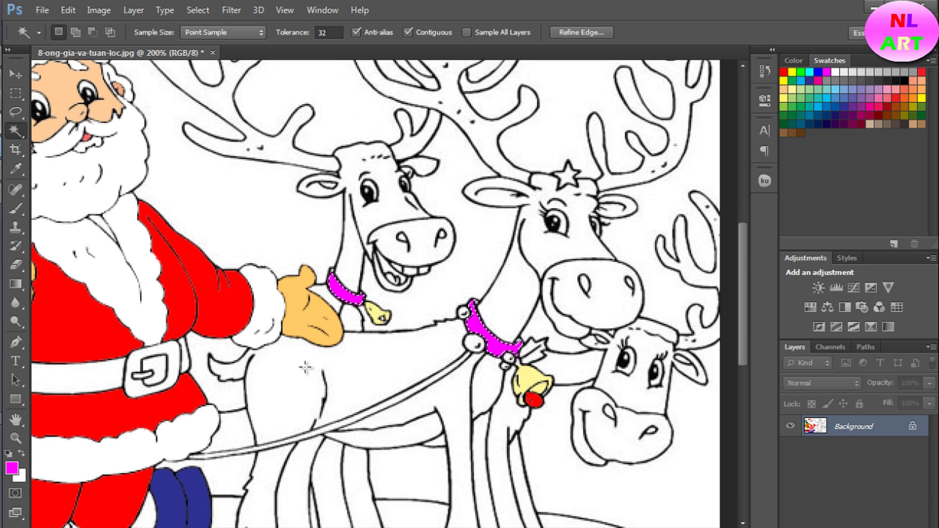
{"action": "scroll", "coordinate": [323, 378], "scroll_direction": "down", "scroll_amount": 2}
{"action": "scroll", "coordinate": [324, 377], "scroll_direction": "down", "scroll_amount": 1}
Select the holly leaf beside the middle reindeer's bell and fill it purple
{"action": "left_click", "coordinate": [446, 290]}
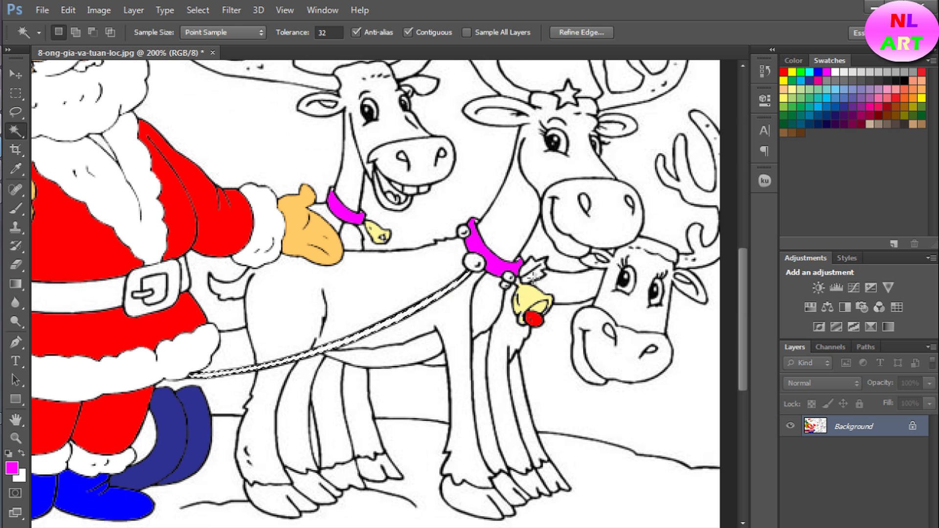
{"action": "left_click", "coordinate": [538, 276]}
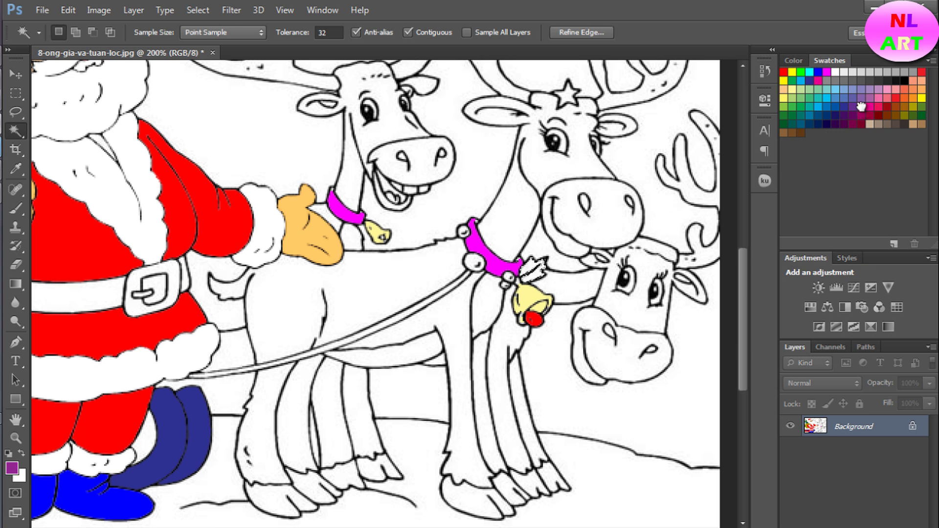
{"action": "key", "text": "alt+Delete"}
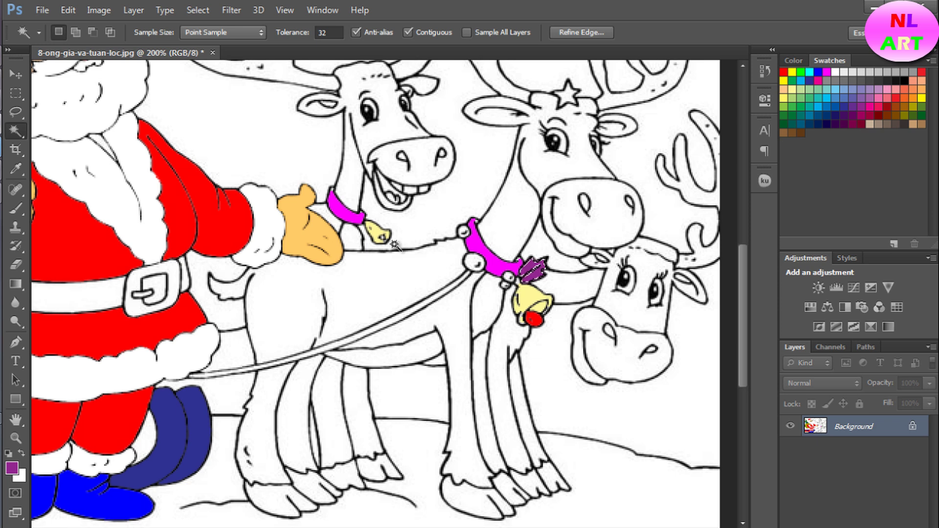
{"action": "scroll", "coordinate": [381, 246], "scroll_direction": "up", "scroll_amount": 1}
{"action": "scroll", "coordinate": [366, 248], "scroll_direction": "up", "scroll_amount": 1}
{"action": "scroll", "coordinate": [352, 249], "scroll_direction": "up", "scroll_amount": 1}
{"action": "scroll", "coordinate": [339, 251], "scroll_direction": "up", "scroll_amount": 1}
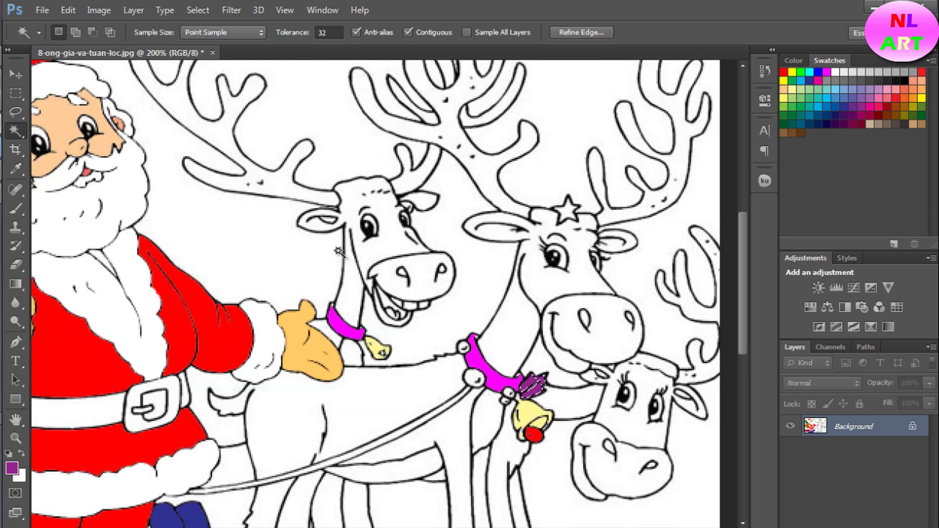
{"action": "scroll", "coordinate": [339, 251], "scroll_direction": "down", "scroll_amount": 3}
{"action": "scroll", "coordinate": [330, 280], "scroll_direction": "down", "scroll_amount": 1}
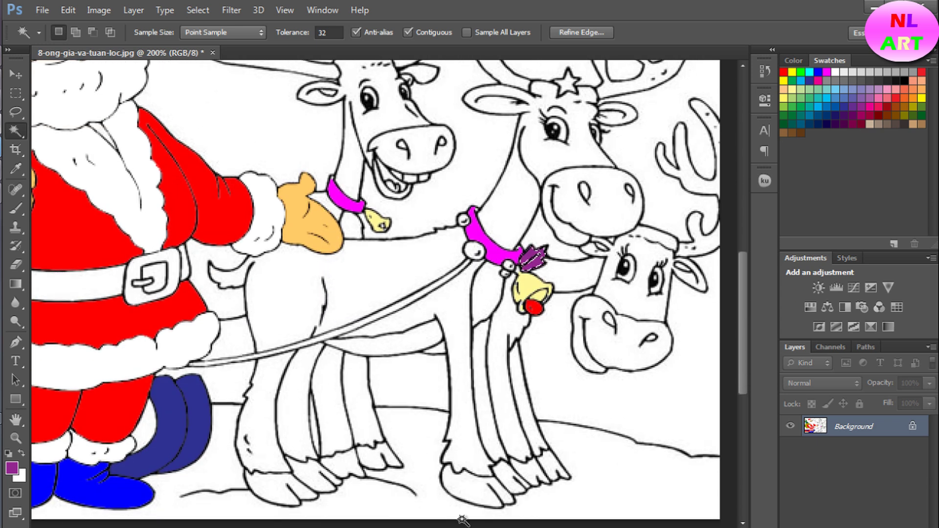
Select the reindeer's hooves and fill them dark brown
{"action": "left_click", "coordinate": [594, 487]}
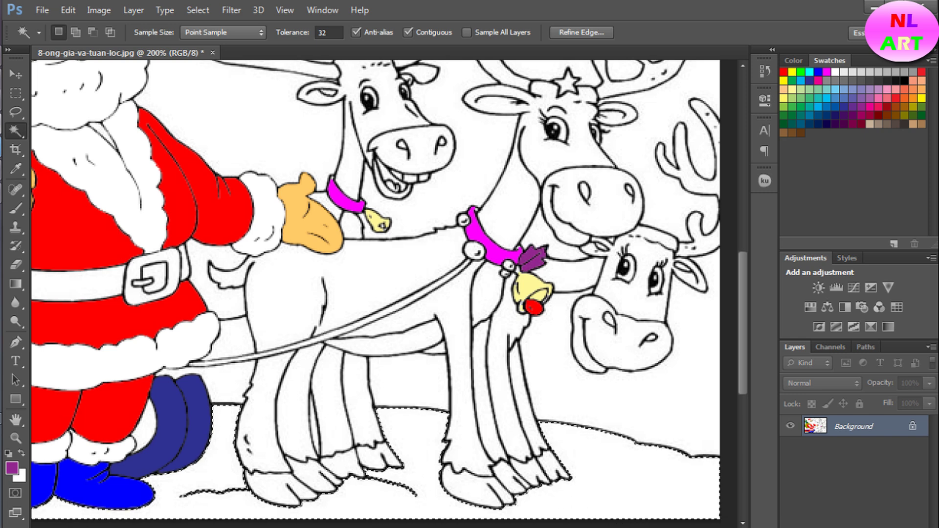
{"action": "scroll", "coordinate": [384, 288], "scroll_direction": "left", "scroll_amount": 3}
{"action": "scroll", "coordinate": [384, 288], "scroll_direction": "left", "scroll_amount": 4}
{"action": "scroll", "coordinate": [384, 288], "scroll_direction": "right", "scroll_amount": 1}
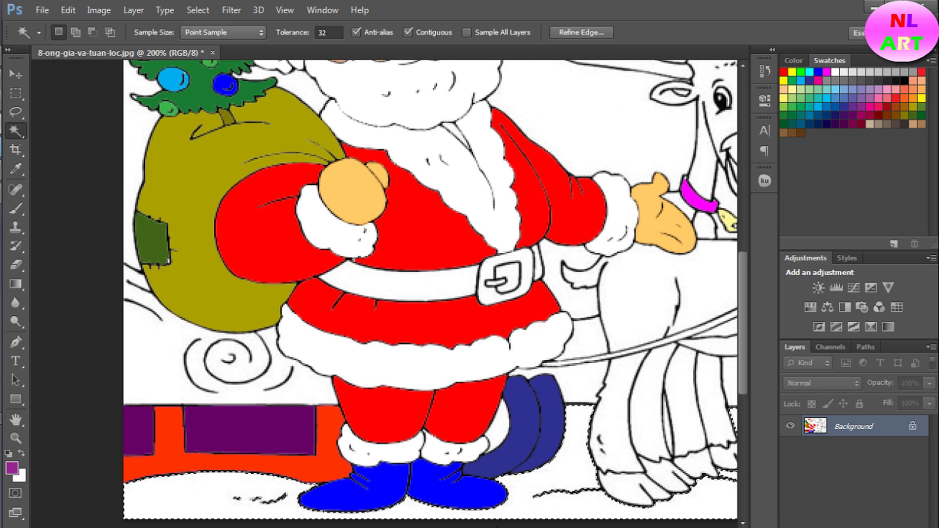
{"action": "scroll", "coordinate": [383, 289], "scroll_direction": "right", "scroll_amount": 1}
{"action": "scroll", "coordinate": [383, 289], "scroll_direction": "right", "scroll_amount": 2}
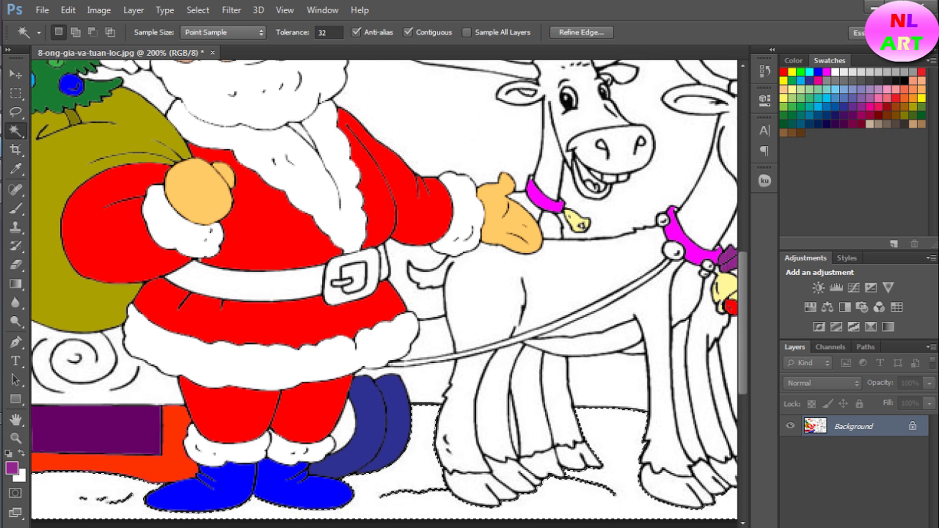
{"action": "scroll", "coordinate": [384, 288], "scroll_direction": "right", "scroll_amount": 2}
{"action": "left_click", "coordinate": [570, 489]}
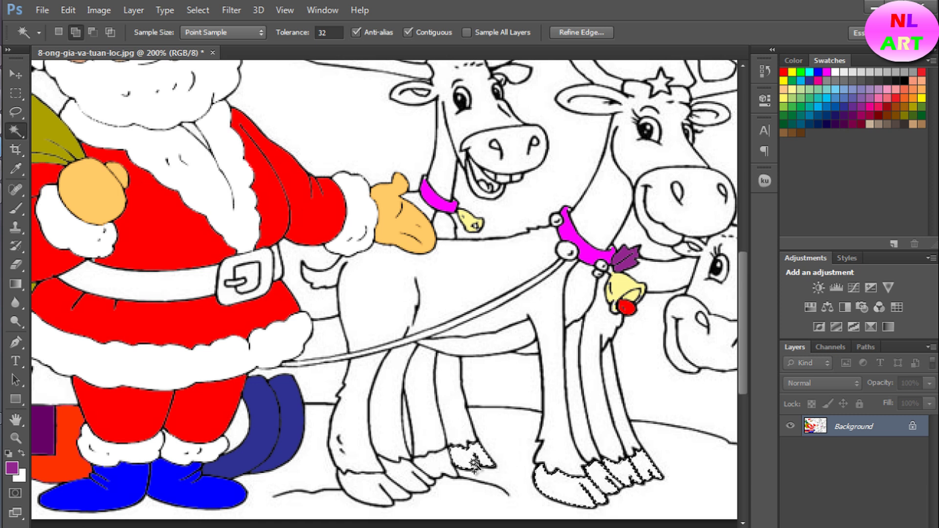
{"action": "left_click", "coordinate": [447, 463]}
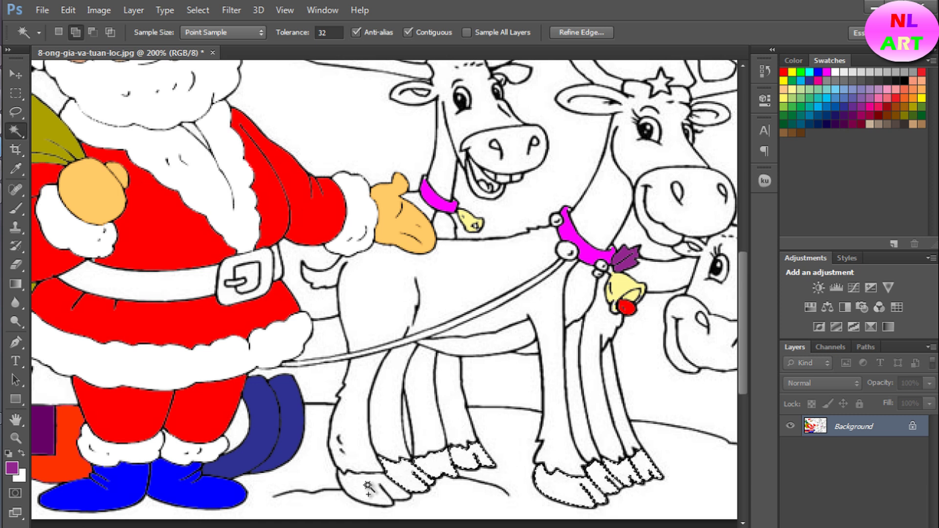
{"action": "scroll", "coordinate": [540, 524], "scroll_direction": "right", "scroll_amount": 5}
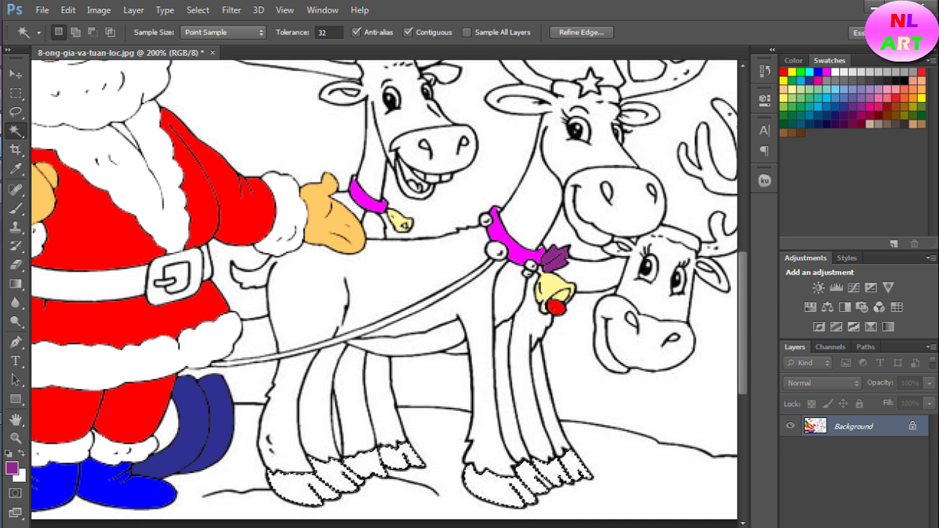
{"action": "scroll", "coordinate": [377, 289], "scroll_direction": "left", "scroll_amount": 3}
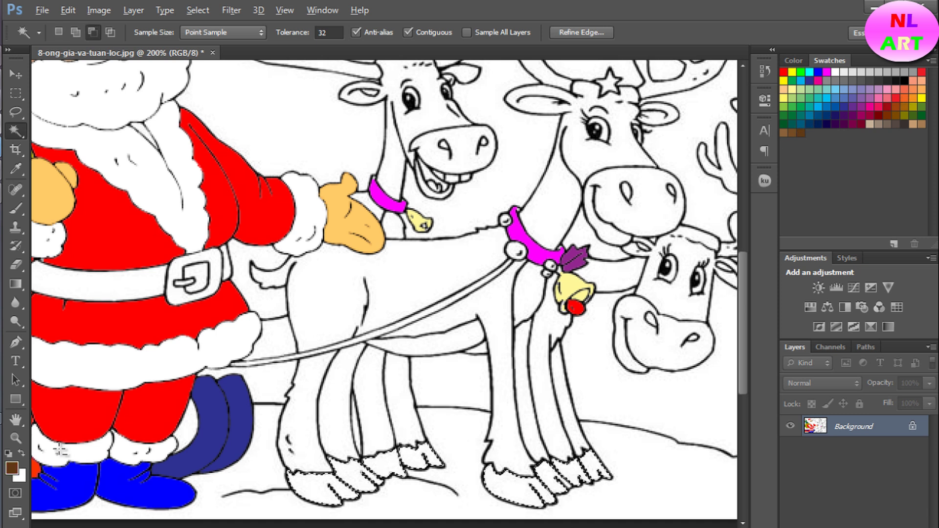
{"action": "key", "text": "alt+BackSpace"}
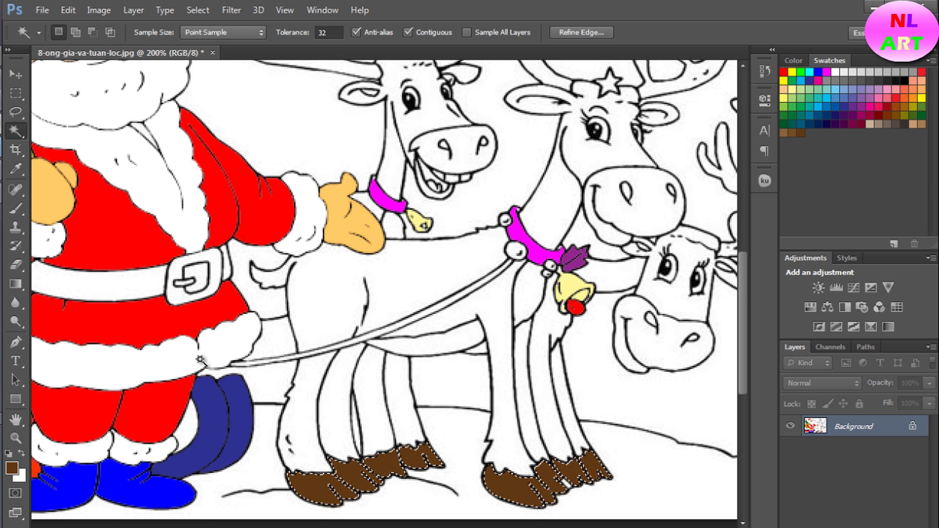
Refill the hooves with the lighter brown #996600
{"action": "left_click", "coordinate": [11, 468]}
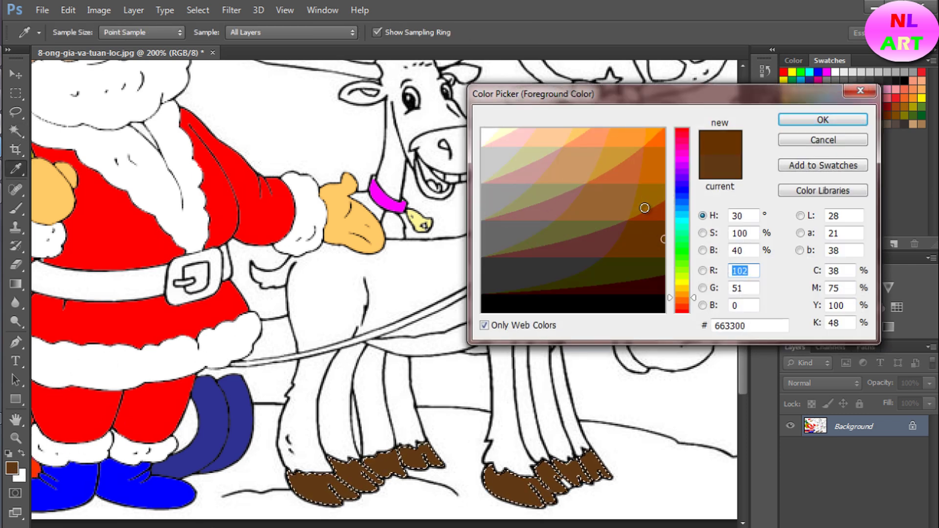
{"action": "left_click", "coordinate": [643, 205]}
{"action": "left_click", "coordinate": [826, 120]}
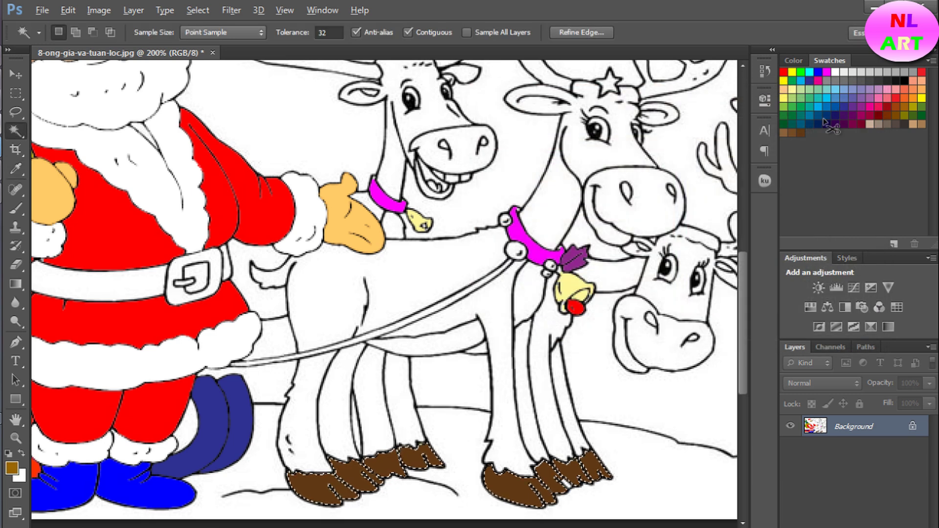
{"action": "key", "text": "alt+BackSpace"}
{"action": "left_click", "coordinate": [509, 427]}
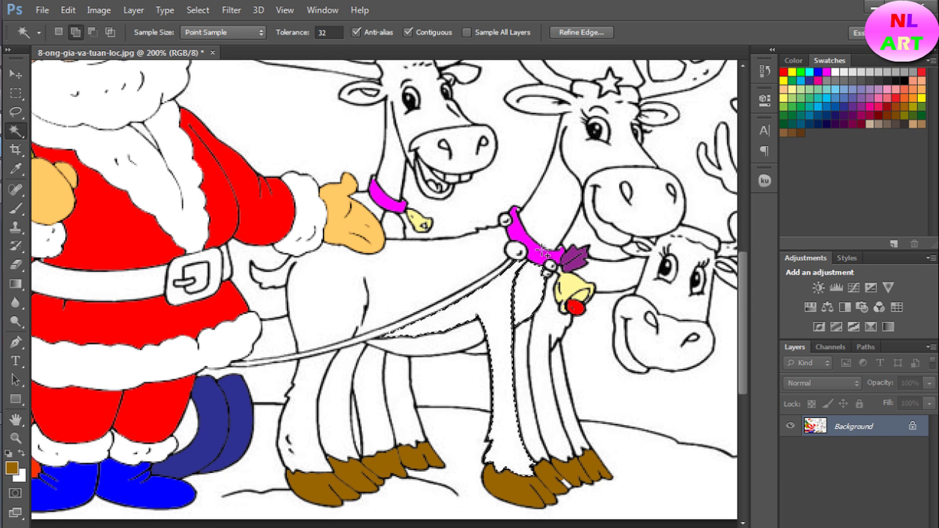
{"action": "left_click", "coordinate": [473, 270], "text": "shift"}
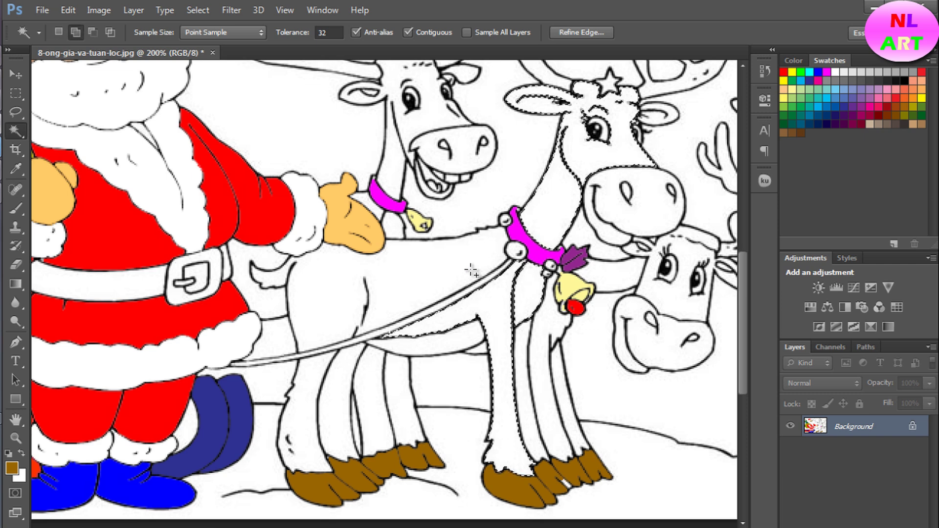
Add the reindeer's rear body and front leg to the selection
{"action": "left_click", "coordinate": [451, 275]}
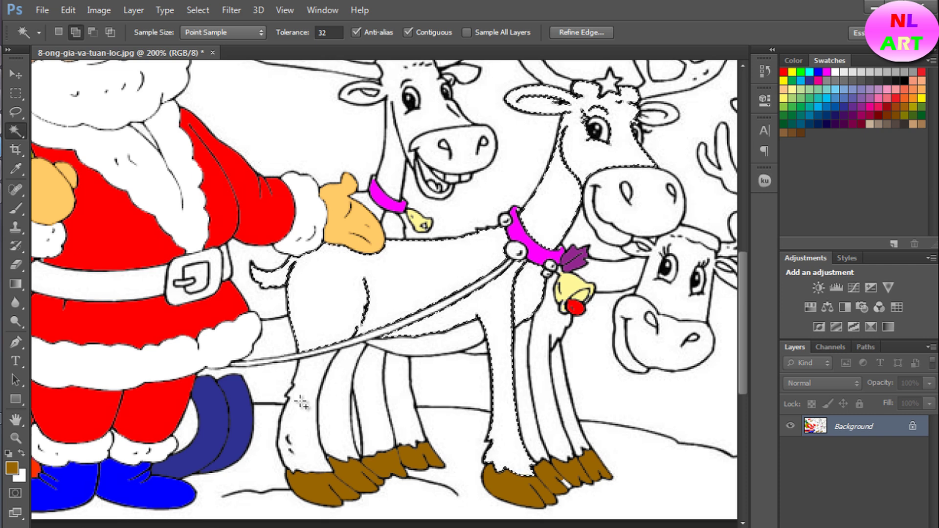
{"action": "left_click", "coordinate": [377, 391]}
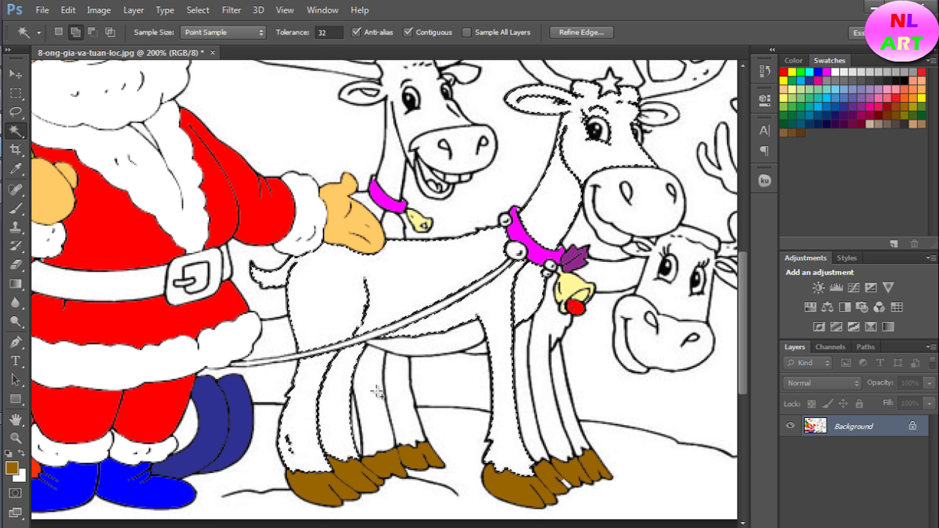
{"action": "left_click", "coordinate": [403, 389]}
{"action": "key", "text": "ctrl+z"}
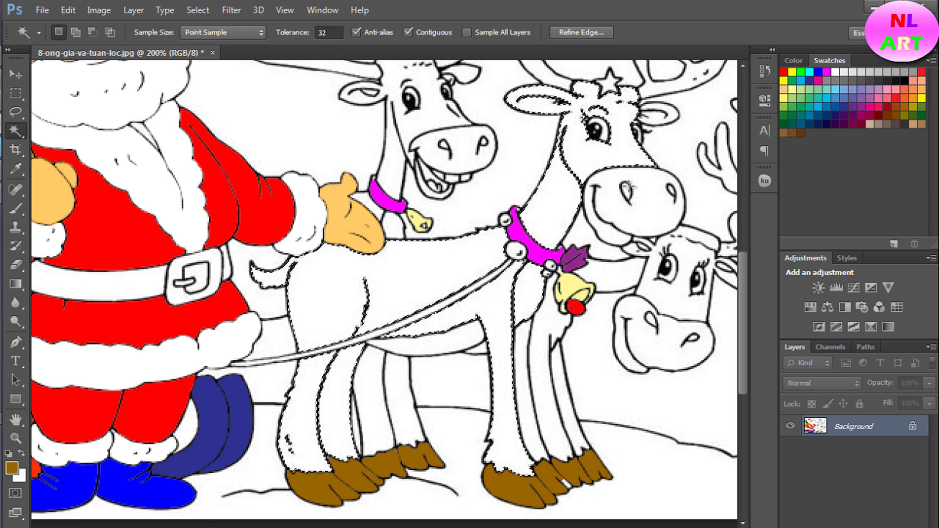
{"action": "scroll", "coordinate": [490, 354], "scroll_direction": "up", "scroll_amount": 2}
{"action": "scroll", "coordinate": [630, 171], "scroll_direction": "up", "scroll_amount": 1}
{"action": "scroll", "coordinate": [628, 174], "scroll_direction": "up", "scroll_amount": 2}
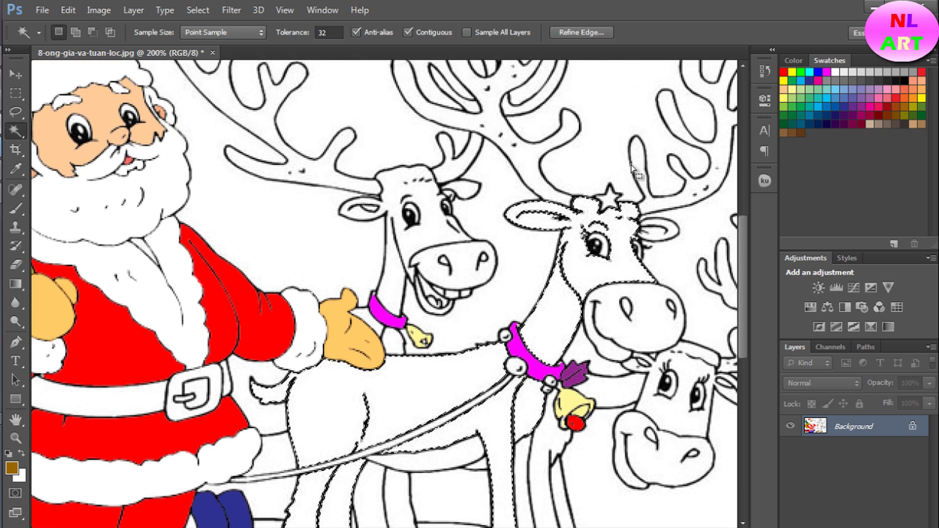
{"action": "scroll", "coordinate": [625, 175], "scroll_direction": "up", "scroll_amount": 3}
{"action": "scroll", "coordinate": [611, 201], "scroll_direction": "up", "scroll_amount": 2}
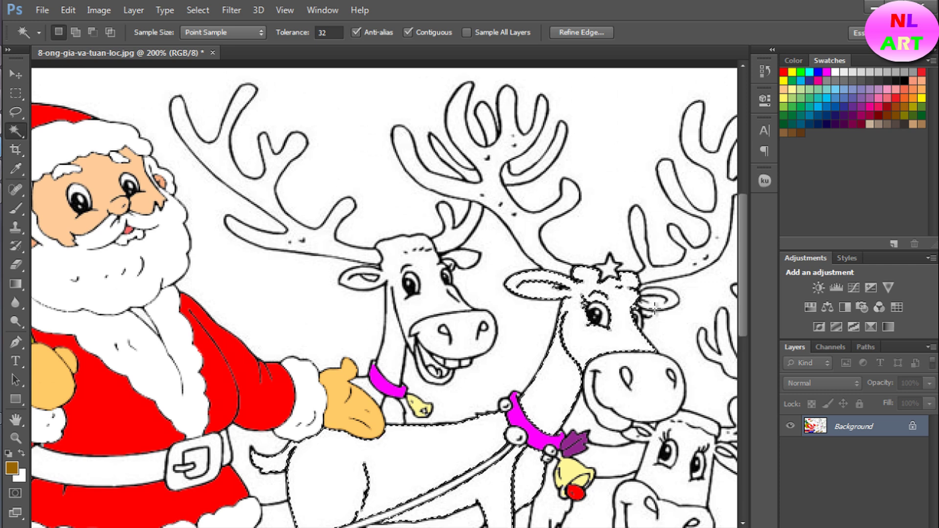
Add the right ear and fill the selected reindeer sky blue
{"action": "key", "text": "shift"}
{"action": "left_click", "coordinate": [674, 299], "text": "shift"}
{"action": "left_click", "coordinate": [817, 107]}
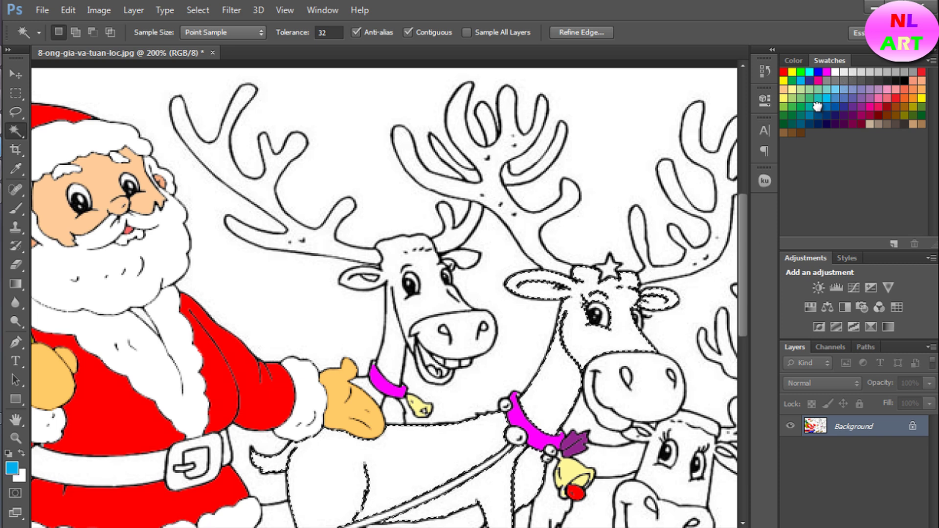
{"action": "key", "text": "alt+BackSpace"}
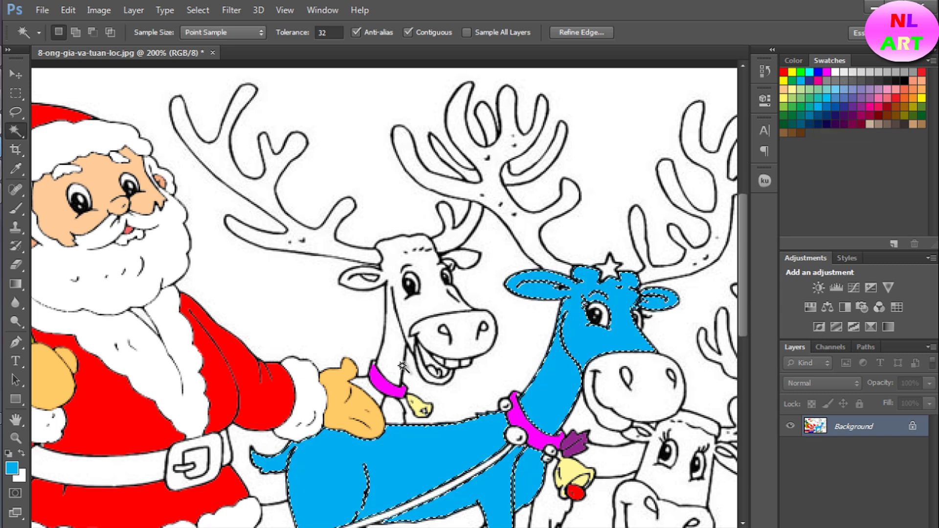
{"action": "scroll", "coordinate": [602, 344], "scroll_direction": "down", "scroll_amount": 1}
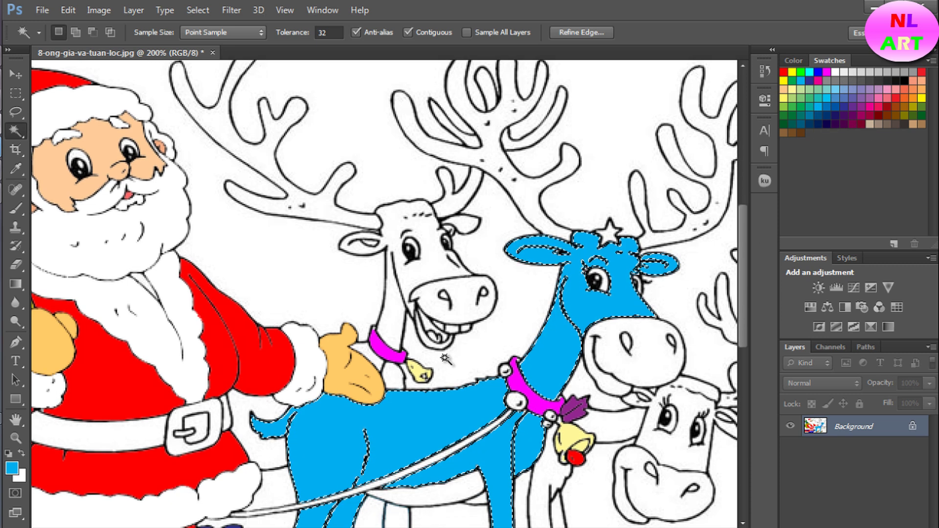
Fill the reindeer's snout lilac and the star pastel yellow
{"action": "left_click", "coordinate": [606, 345]}
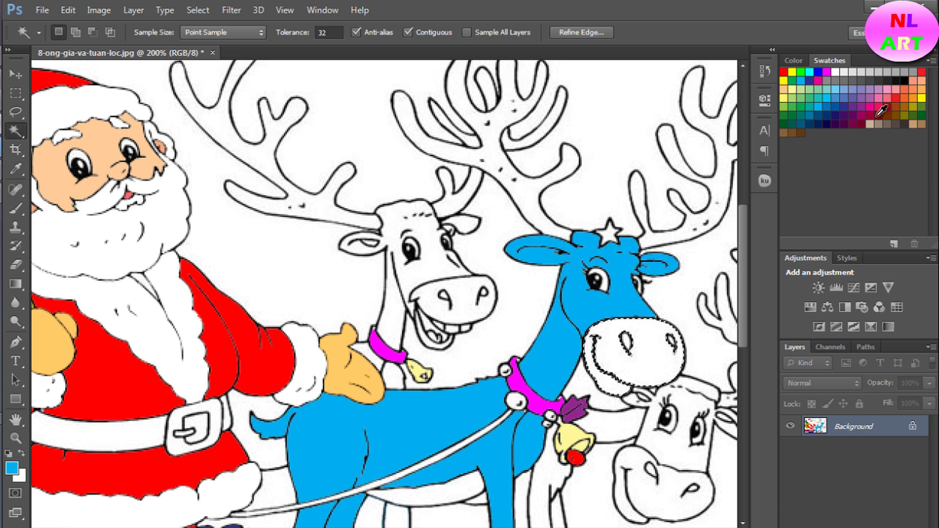
{"action": "left_click", "coordinate": [878, 90]}
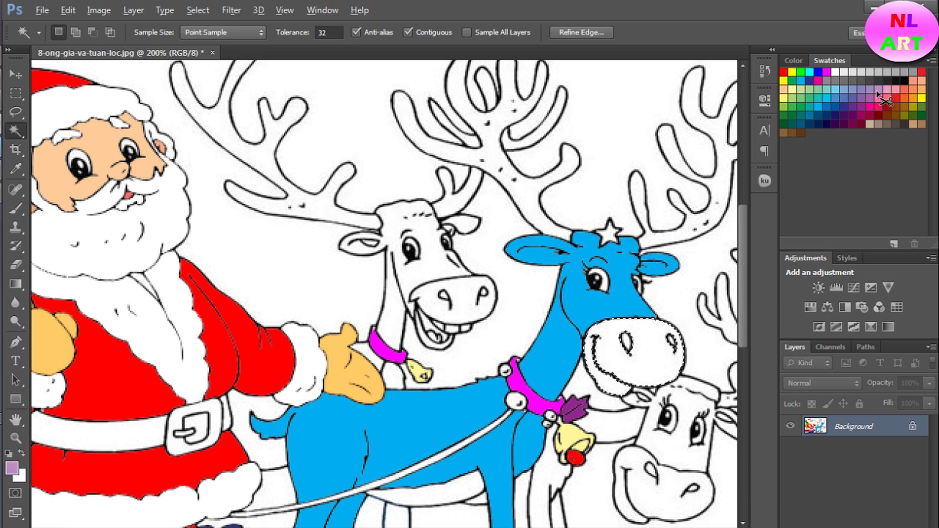
{"action": "key", "text": "alt+BackSpace"}
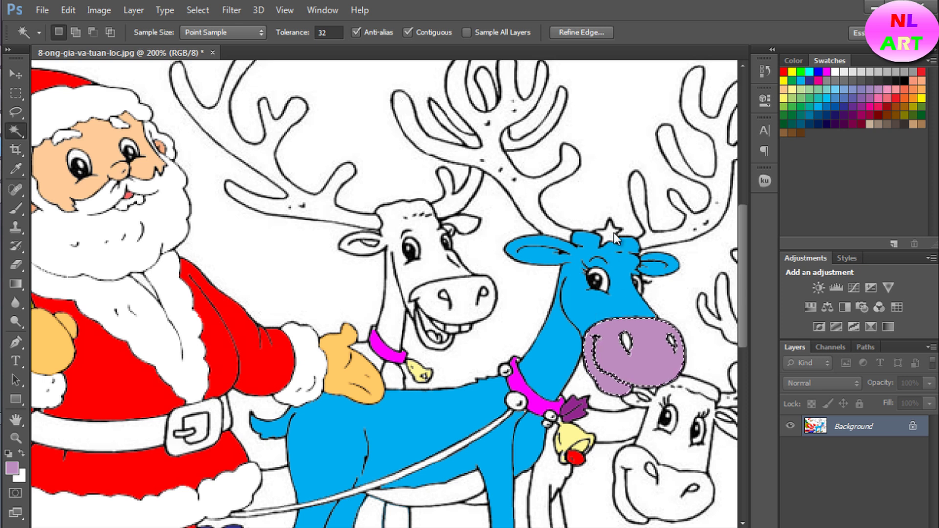
{"action": "key", "text": "ctrl+d"}
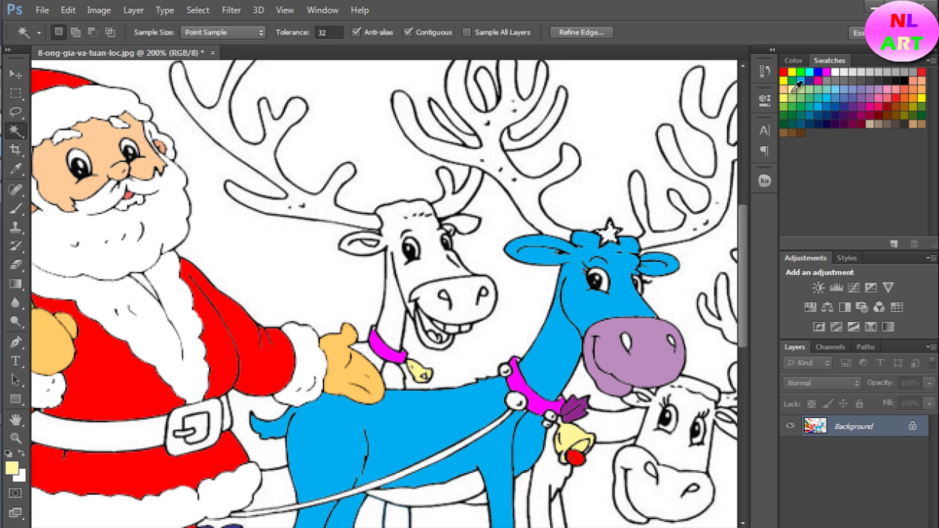
{"action": "key", "text": "alt+BackSpace"}
Select the right and middle antlers and fill them light blue
{"action": "left_click", "coordinate": [675, 236]}
{"action": "scroll", "coordinate": [674, 236], "scroll_direction": "up", "scroll_amount": 1}
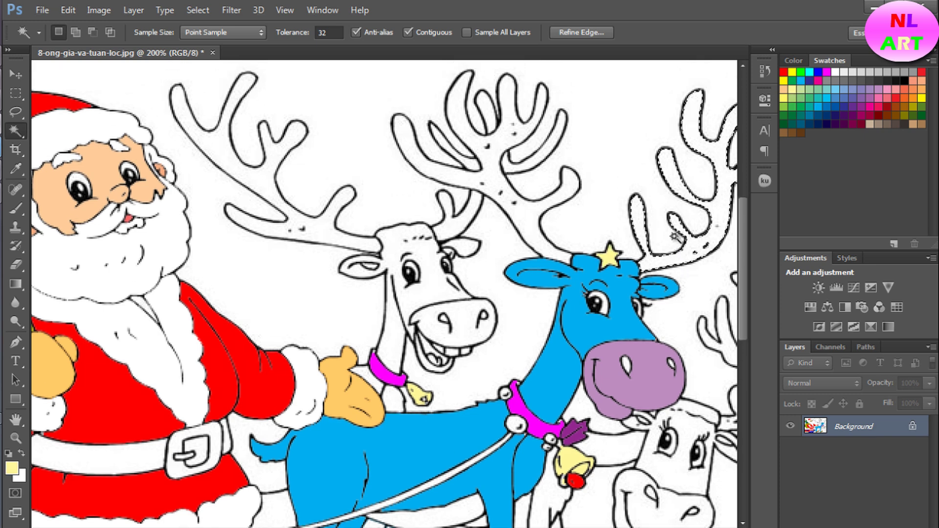
{"action": "left_click", "coordinate": [547, 249], "text": "shift"}
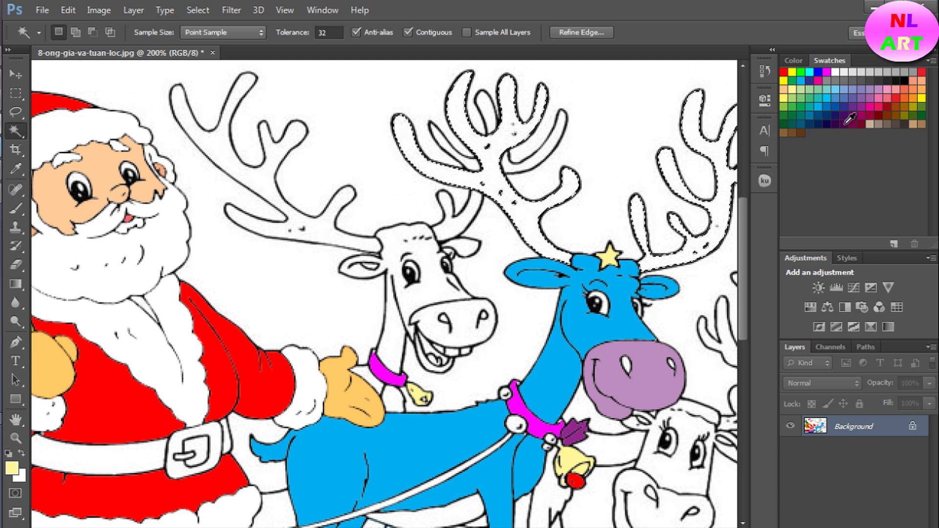
{"action": "left_click", "coordinate": [834, 89]}
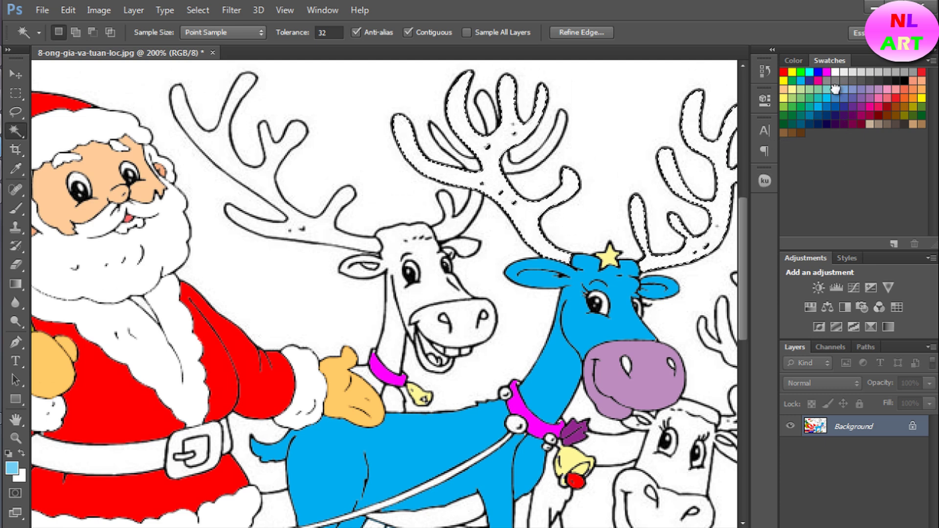
{"action": "key", "text": "alt+BackSpace"}
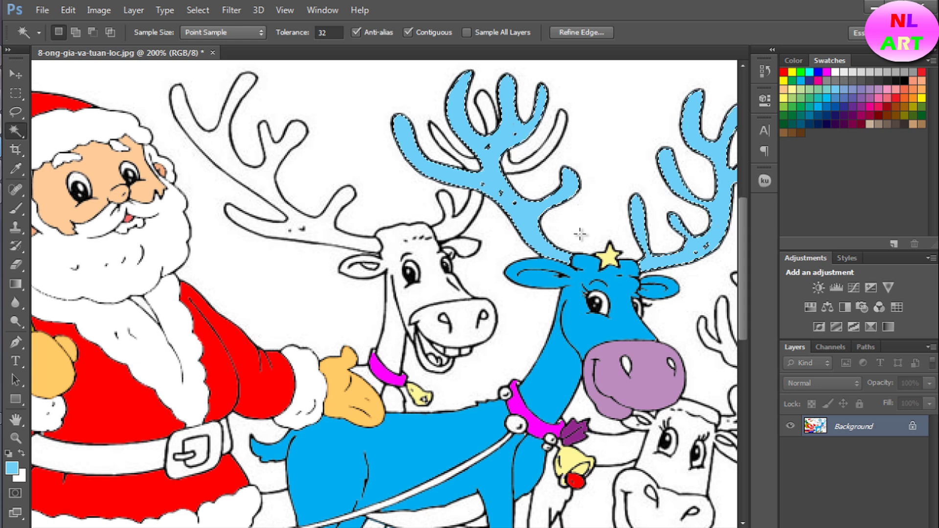
{"action": "scroll", "coordinate": [518, 315], "scroll_direction": "down", "scroll_amount": 1}
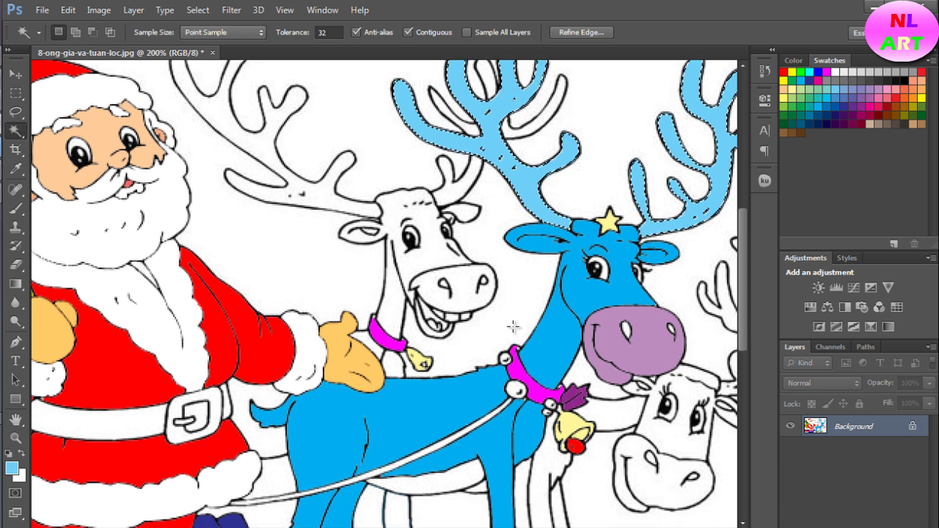
{"action": "scroll", "coordinate": [512, 326], "scroll_direction": "down", "scroll_amount": 1}
{"action": "scroll", "coordinate": [512, 326], "scroll_direction": "down", "scroll_amount": 1}
{"action": "left_click", "coordinate": [459, 417]}
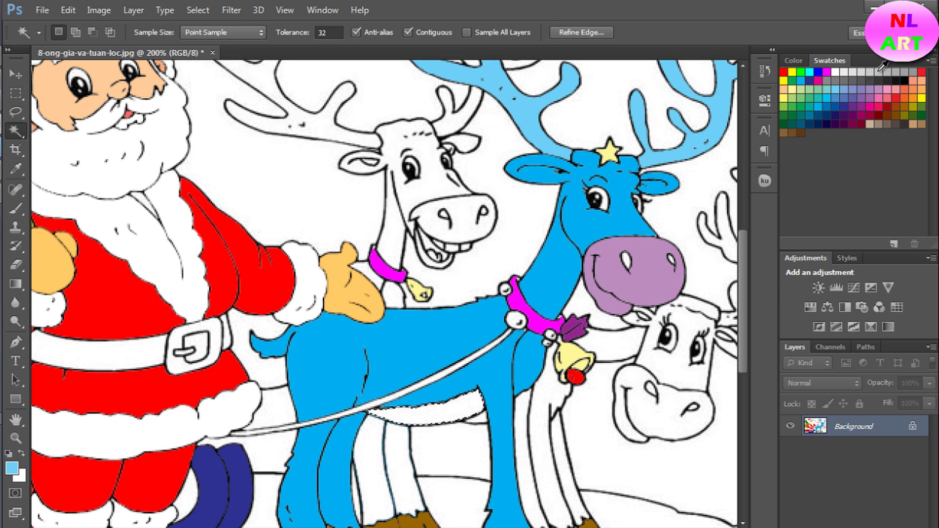
Fill the belly underside light grey, then select the reindeer's front leg, head and body
{"action": "key", "text": "alt+BackSpace"}
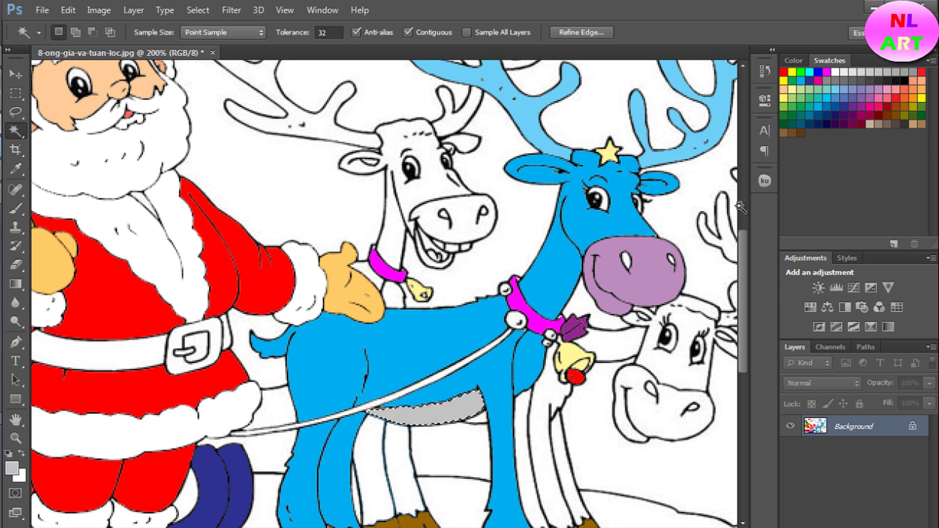
{"action": "scroll", "coordinate": [543, 408], "scroll_direction": "down", "scroll_amount": 1}
{"action": "scroll", "coordinate": [538, 414], "scroll_direction": "down", "scroll_amount": 1}
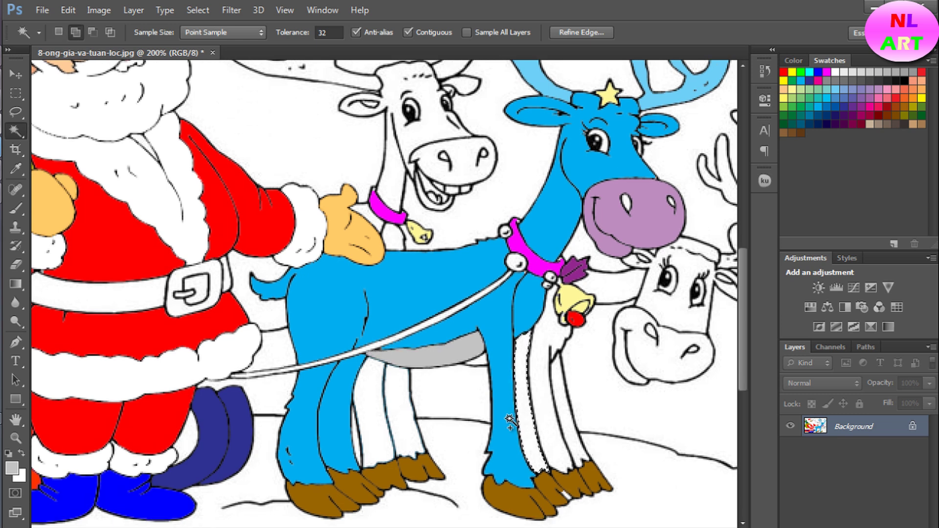
{"action": "left_click", "coordinate": [509, 332], "text": "shift"}
{"action": "left_click", "coordinate": [567, 176], "text": "shift"}
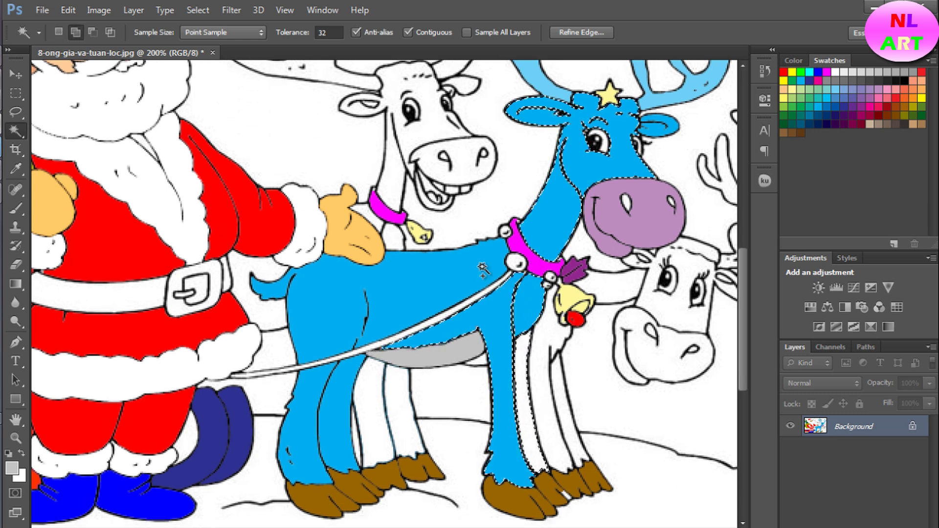
{"action": "left_click", "coordinate": [401, 303], "text": "shift"}
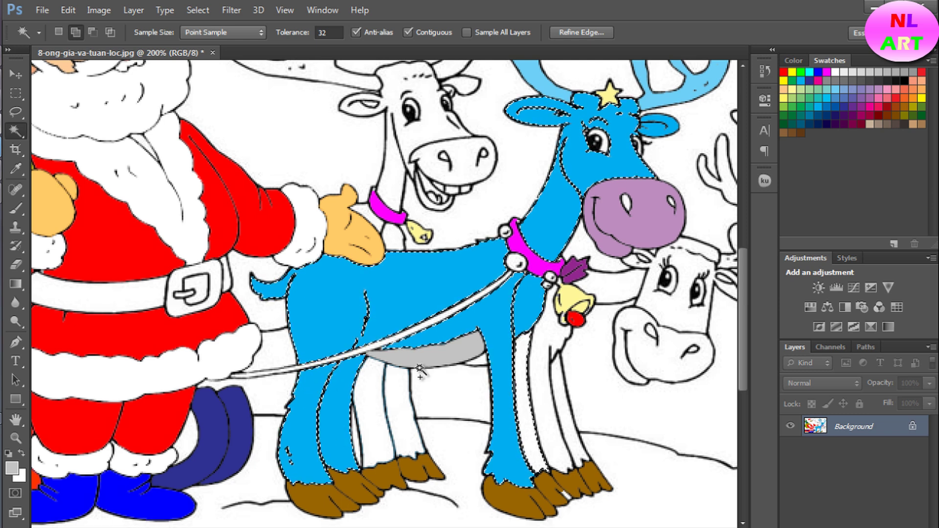
Add the antlers and ear, and refill the whole reindeer a lighter blue
{"action": "scroll", "coordinate": [620, 183], "scroll_direction": "up", "scroll_amount": 1}
{"action": "scroll", "coordinate": [620, 183], "scroll_direction": "up", "scroll_amount": 1}
{"action": "scroll", "coordinate": [636, 186], "scroll_direction": "up", "scroll_amount": 1}
{"action": "left_click", "coordinate": [666, 191], "text": "shift"}
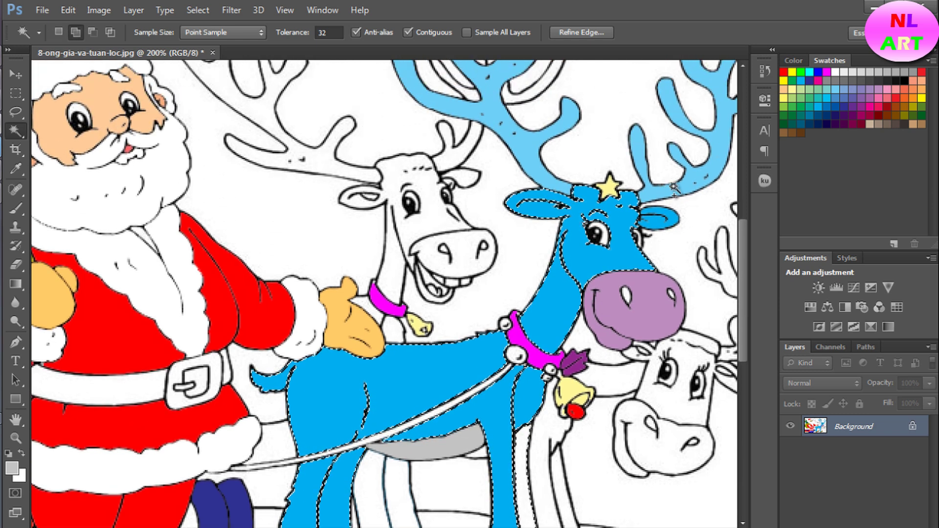
{"action": "left_click", "coordinate": [650, 207], "text": "shift"}
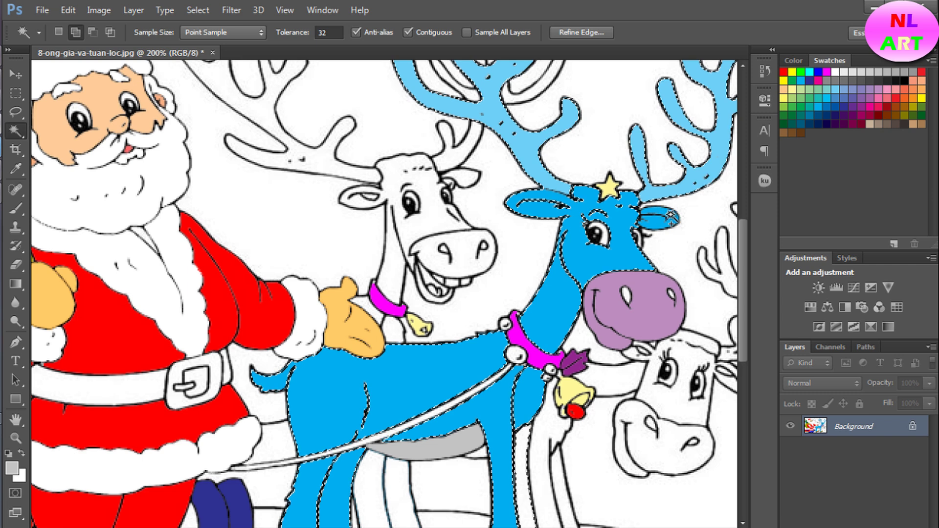
{"action": "left_click", "coordinate": [837, 89]}
{"action": "key", "text": "alt+BackSpace"}
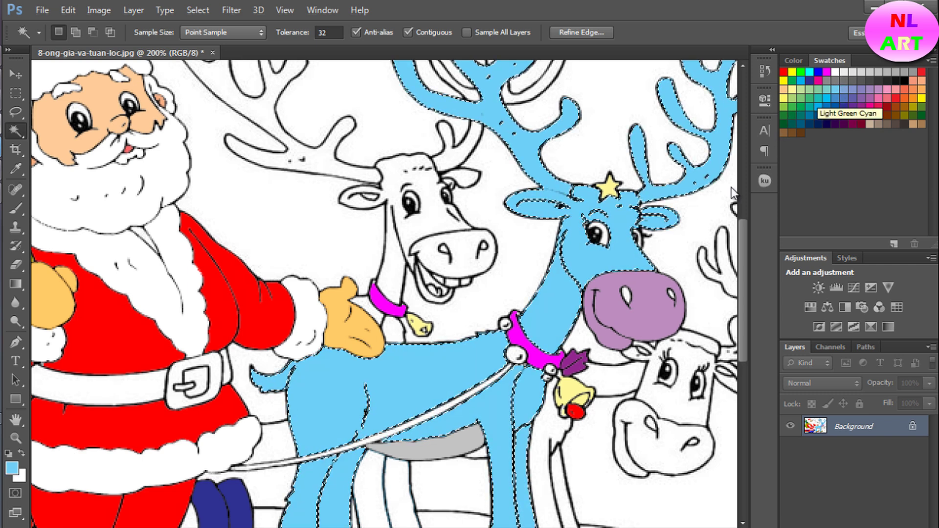
{"action": "scroll", "coordinate": [646, 274], "scroll_direction": "up", "scroll_amount": 2}
{"action": "scroll", "coordinate": [646, 275], "scroll_direction": "up", "scroll_amount": 1}
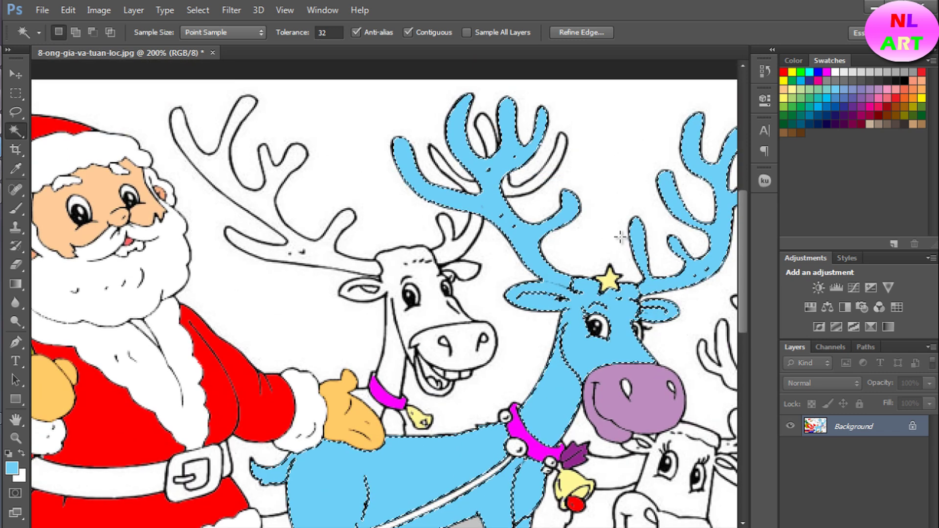
{"action": "scroll", "coordinate": [562, 294], "scroll_direction": "down", "scroll_amount": 1}
{"action": "scroll", "coordinate": [478, 321], "scroll_direction": "down", "scroll_amount": 2}
{"action": "scroll", "coordinate": [423, 351], "scroll_direction": "down", "scroll_amount": 1}
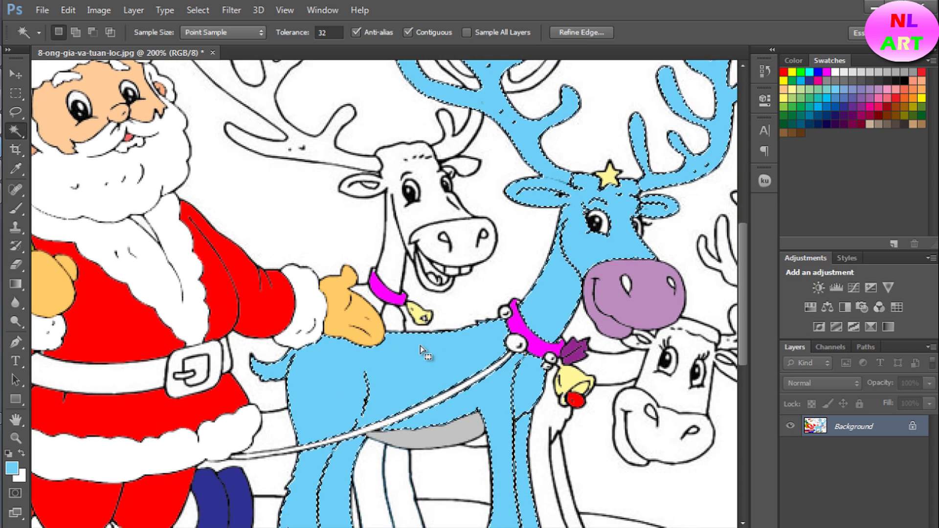
{"action": "key", "text": "ctrl+d"}
{"action": "left_click", "coordinate": [397, 323], "text": "shift"}
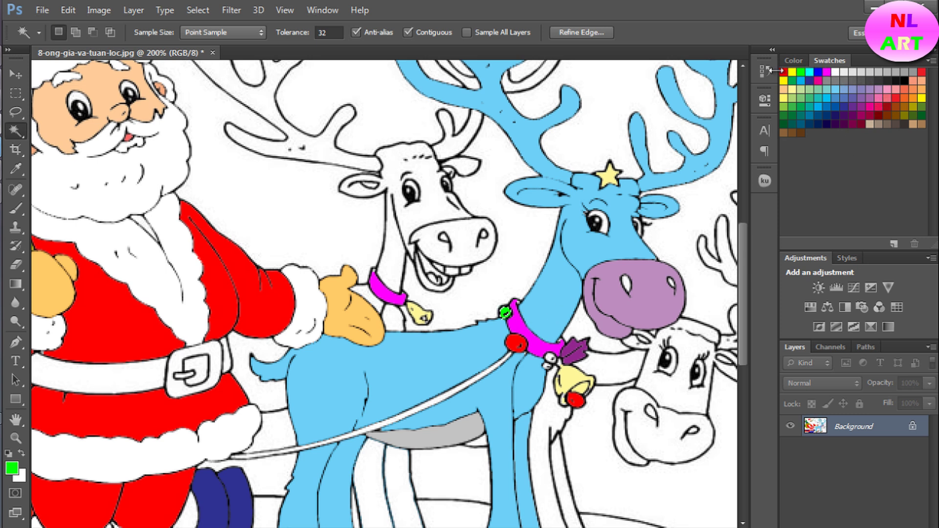
At 300% zoom, select the small ball beside the blue reindeer's bell, then return to 200%
{"action": "key", "text": "ctrl+plus"}
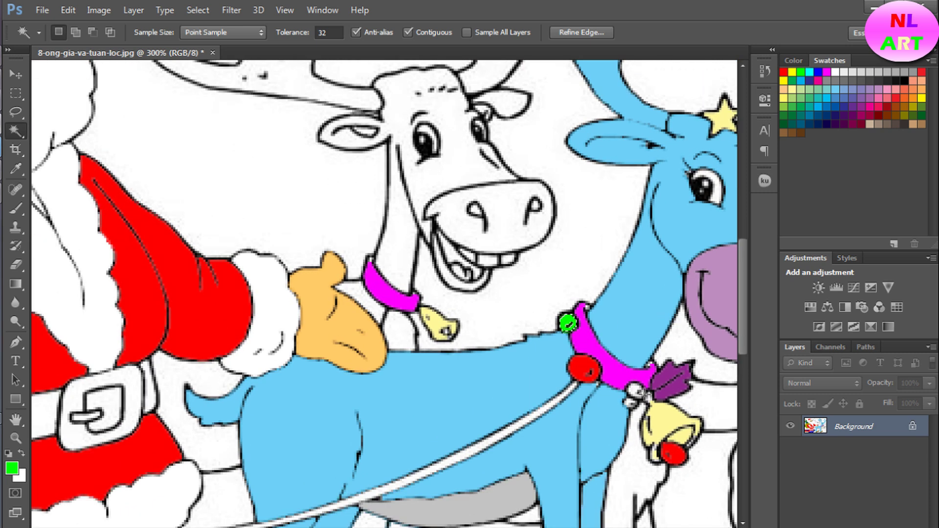
{"action": "scroll", "coordinate": [648, 387], "scroll_direction": "down", "scroll_amount": 3}
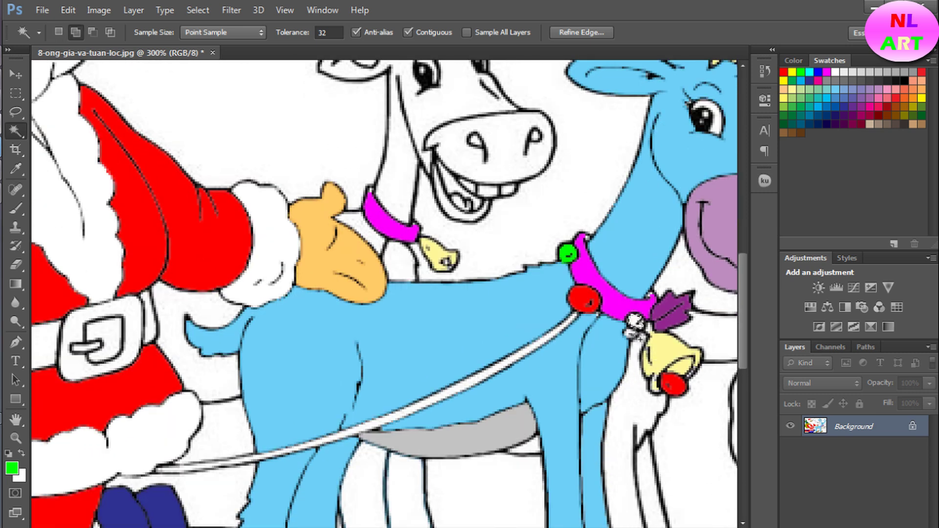
{"action": "left_click", "coordinate": [634, 322], "text": "shift"}
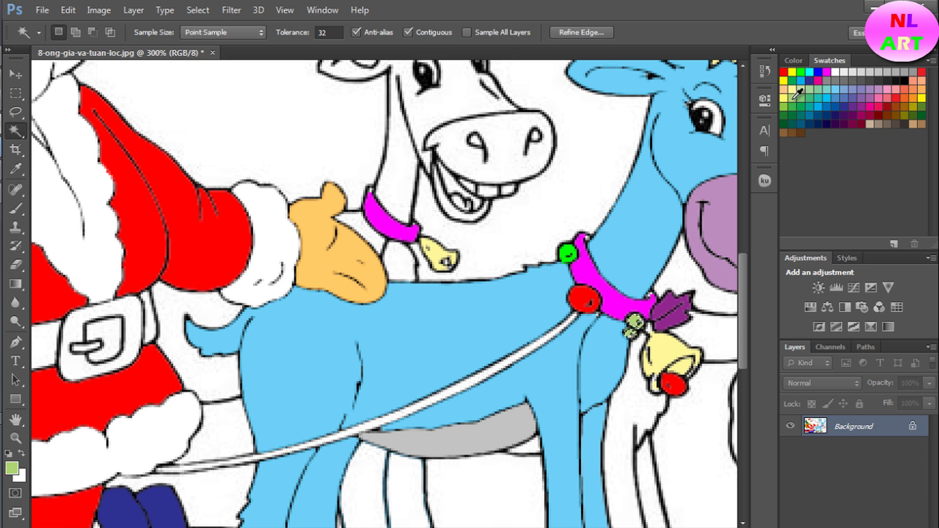
{"action": "key", "text": "ctrl+minus"}
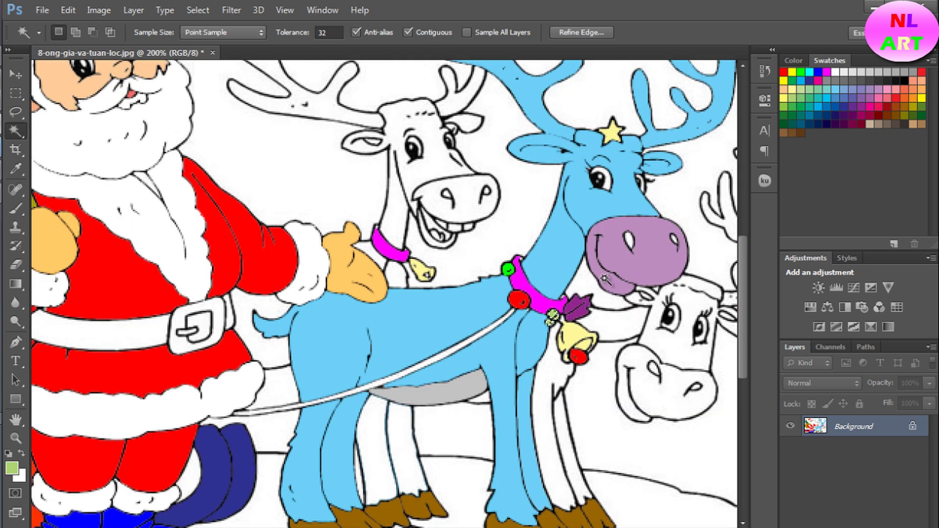
Fill the white reindeer's nose and mouth pink, deselect, then select its head
{"action": "left_click", "coordinate": [470, 209]}
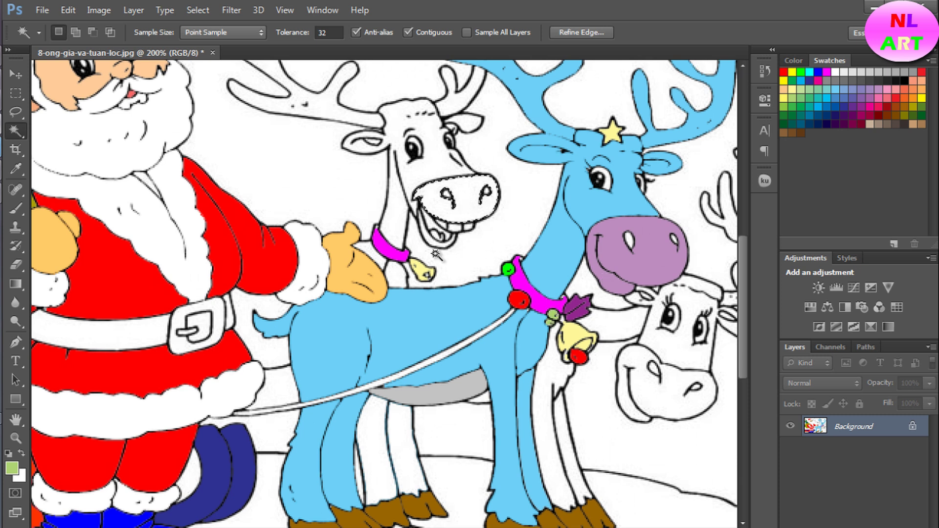
{"action": "key", "text": "shift"}
{"action": "left_click", "coordinate": [886, 91]}
{"action": "key", "text": "alt+BackSpace"}
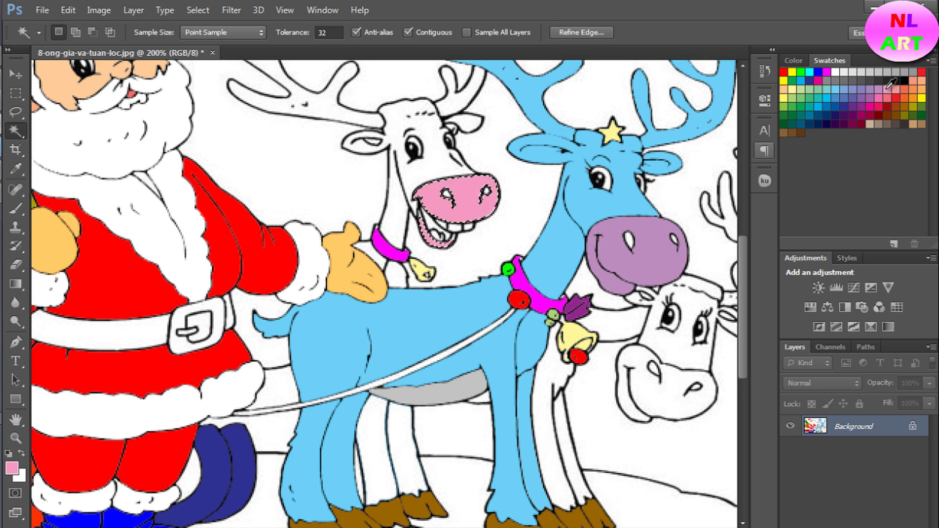
{"action": "scroll", "coordinate": [477, 200], "scroll_direction": "up", "scroll_amount": 3}
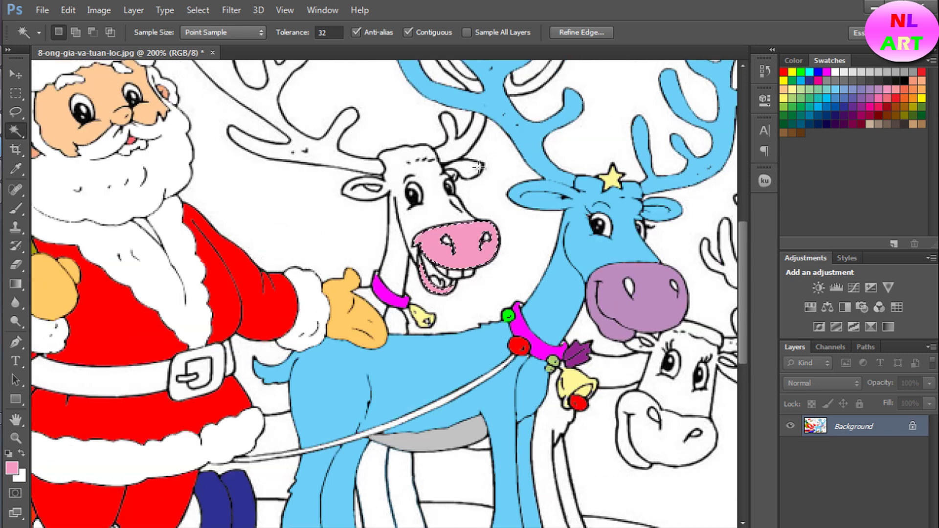
{"action": "scroll", "coordinate": [478, 201], "scroll_direction": "up", "scroll_amount": 2}
{"action": "key", "text": "ctrl+d"}
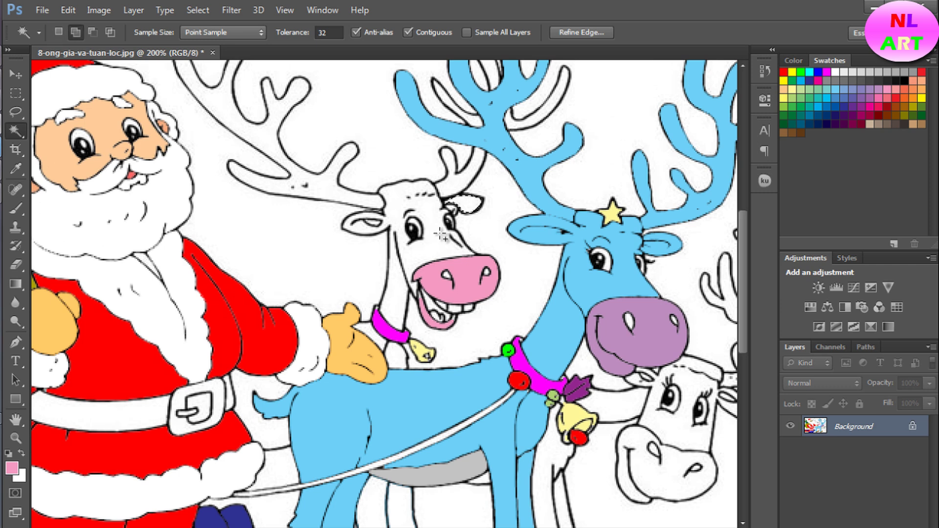
{"action": "left_click", "coordinate": [384, 238], "text": "shift"}
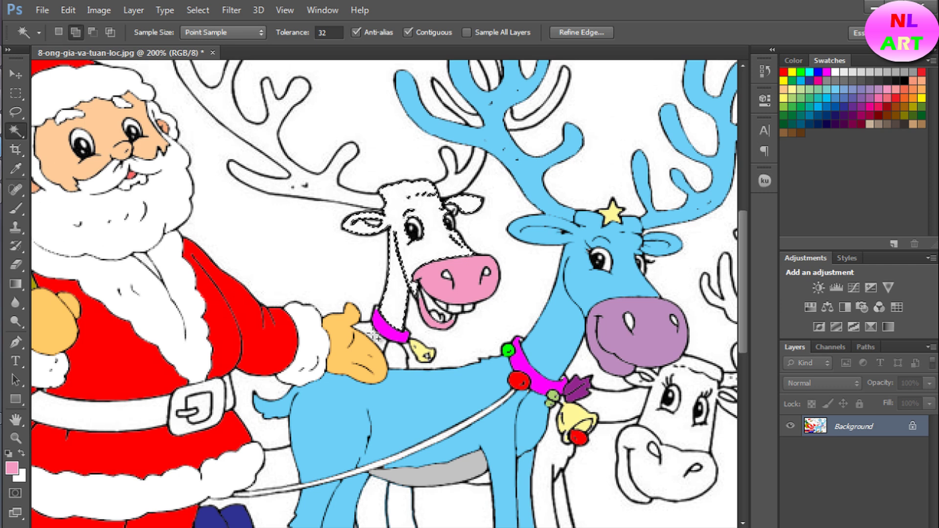
Add the white reindeer's antler to the head selection
{"action": "scroll", "coordinate": [391, 377], "scroll_direction": "down", "scroll_amount": 2}
{"action": "scroll", "coordinate": [389, 377], "scroll_direction": "down", "scroll_amount": 1}
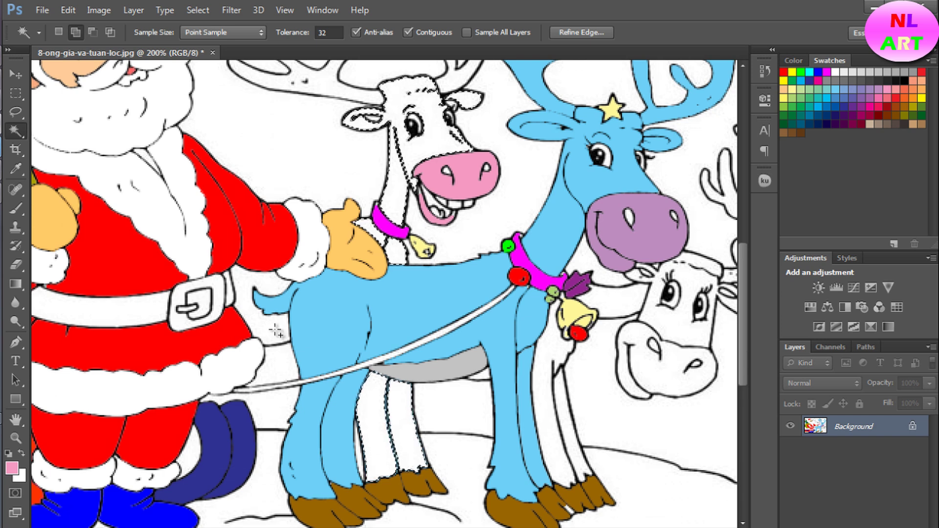
{"action": "scroll", "coordinate": [439, 293], "scroll_direction": "up", "scroll_amount": 2}
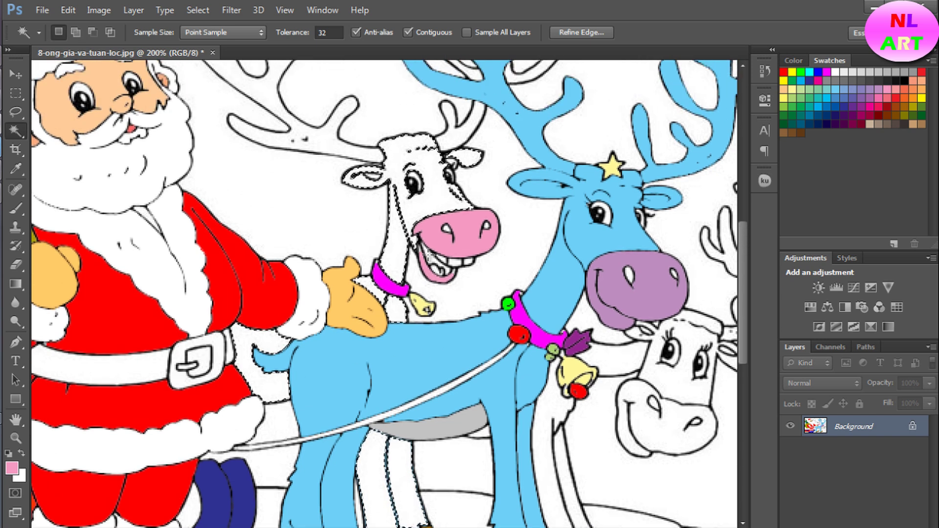
{"action": "scroll", "coordinate": [445, 286], "scroll_direction": "up", "scroll_amount": 2}
{"action": "scroll", "coordinate": [452, 277], "scroll_direction": "up", "scroll_amount": 2}
{"action": "left_click", "coordinate": [453, 276], "text": "shift"}
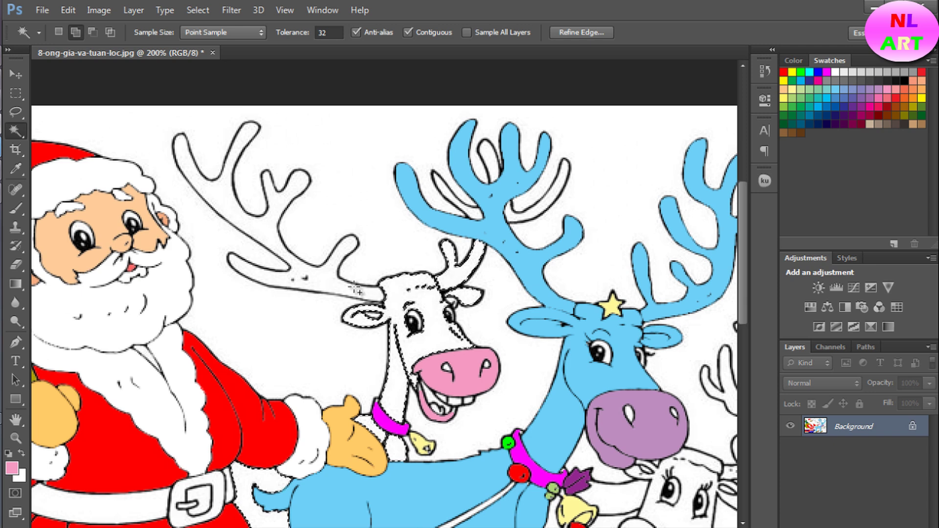
{"action": "scroll", "coordinate": [367, 293], "scroll_direction": "down", "scroll_amount": 2}
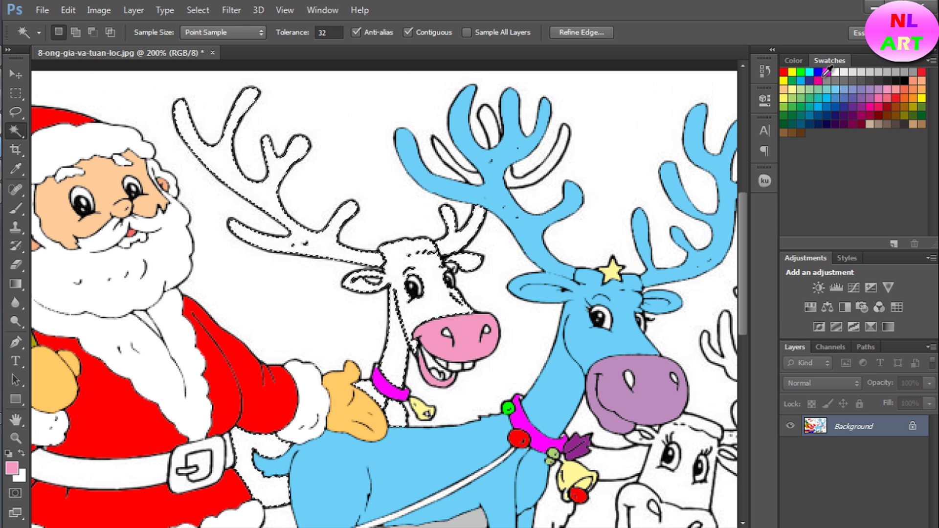
Set the foreground colour to a muted mauve-pink (cc6699)
{"action": "left_click", "coordinate": [12, 468]}
{"action": "left_click", "coordinate": [571, 172]}
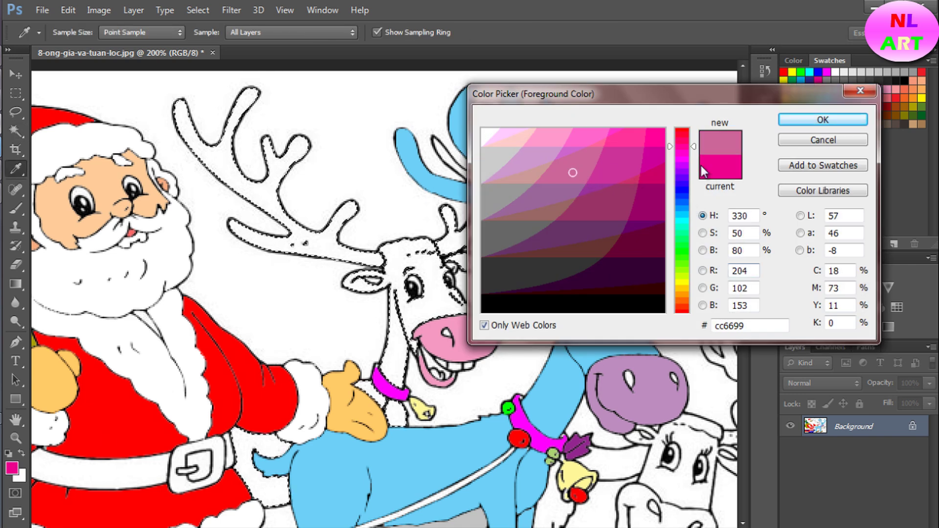
{"action": "left_click", "coordinate": [796, 121]}
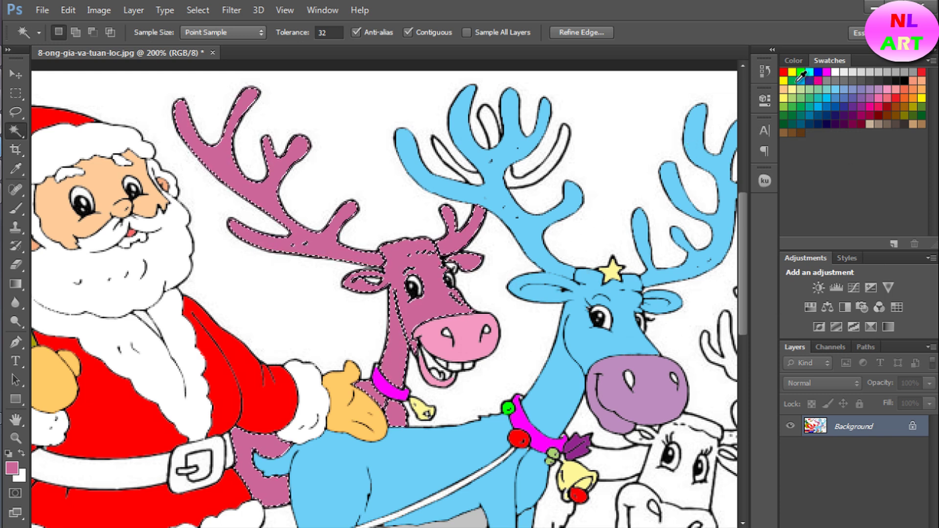
Refill the selected left reindeer with a lighter green instead of pink
{"action": "left_click", "coordinate": [13, 469]}
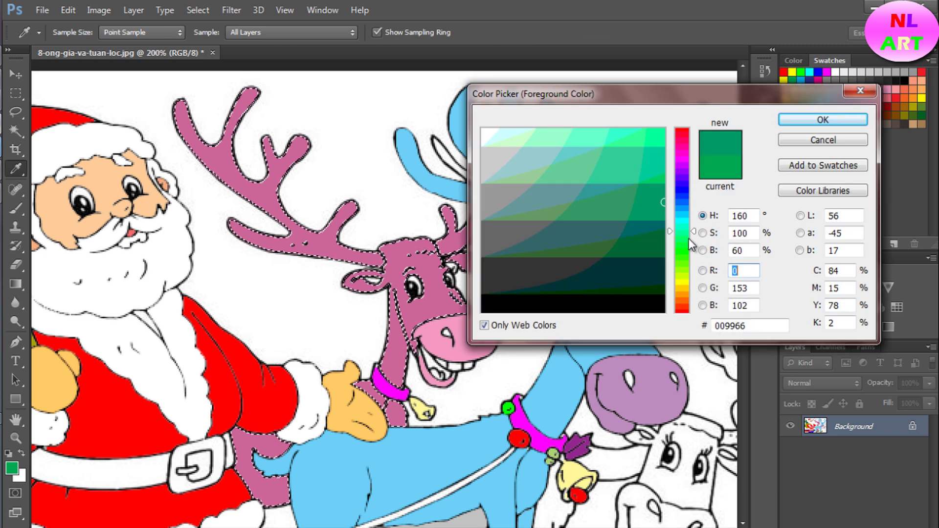
{"action": "left_click", "coordinate": [628, 169]}
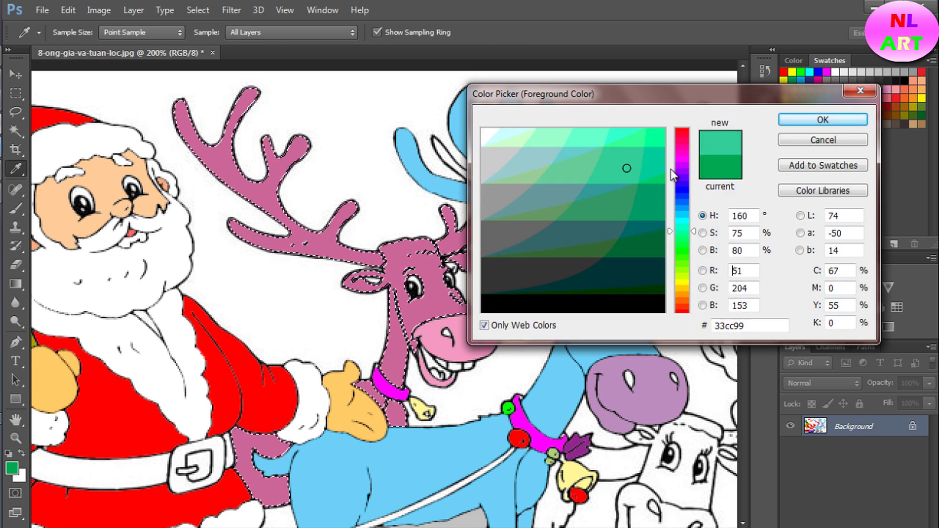
{"action": "left_click", "coordinate": [803, 117]}
{"action": "key", "text": "alt+BackSpace"}
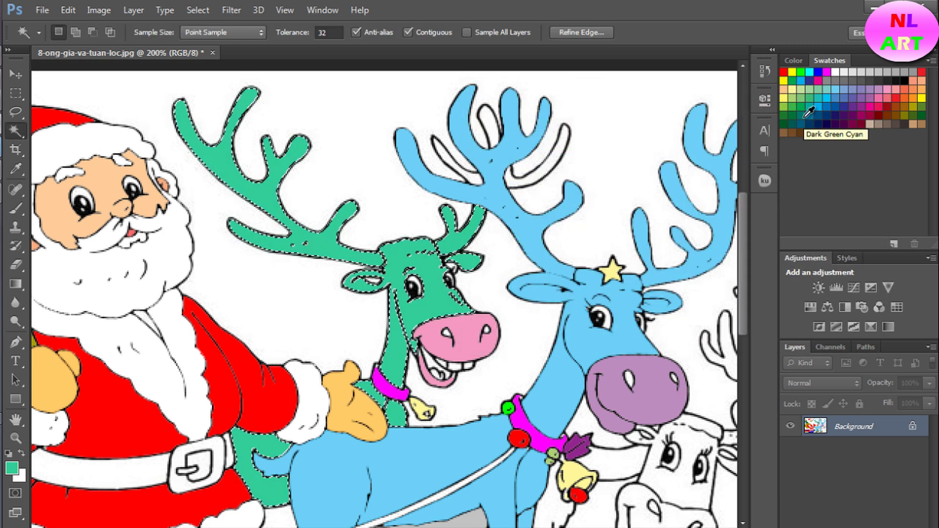
Deselect, then select the inside of the reindeer's mouth and the white area between the reindeer
{"action": "scroll", "coordinate": [509, 310], "scroll_direction": "down", "scroll_amount": 2}
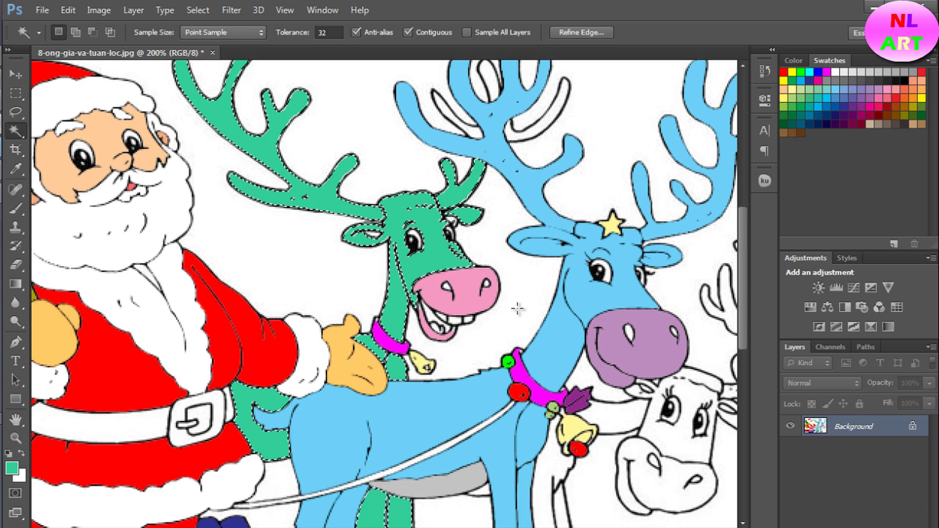
{"action": "key", "text": "ctrl+d"}
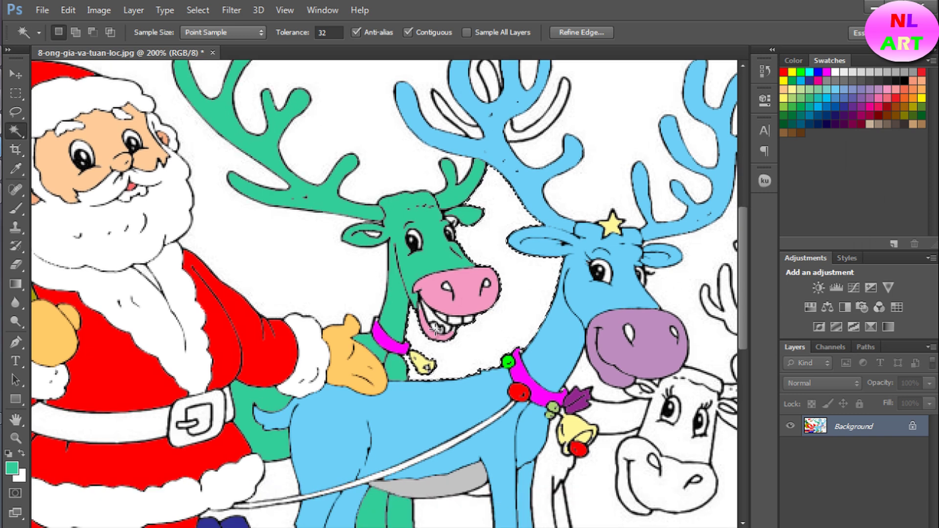
{"action": "left_click", "coordinate": [440, 332]}
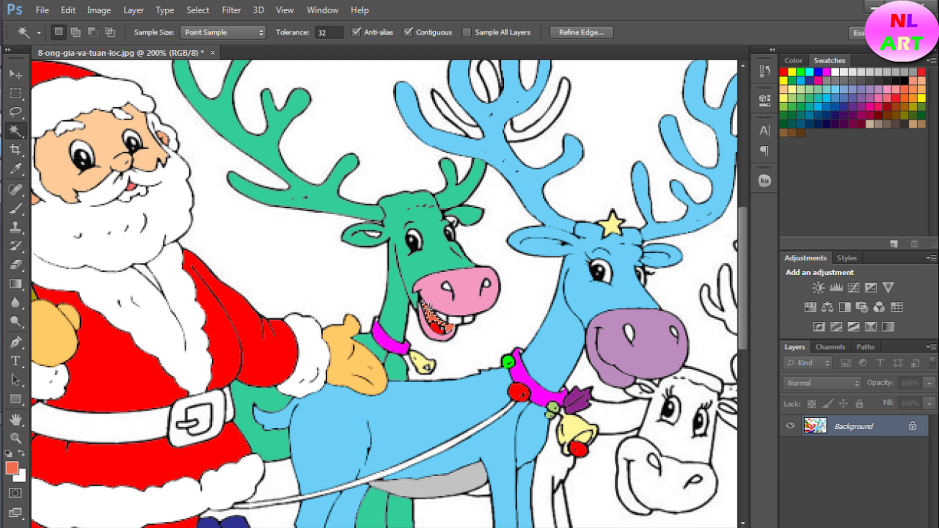
{"action": "left_click", "coordinate": [511, 310]}
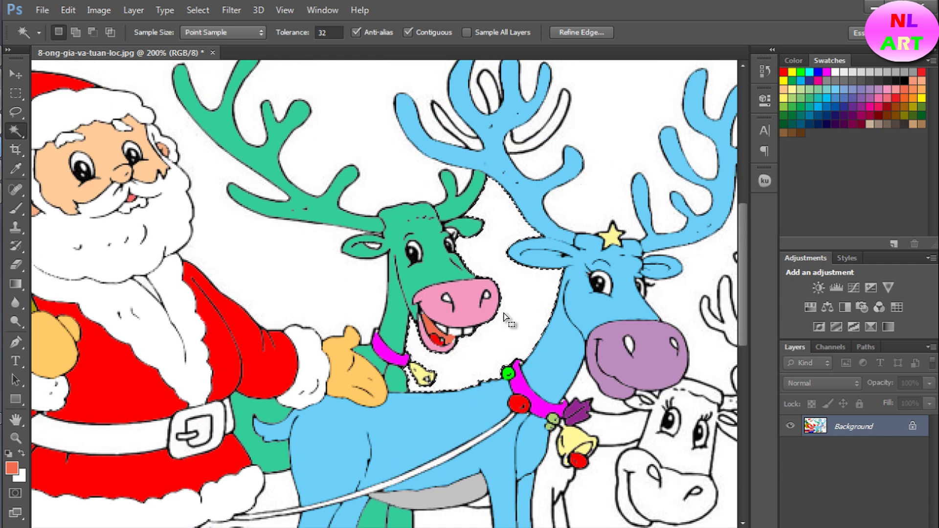
Fill the right reindeer's muzzle with tan brown
{"action": "scroll", "coordinate": [517, 287], "scroll_direction": "up", "scroll_amount": 3}
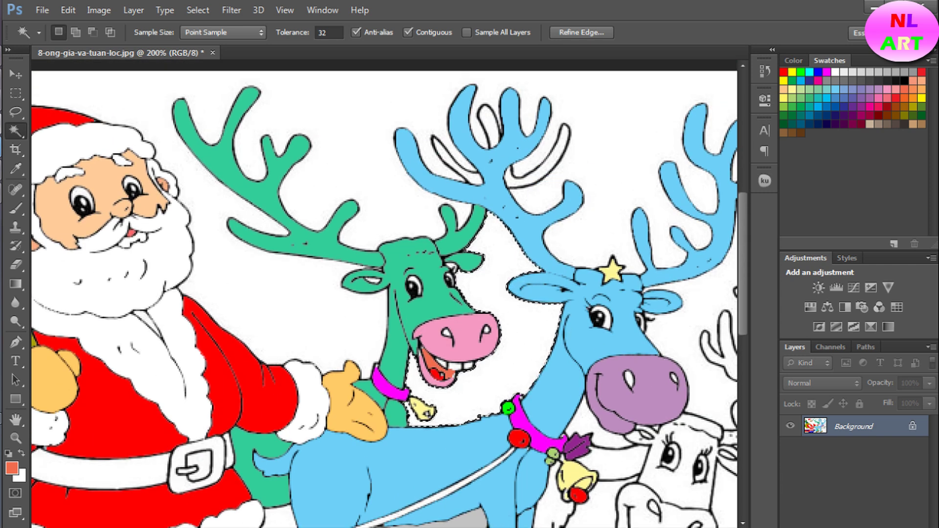
{"action": "scroll", "coordinate": [544, 418], "scroll_direction": "right", "scroll_amount": 5}
{"action": "scroll", "coordinate": [544, 419], "scroll_direction": "down", "scroll_amount": 5}
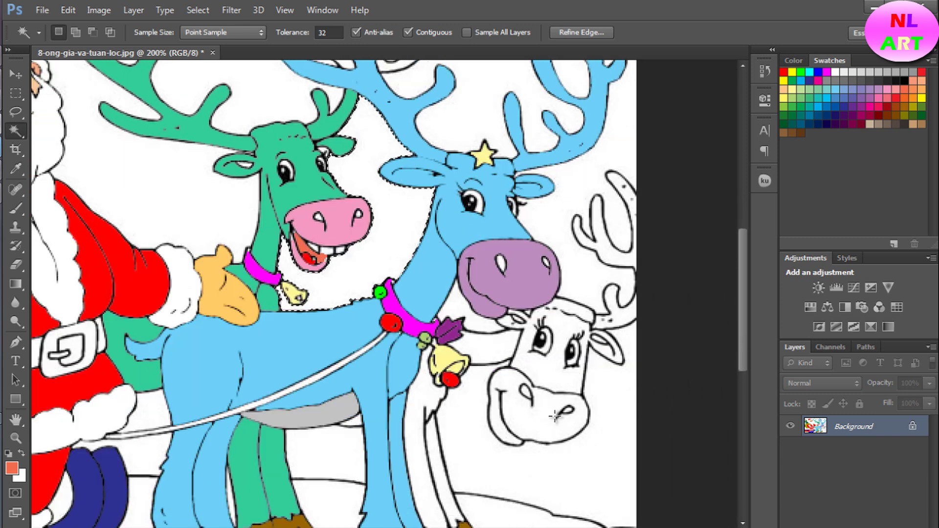
{"action": "left_click", "coordinate": [544, 418]}
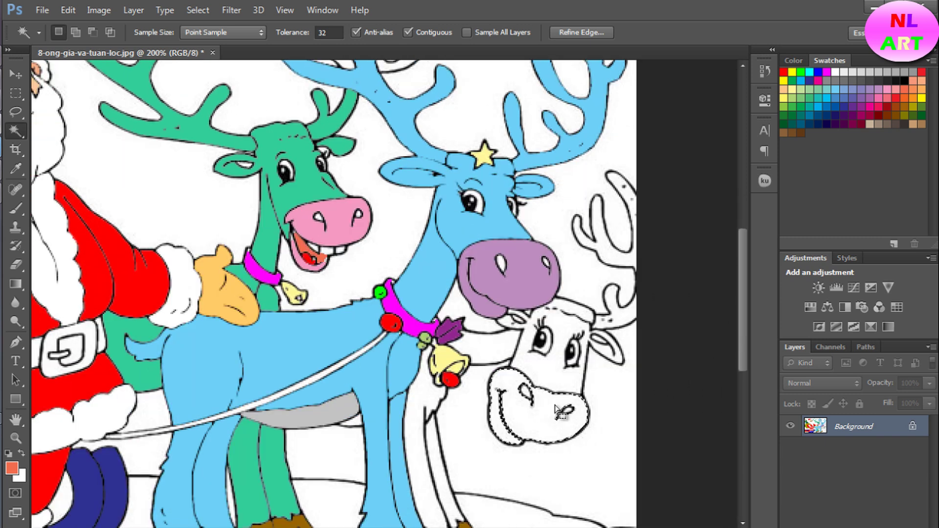
{"action": "left_click", "coordinate": [918, 124]}
{"action": "key", "text": "alt+BackSpace"}
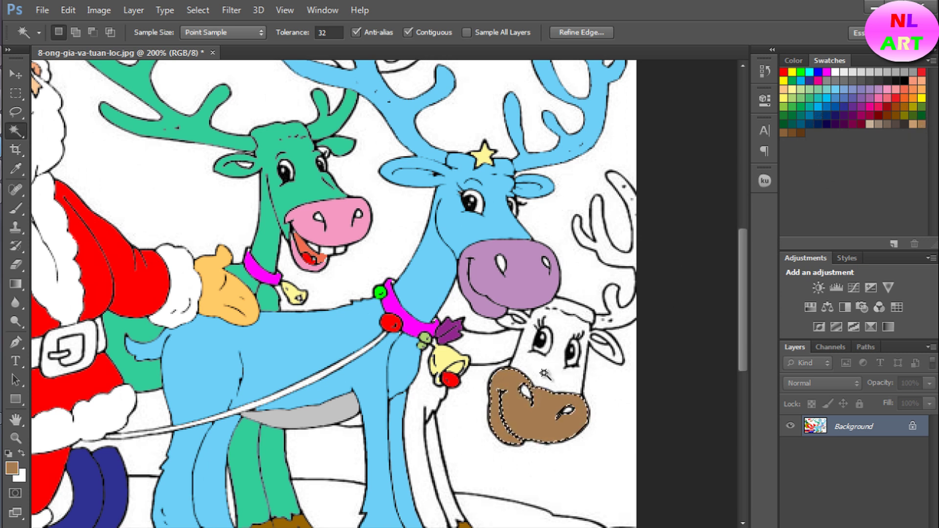
Select the right reindeer's face, both antlers and body together
{"action": "left_click", "coordinate": [551, 355]}
{"action": "left_click", "coordinate": [615, 312], "text": "shift"}
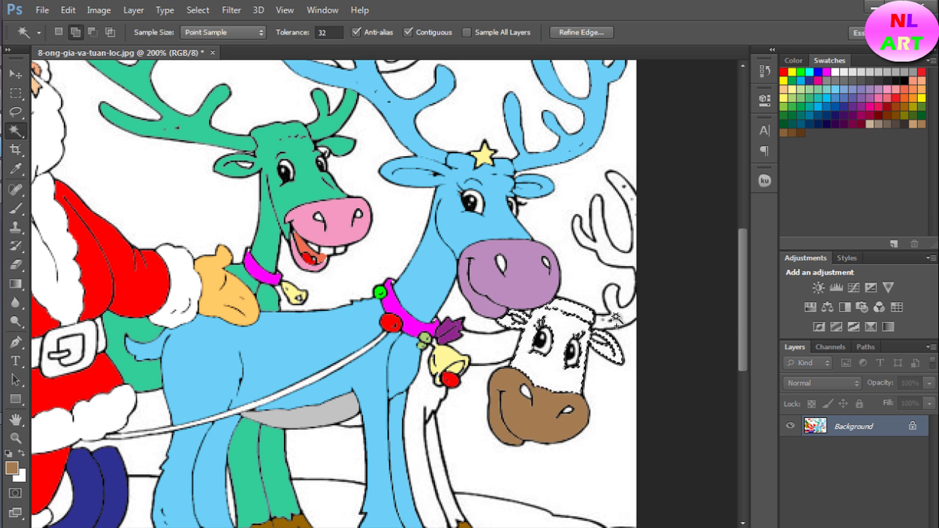
{"action": "left_click", "coordinate": [611, 257]}
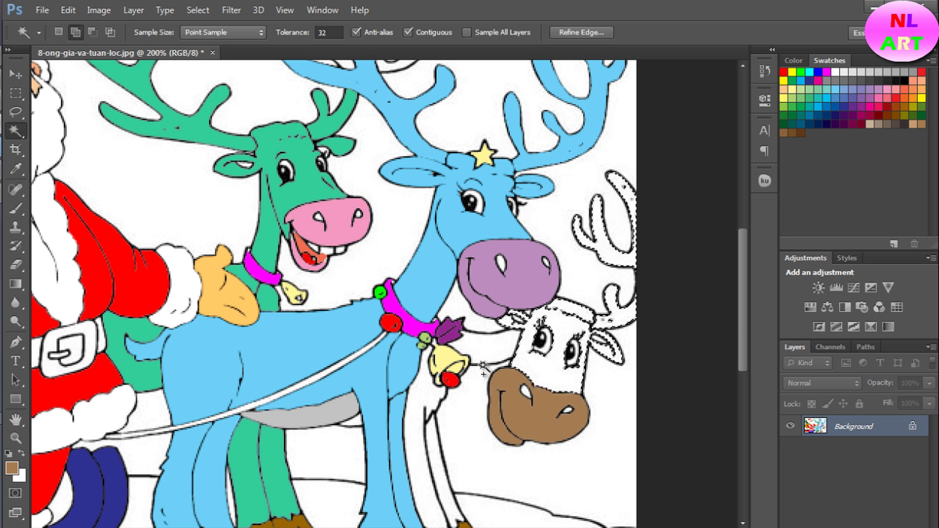
{"action": "left_click", "coordinate": [444, 399]}
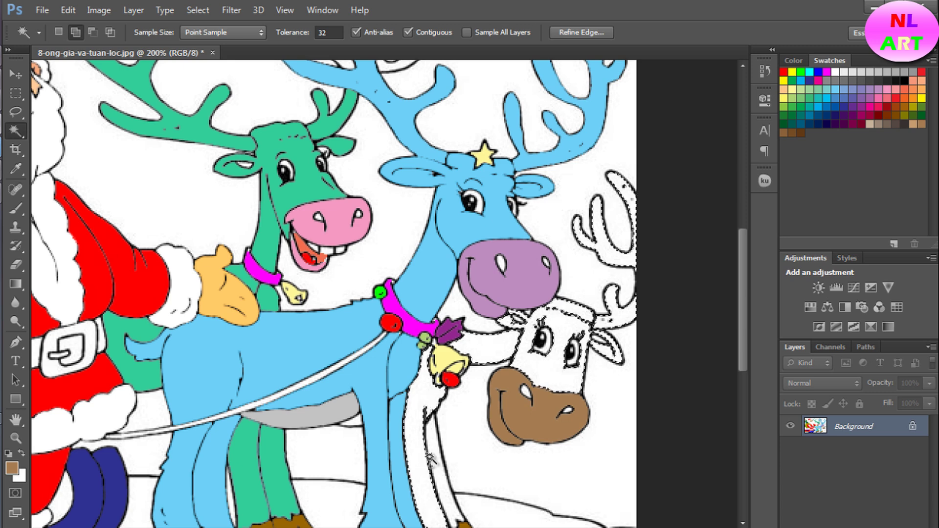
{"action": "scroll", "coordinate": [445, 401], "scroll_direction": "down", "scroll_amount": 2}
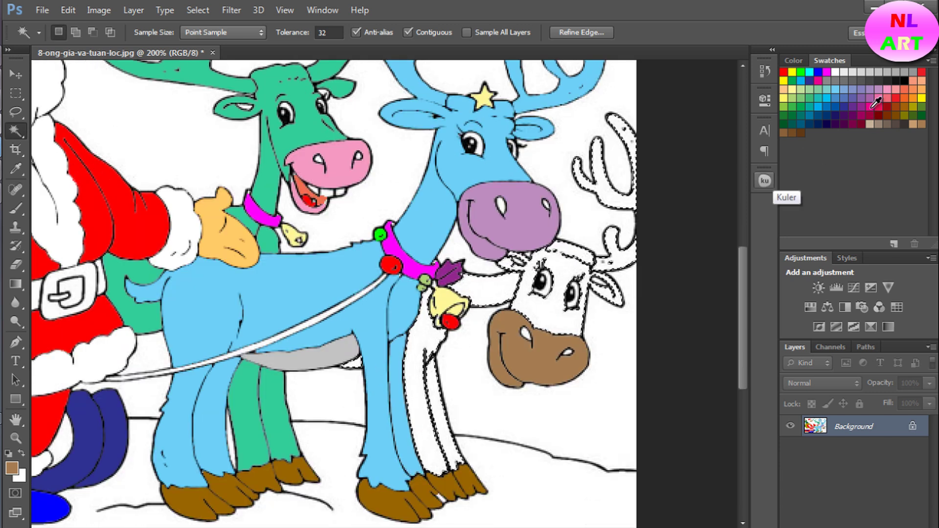
Fill the selected right-hand reindeer with magenta, then zoom out to the whole picture
{"action": "left_click", "coordinate": [826, 72]}
{"action": "key", "text": "alt+BackSpace"}
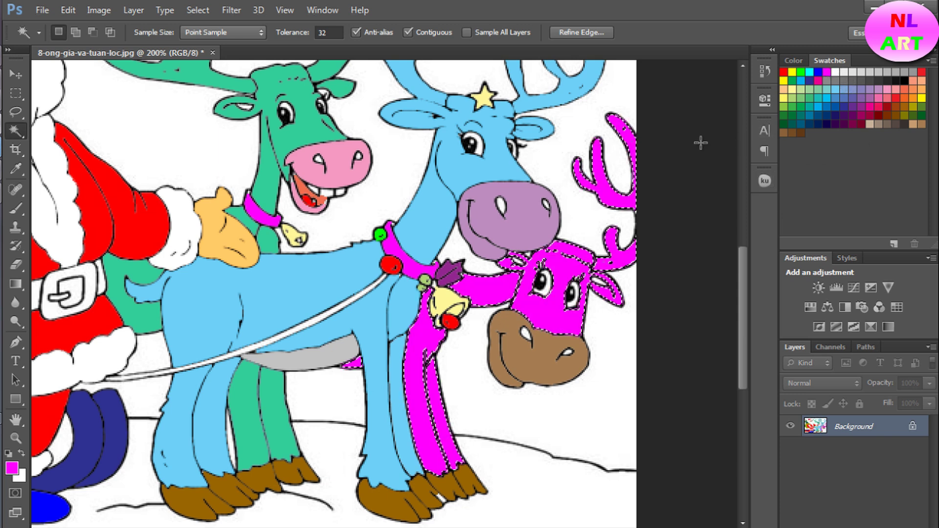
{"action": "scroll", "coordinate": [510, 324], "scroll_direction": "up", "scroll_amount": 3}
{"action": "scroll", "coordinate": [510, 324], "scroll_direction": "up", "scroll_amount": 3}
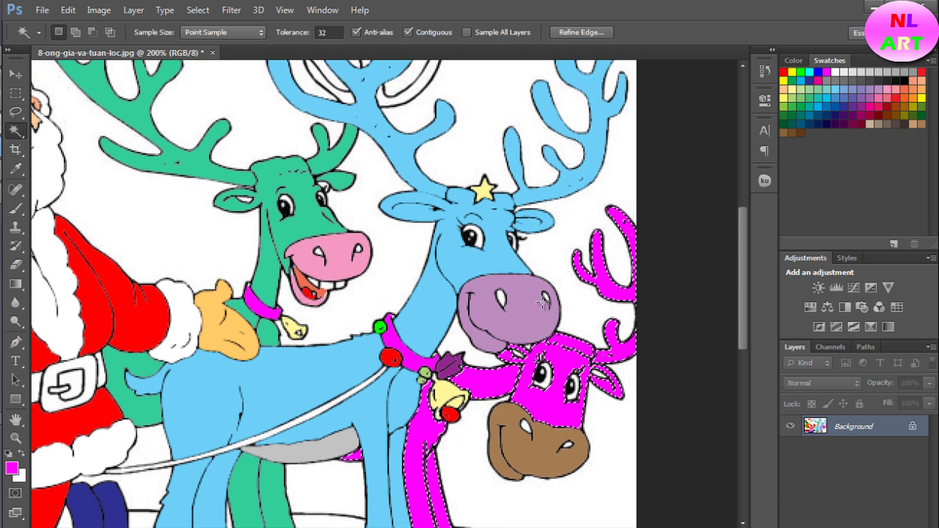
{"action": "scroll", "coordinate": [510, 324], "scroll_direction": "up", "scroll_amount": 3}
{"action": "scroll", "coordinate": [551, 523], "scroll_direction": "left", "scroll_amount": 2}
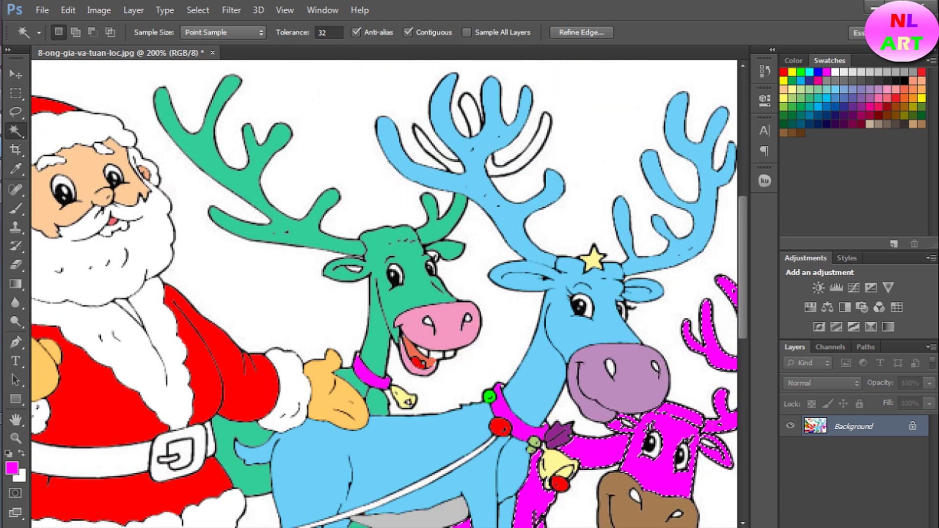
{"action": "scroll", "coordinate": [538, 524], "scroll_direction": "left", "scroll_amount": 3}
{"action": "scroll", "coordinate": [504, 526], "scroll_direction": "right", "scroll_amount": 2}
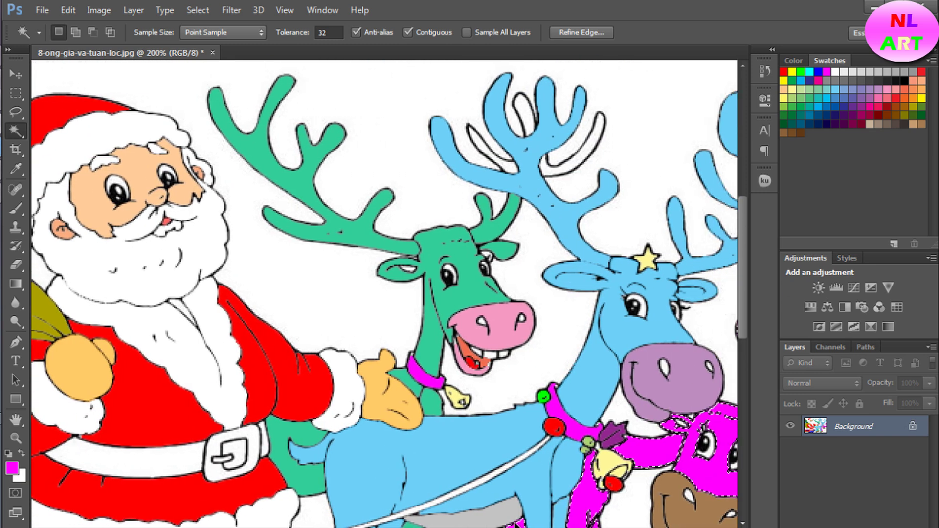
{"action": "key", "text": "ctrl+minus"}
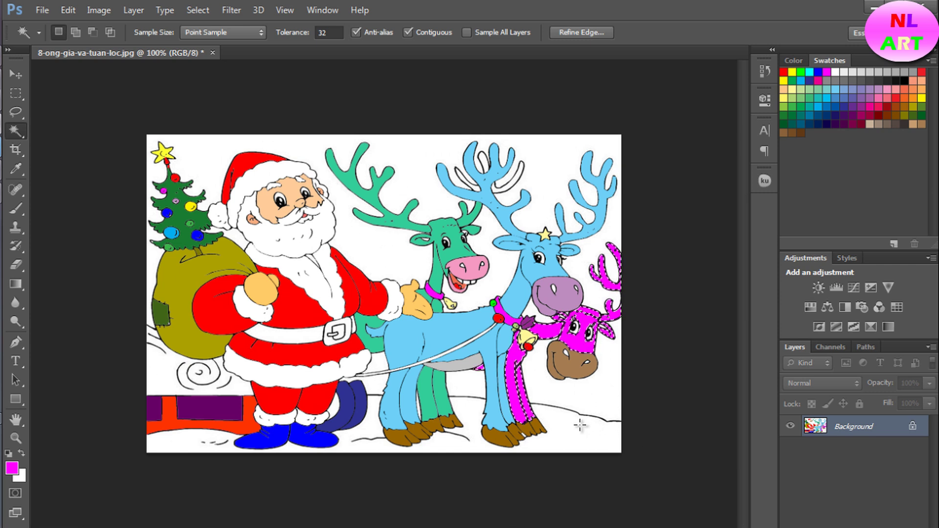
Fill the snowy ground with 10% Gray
{"action": "left_click", "coordinate": [471, 418]}
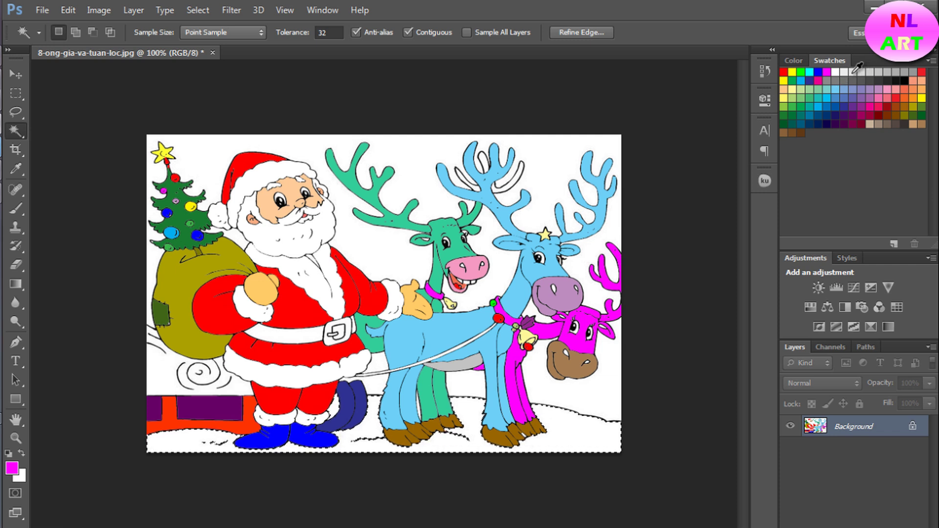
{"action": "left_click", "coordinate": [845, 72]}
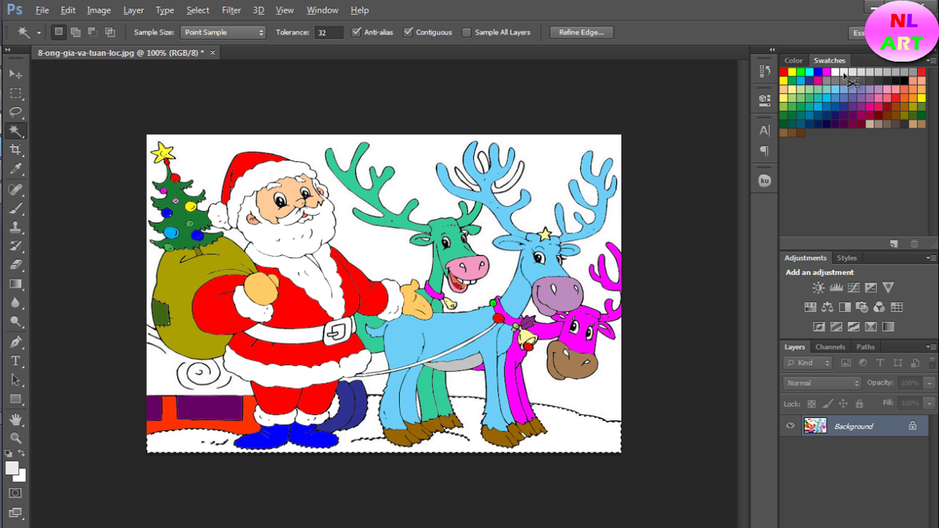
{"action": "key", "text": "alt+BackSpace"}
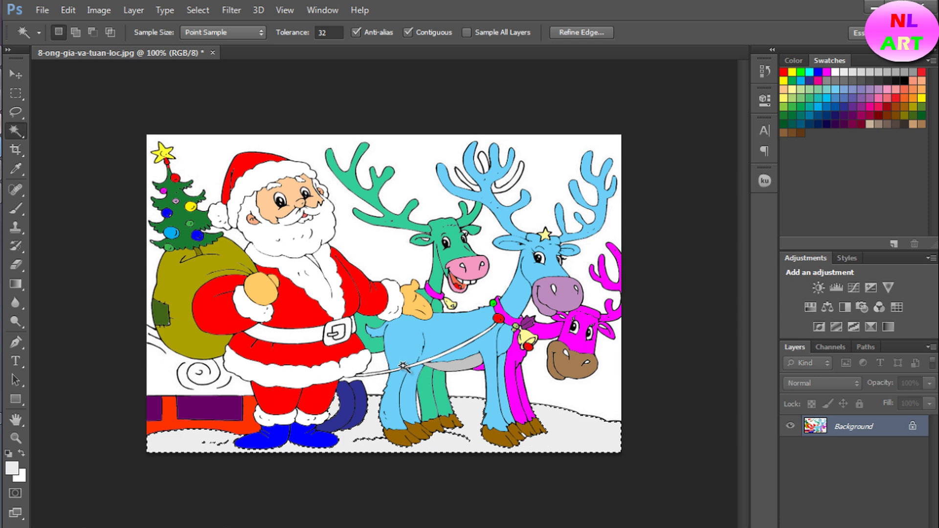
Select the white sky around the characters and snow swirls, and choose light blue
{"action": "left_click", "coordinate": [384, 262]}
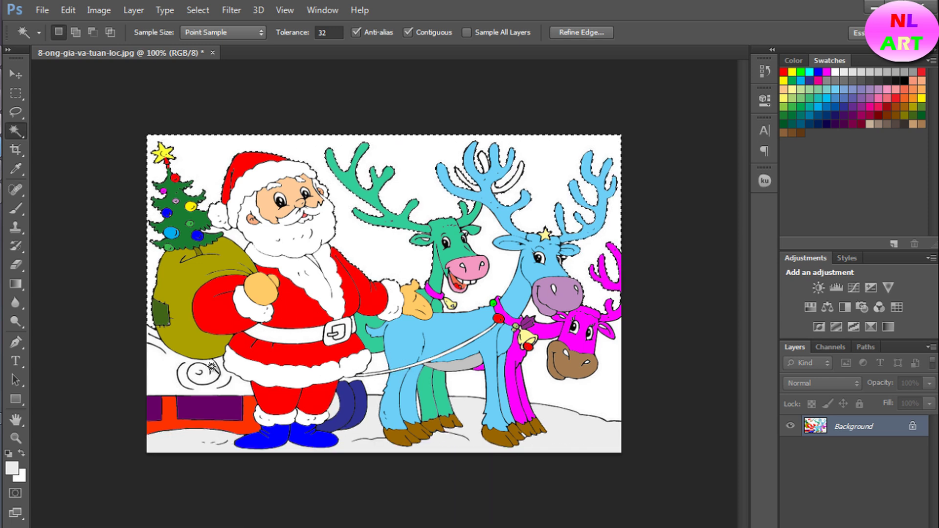
{"action": "left_click", "coordinate": [189, 371], "text": "shift"}
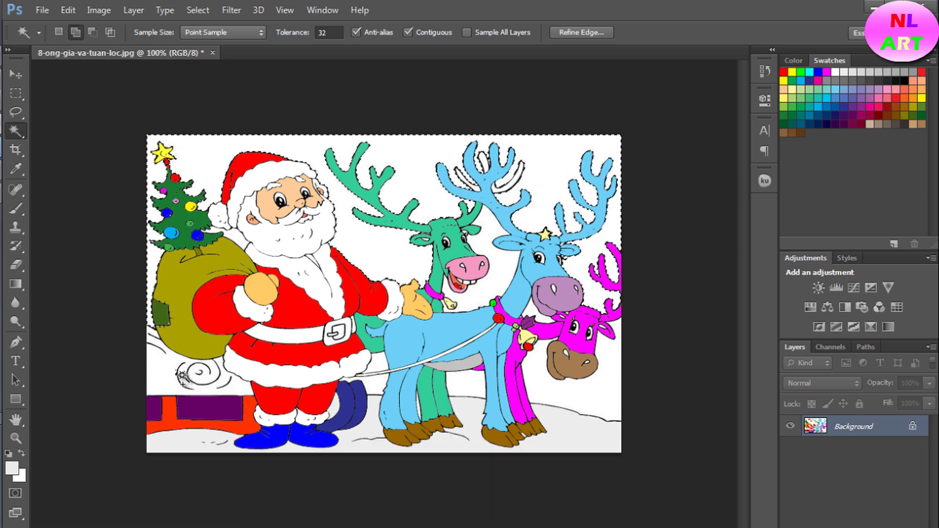
{"action": "left_click", "coordinate": [217, 377], "text": "shift"}
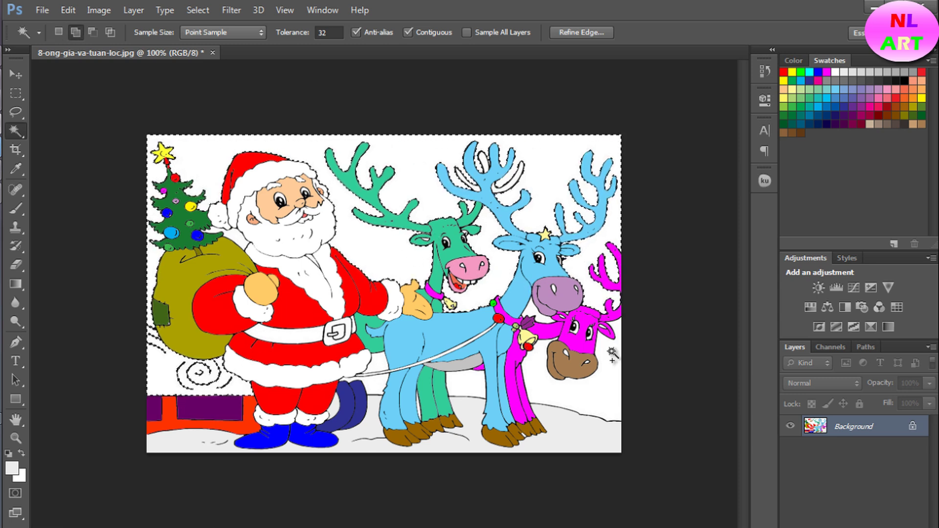
{"action": "left_click", "coordinate": [615, 374], "text": "shift"}
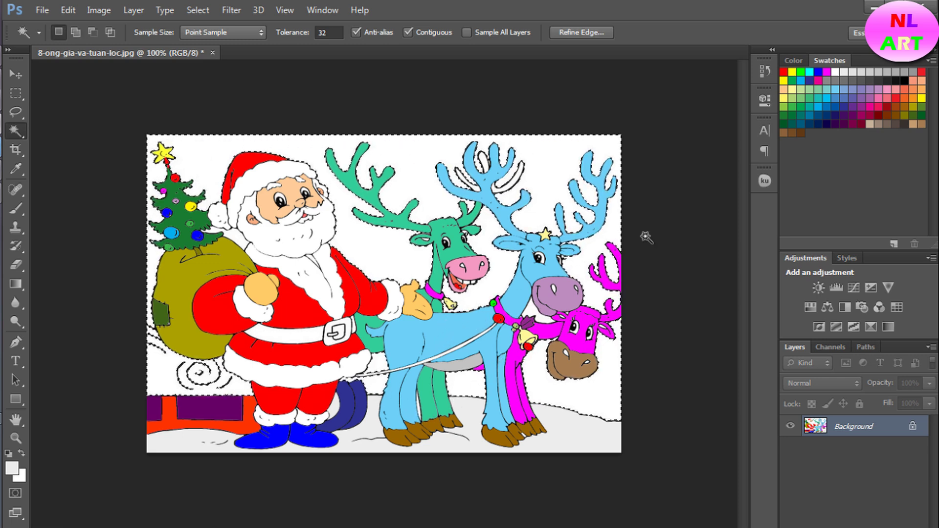
{"action": "left_click", "coordinate": [835, 88]}
Fill the selected sky with pale cyan (ccffff) and deselect everything
{"action": "left_click", "coordinate": [15, 467]}
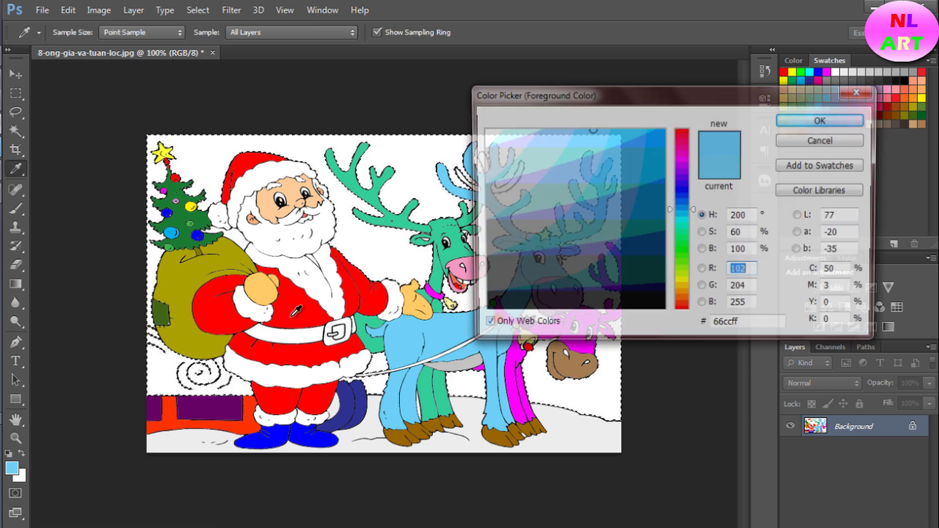
{"action": "left_click", "coordinate": [510, 132]}
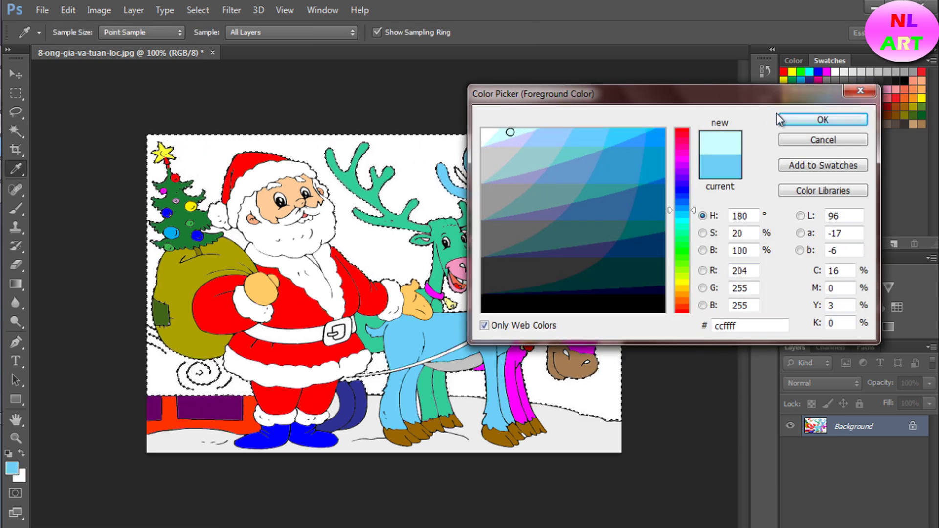
{"action": "left_click", "coordinate": [785, 119]}
{"action": "key", "text": "alt+Delete"}
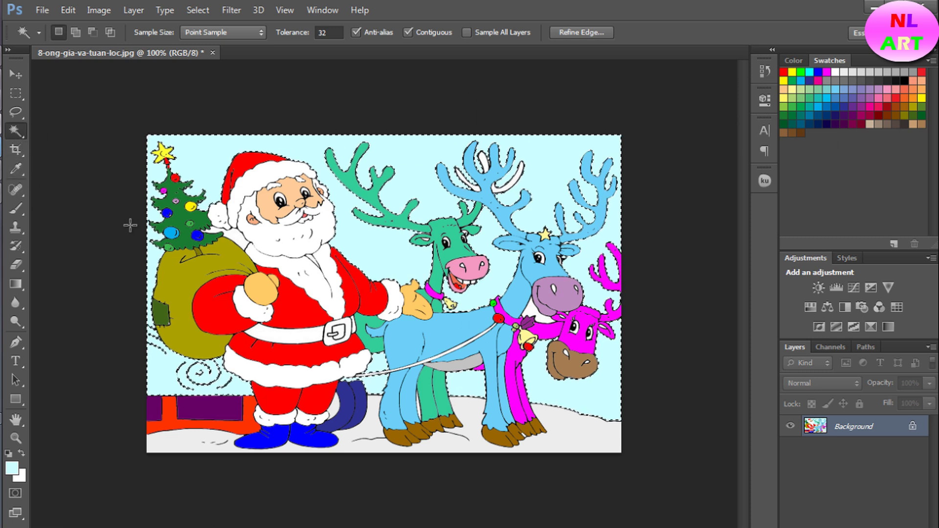
{"action": "key", "text": "ctrl+d"}
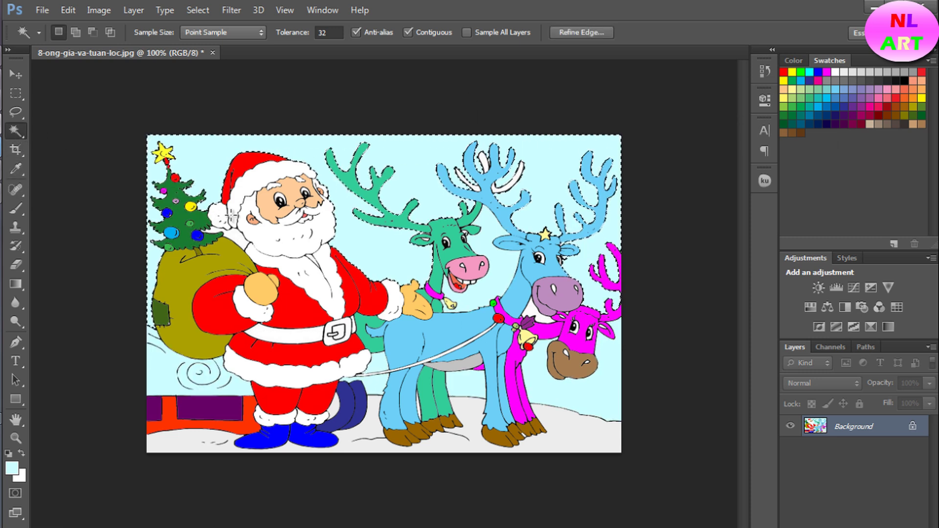
{"action": "key", "text": "ctrl+d"}
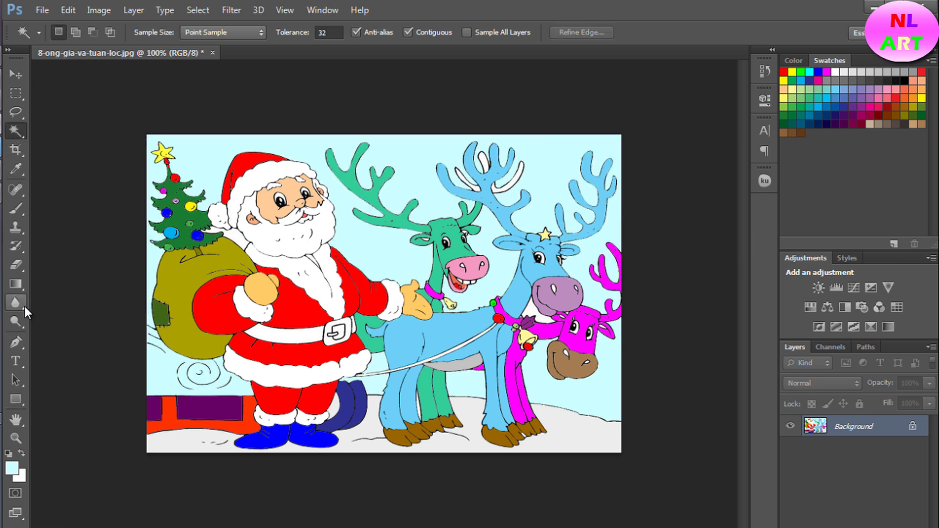
Dodge a soft glow into the sky between Santa and the reindeer, then zoom back out
{"action": "left_click", "coordinate": [19, 322]}
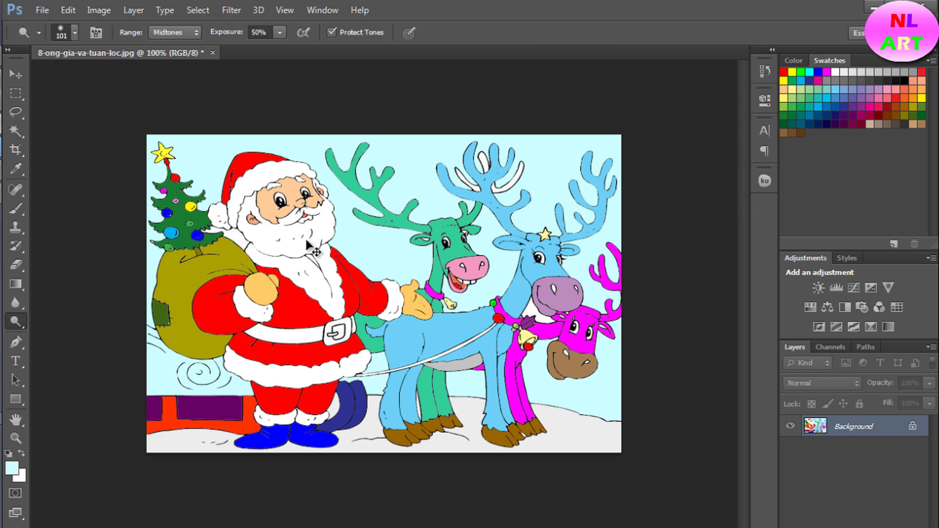
{"action": "key", "text": "ctrl+plus"}
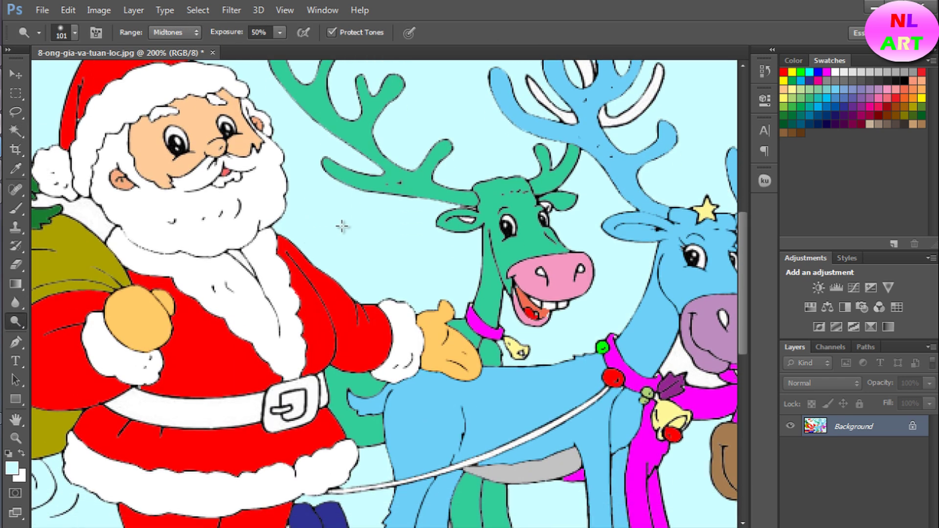
{"action": "scroll", "coordinate": [376, 248], "scroll_direction": "up", "scroll_amount": 2}
{"action": "scroll", "coordinate": [399, 207], "scroll_direction": "up", "scroll_amount": 3}
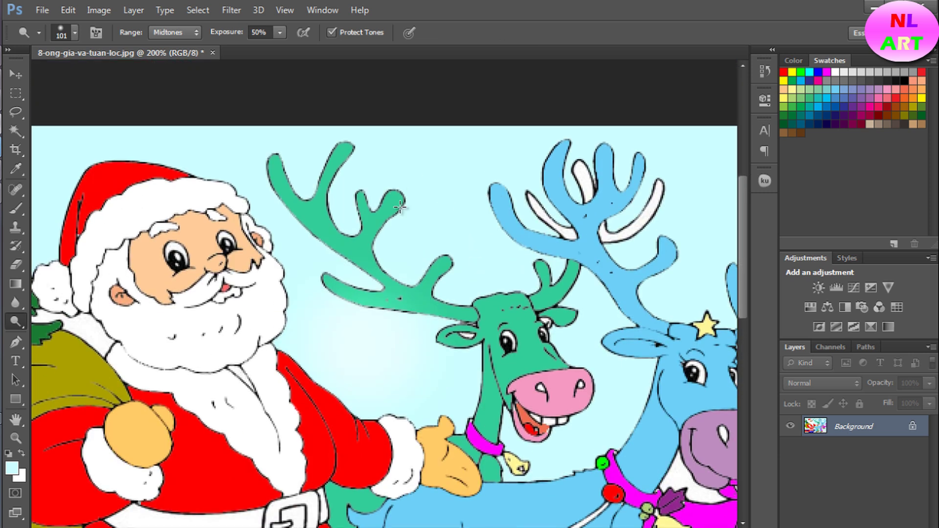
{"action": "key", "text": "ctrl+minus"}
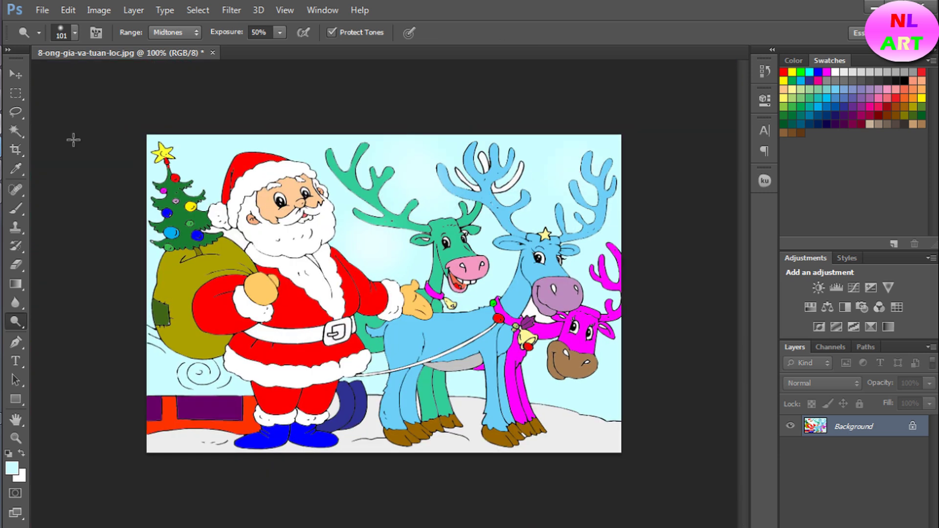
{"action": "left_click", "coordinate": [16, 131]}
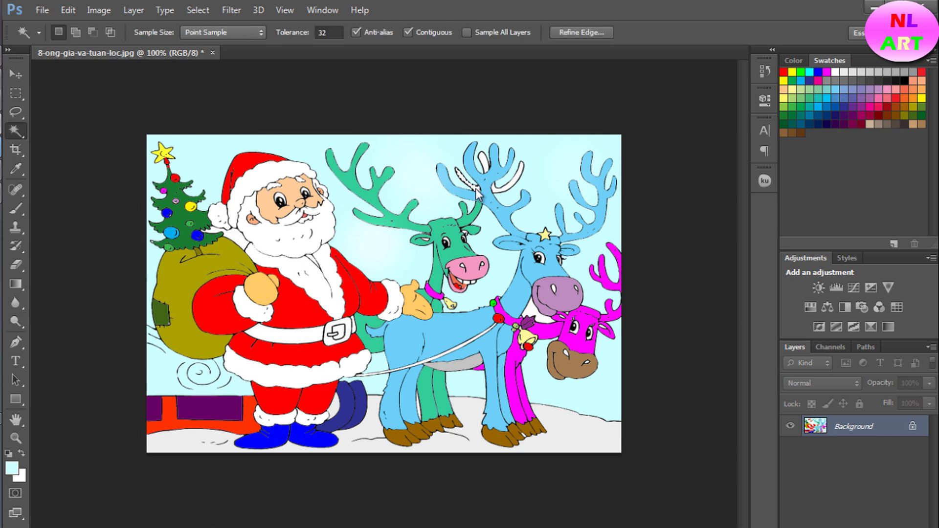
Select the green reindeer's head, legs, left antler, ear and the green patch behind Santa
{"action": "key", "text": "shift"}
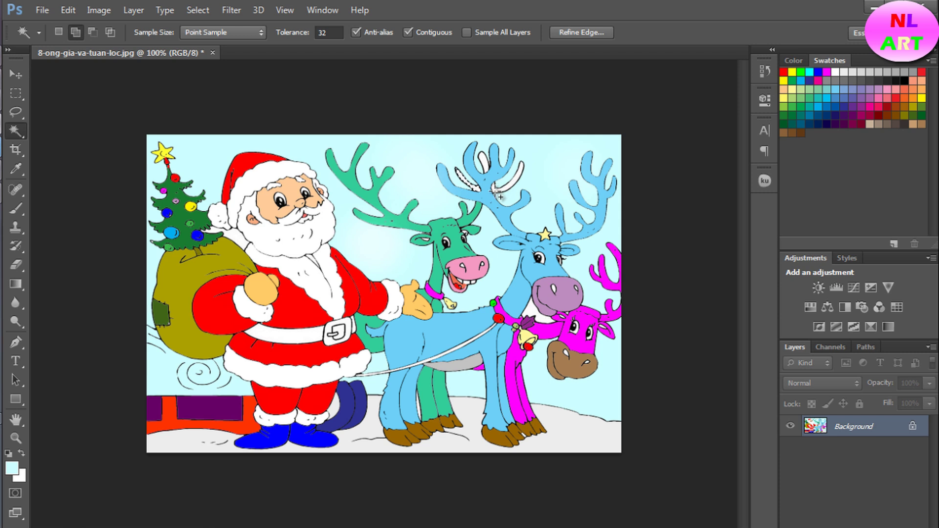
{"action": "left_click", "coordinate": [455, 243]}
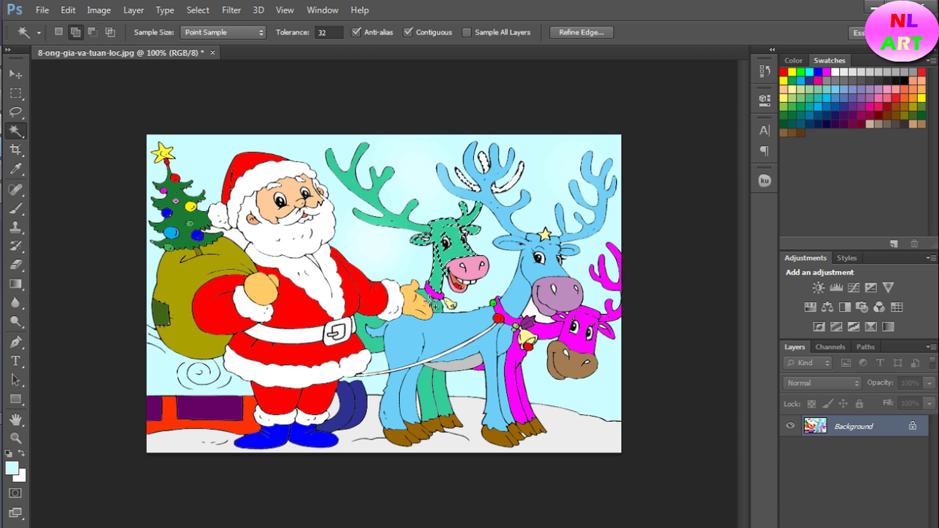
{"action": "left_click", "coordinate": [438, 396]}
{"action": "left_click", "coordinate": [376, 345]}
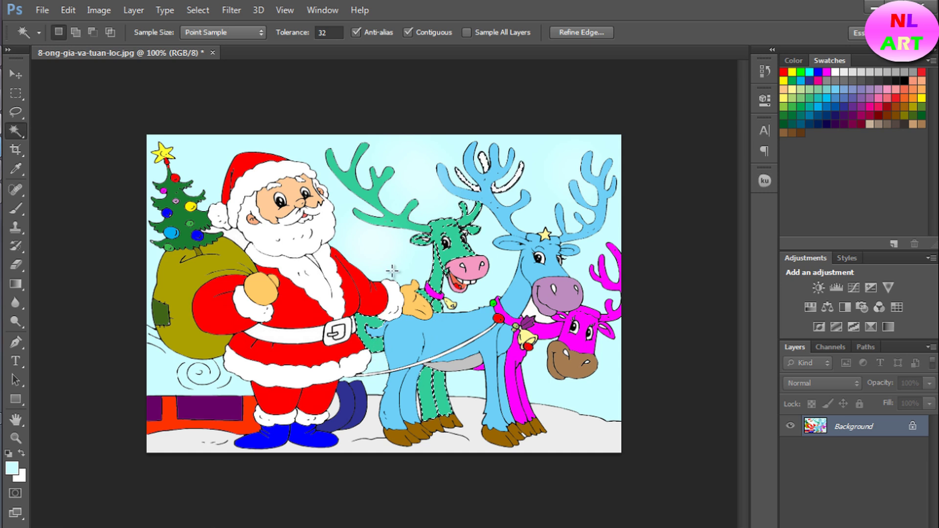
{"action": "left_click", "coordinate": [404, 222], "text": "shift"}
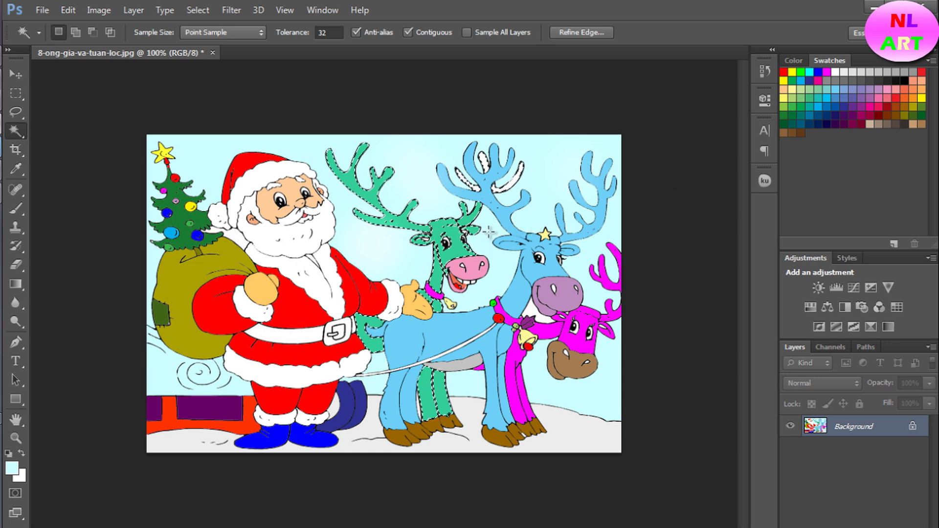
{"action": "key", "text": "ctrl+plus"}
{"action": "scroll", "coordinate": [491, 238], "scroll_direction": "up", "scroll_amount": 1}
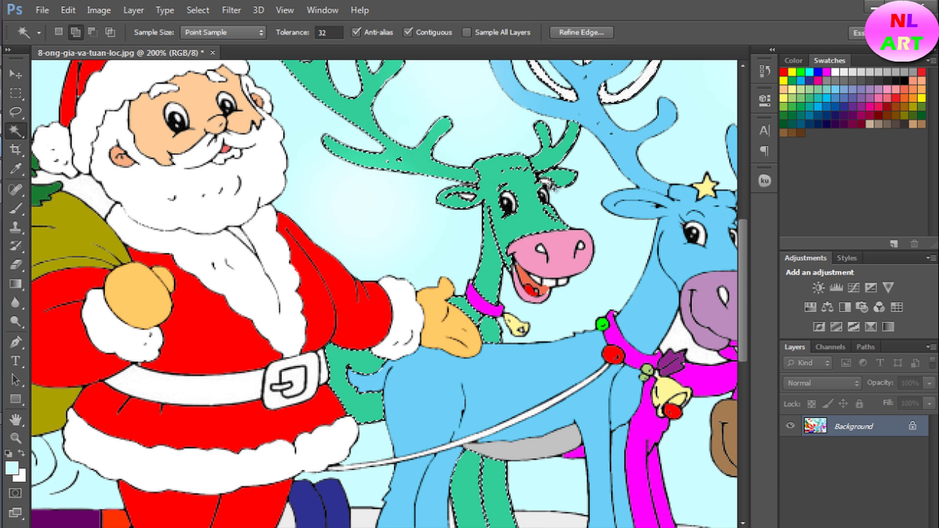
{"action": "left_click", "coordinate": [544, 185], "text": "shift"}
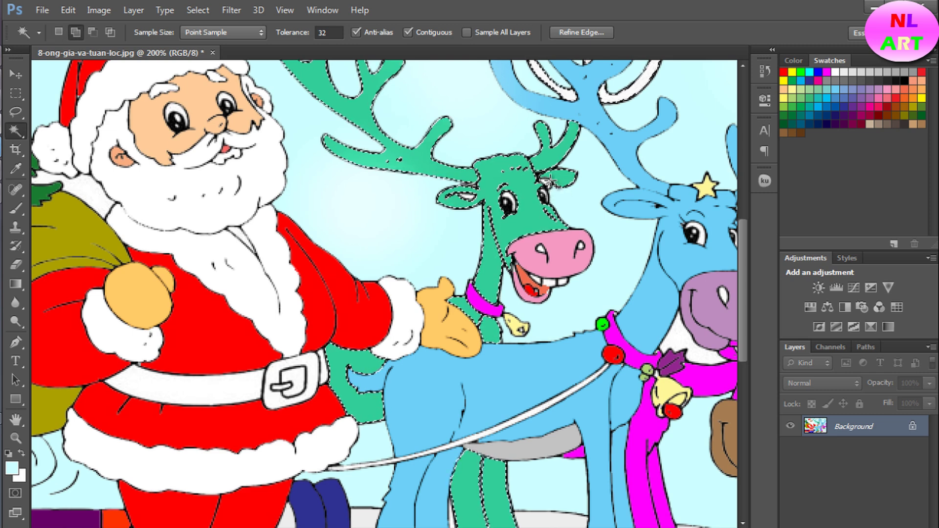
{"action": "left_click", "coordinate": [547, 183], "text": "shift"}
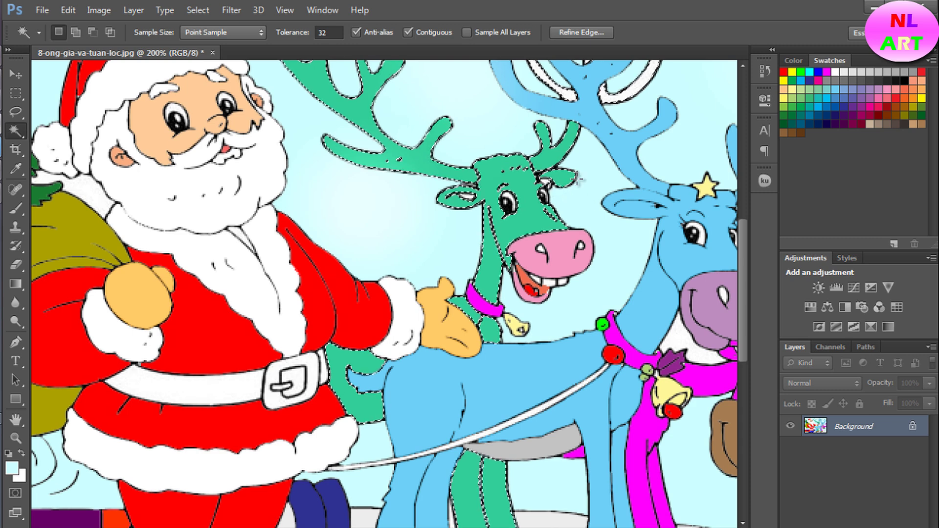
{"action": "scroll", "coordinate": [547, 182], "scroll_direction": "up", "scroll_amount": 2}
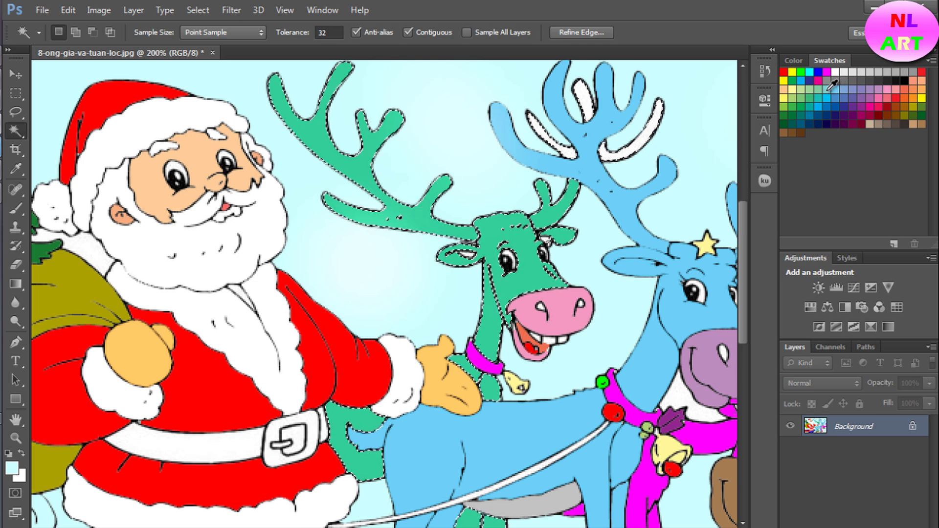
Fill the selected reindeer parts with a darker teal, then zoom out and deselect
{"action": "left_click", "coordinate": [818, 96]}
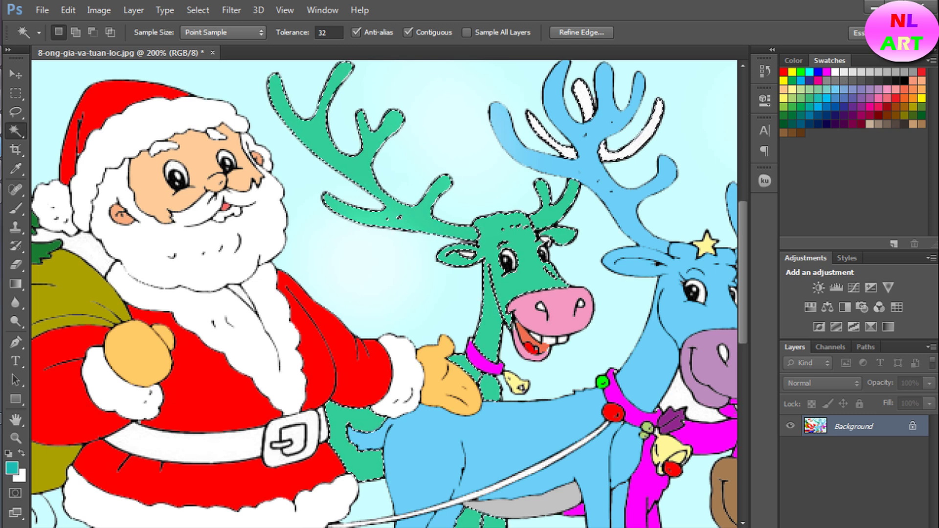
{"action": "left_click", "coordinate": [12, 468]}
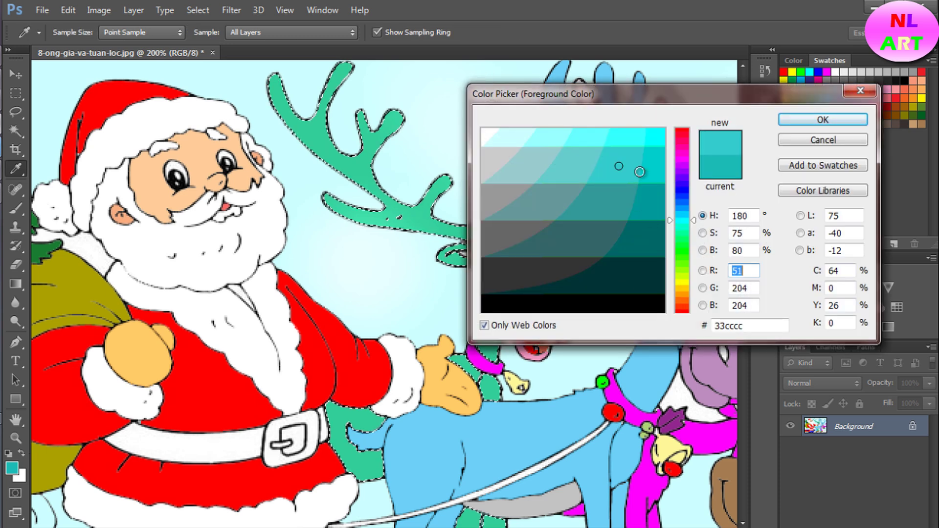
{"action": "left_click", "coordinate": [643, 191]}
{"action": "left_click", "coordinate": [809, 122]}
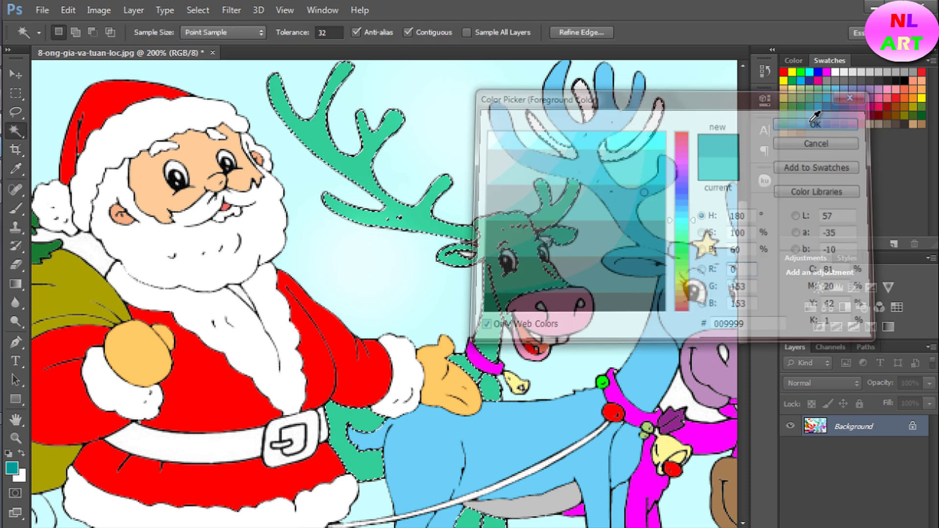
{"action": "key", "text": "alt+BackSpace"}
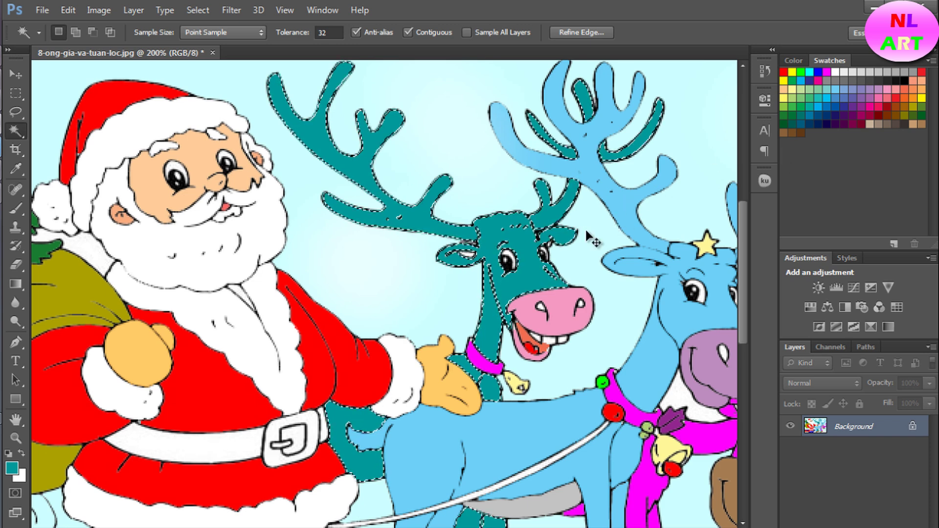
{"action": "key", "text": "ctrl+minus"}
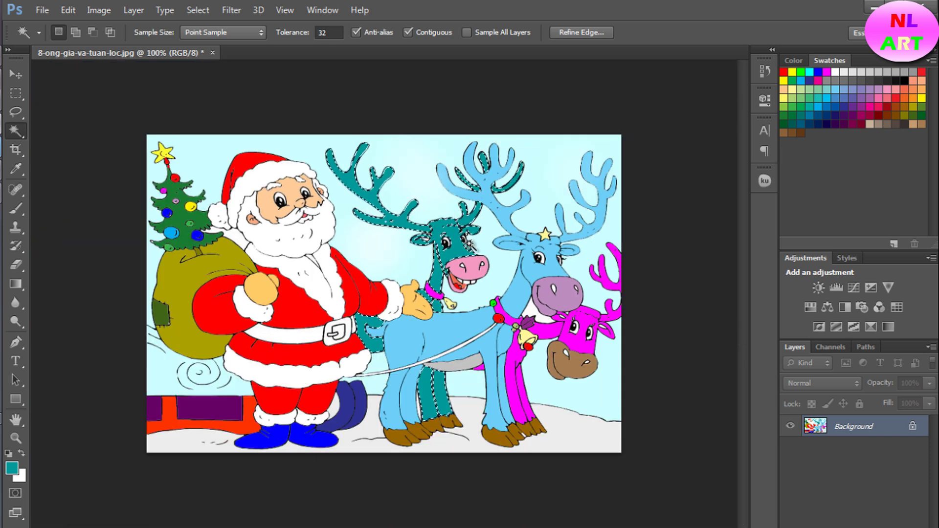
{"action": "left_click", "coordinate": [487, 250]}
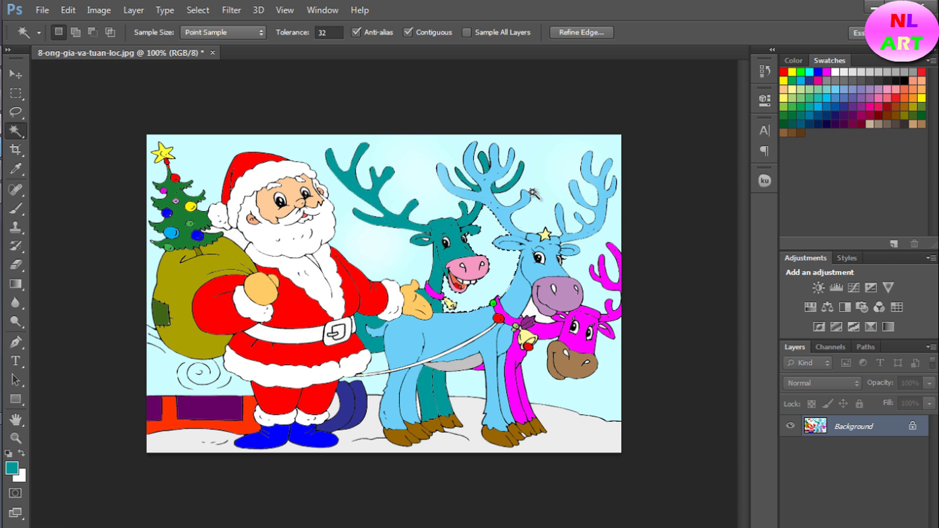
{"action": "key", "text": "ctrl+d"}
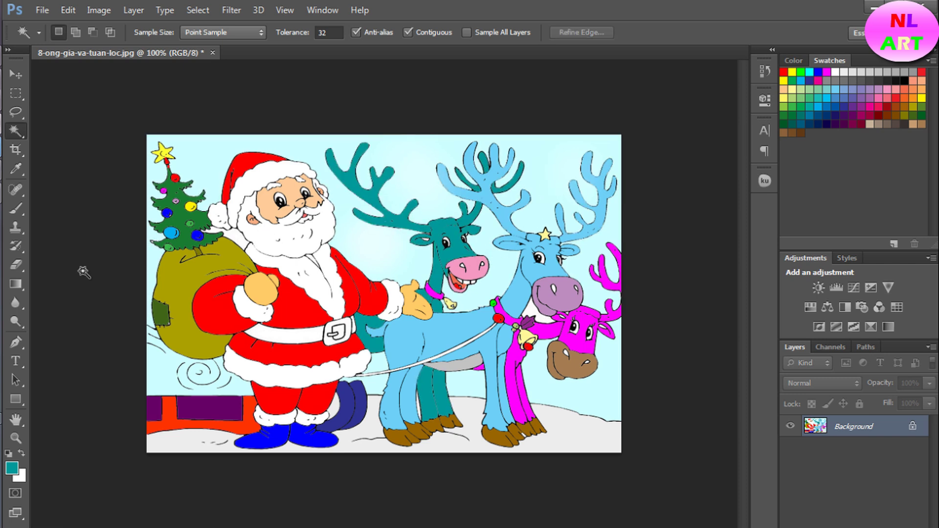
{"action": "left_click", "coordinate": [16, 326]}
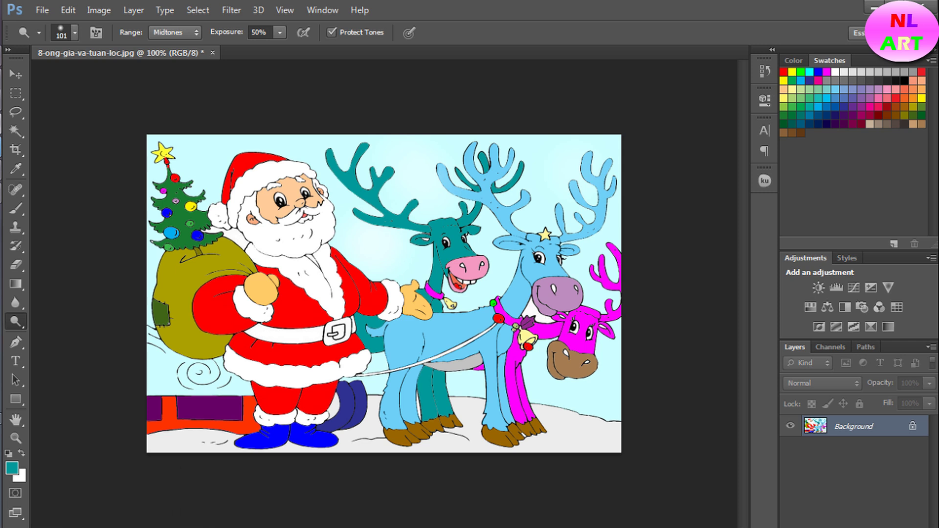
Dodge-lighten Santa's face, the lower right of his sack, and the light-blue reindeer's antlers
{"action": "scroll", "coordinate": [384, 293], "scroll_direction": "down", "scroll_amount": 2}
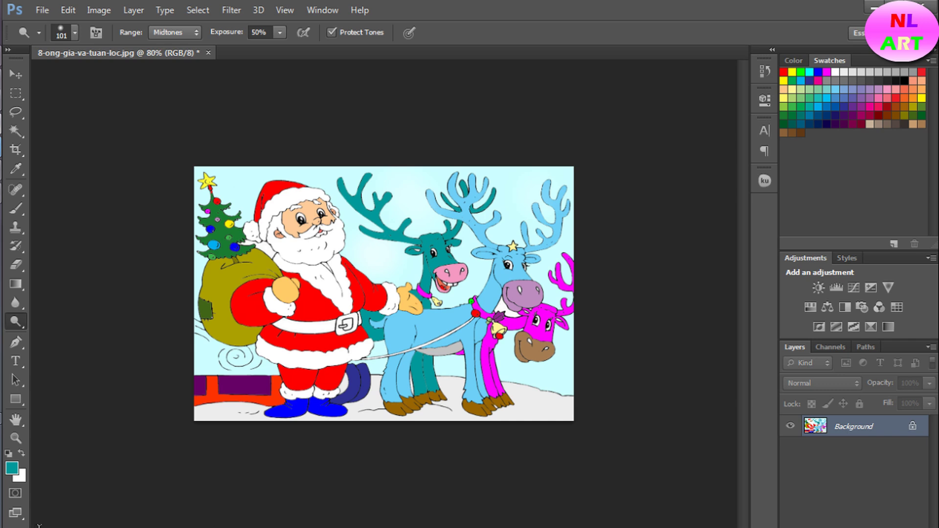
{"action": "scroll", "coordinate": [39, 525], "scroll_direction": "up", "scroll_amount": 3}
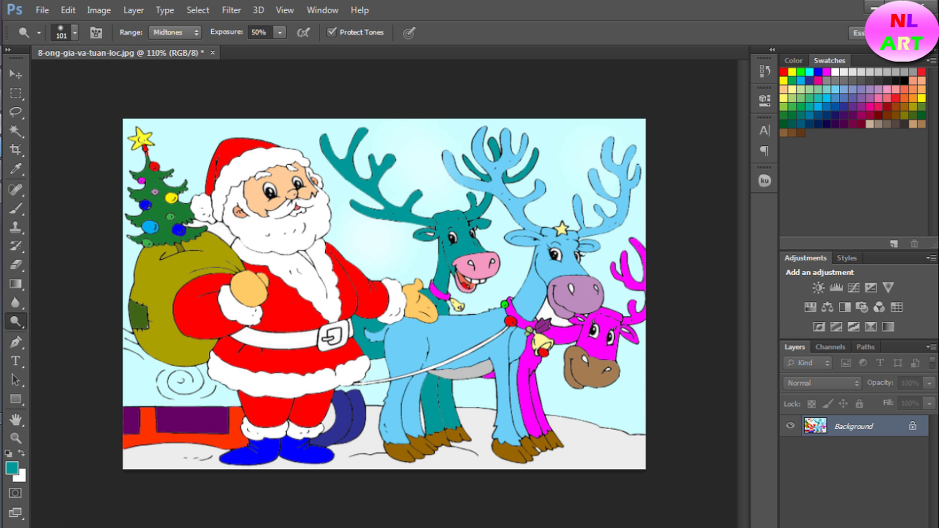
{"action": "scroll", "coordinate": [224, 430], "scroll_direction": "up", "scroll_amount": 1}
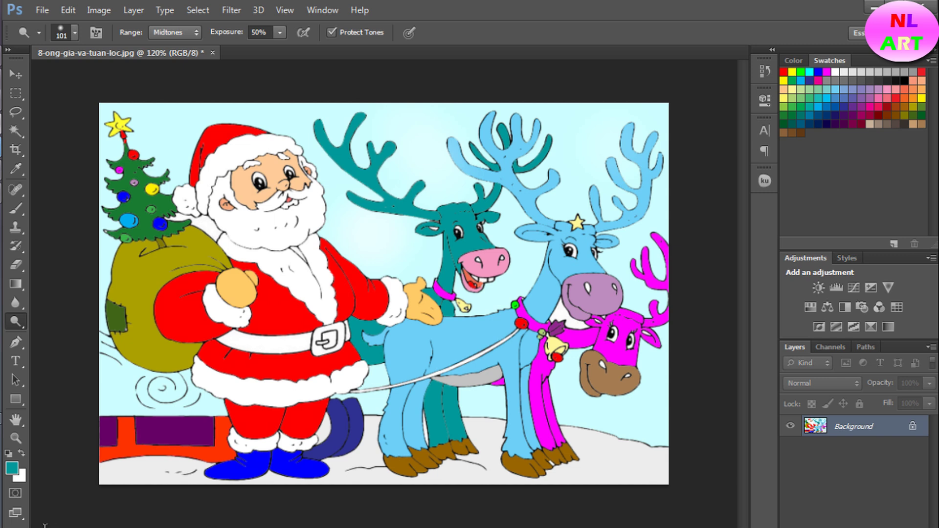
{"action": "scroll", "coordinate": [44, 524], "scroll_direction": "up", "scroll_amount": 2}
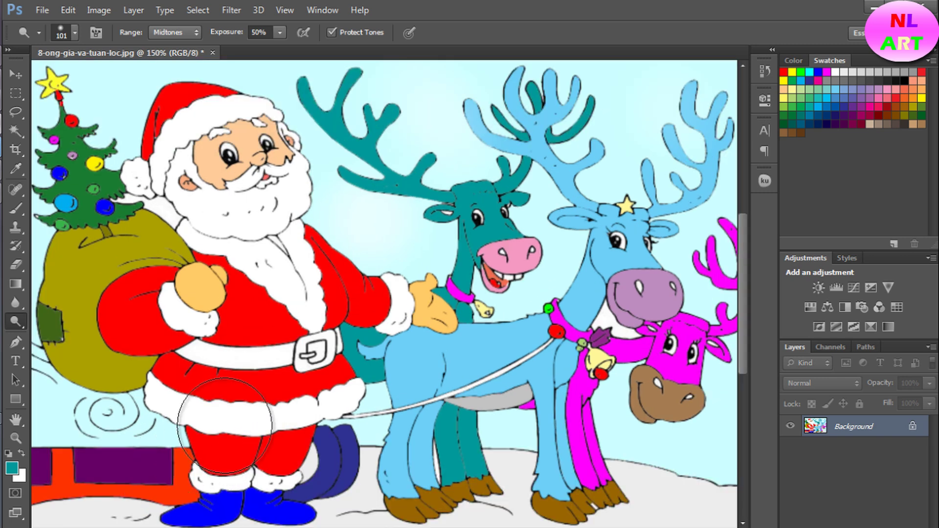
{"action": "left_click_drag", "start_coordinate": [316, 108], "coordinate": [269, 152]}
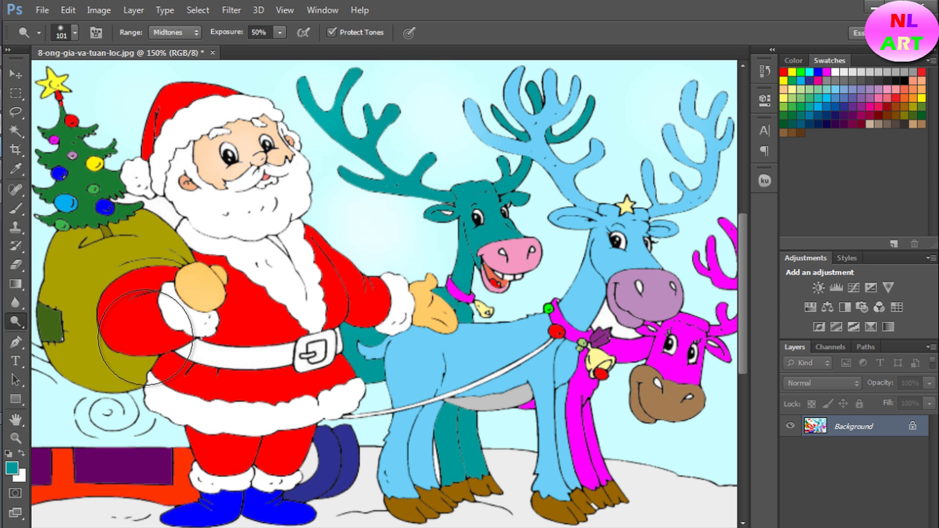
{"action": "left_click_drag", "start_coordinate": [126, 371], "coordinate": [42, 398]}
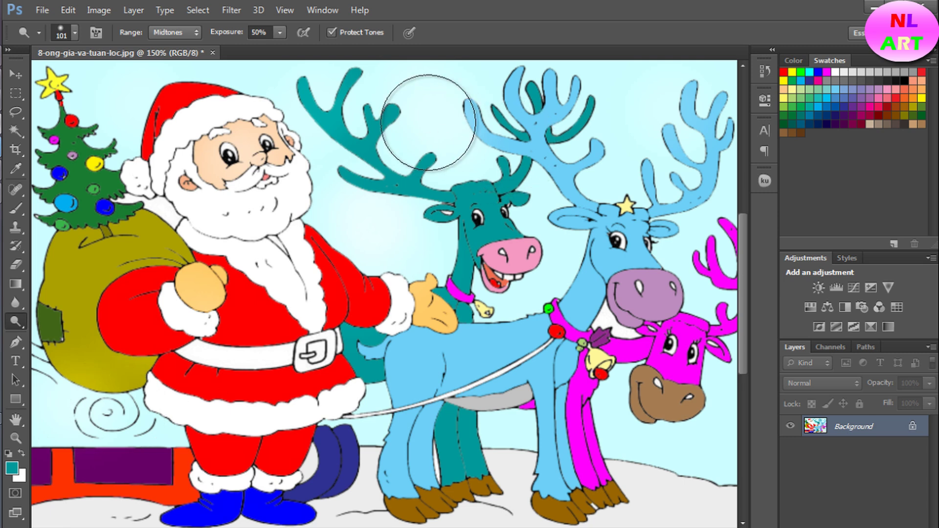
{"action": "mouse_move", "coordinate": [632, 67]}
{"action": "left_mouse_down"}
{"action": "mouse_move", "coordinate": [585, 113]}
{"action": "mouse_move", "coordinate": [628, 83]}
{"action": "left_mouse_up"}
{"action": "scroll", "coordinate": [587, 247], "scroll_direction": "down", "scroll_amount": 3}
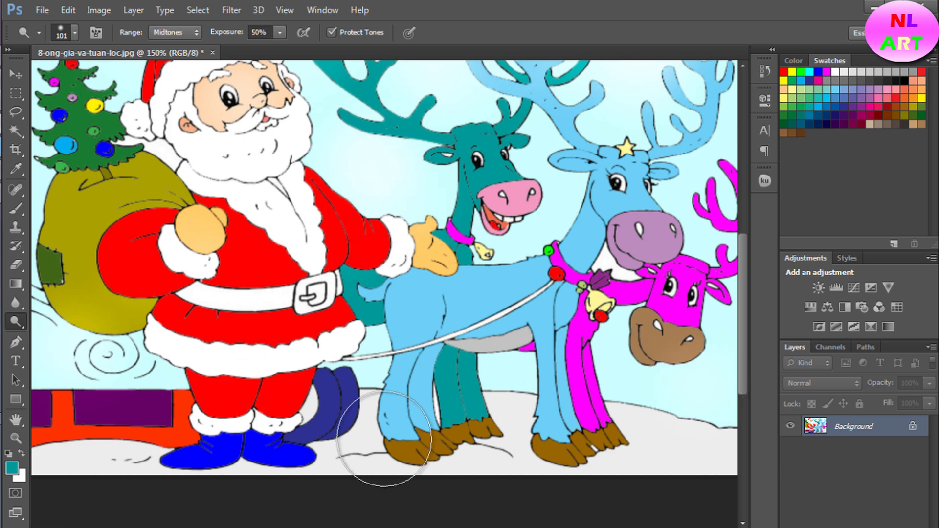
{"action": "scroll", "coordinate": [470, 436], "scroll_direction": "down", "scroll_amount": 3}
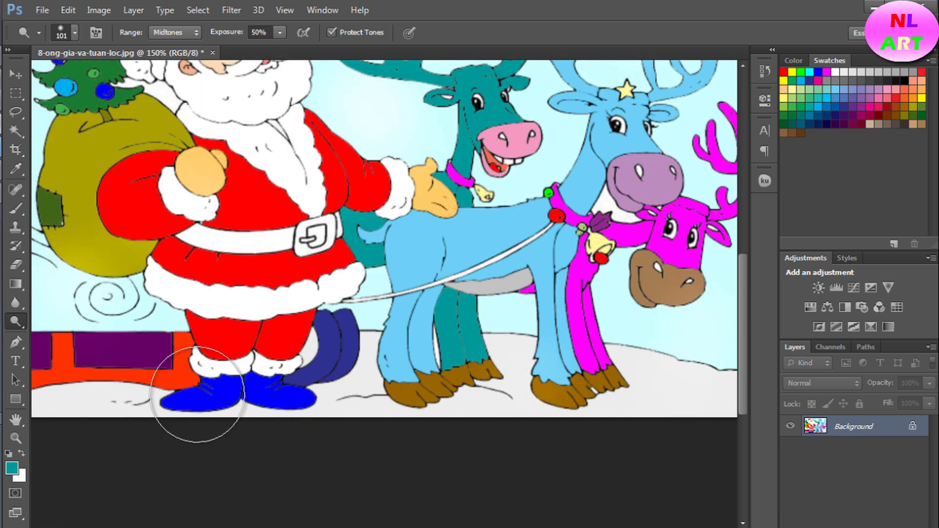
{"action": "scroll", "coordinate": [615, 282], "scroll_direction": "up", "scroll_amount": 2}
{"action": "scroll", "coordinate": [615, 281], "scroll_direction": "up", "scroll_amount": 2}
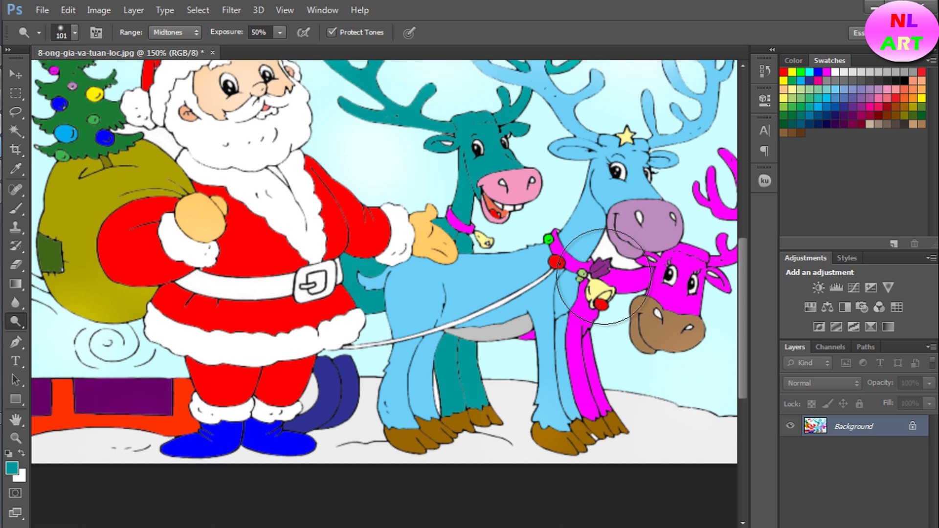
{"action": "left_click", "coordinate": [16, 76]}
{"action": "scroll", "coordinate": [242, 244], "scroll_direction": "up", "scroll_amount": 1}
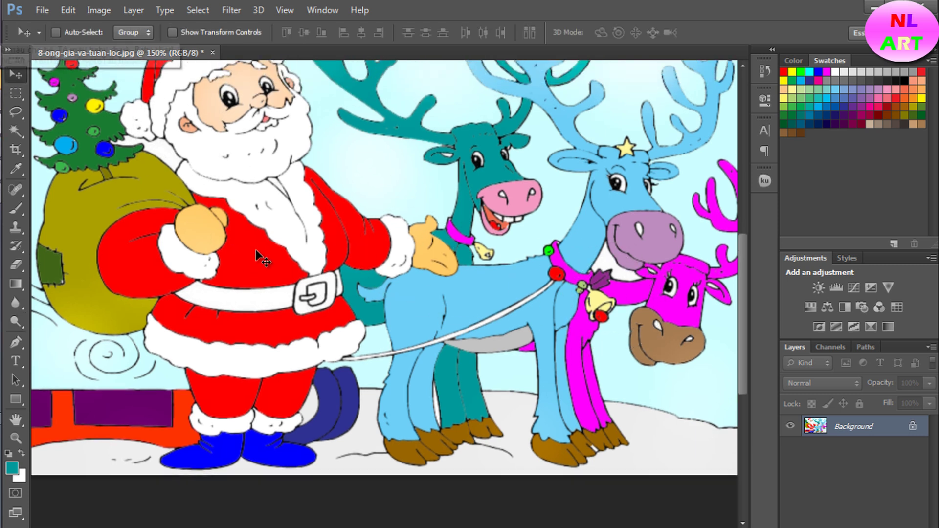
{"action": "scroll", "coordinate": [245, 246], "scroll_direction": "up", "scroll_amount": 1}
{"action": "scroll", "coordinate": [249, 248], "scroll_direction": "up", "scroll_amount": 1}
{"action": "scroll", "coordinate": [255, 249], "scroll_direction": "up", "scroll_amount": 1}
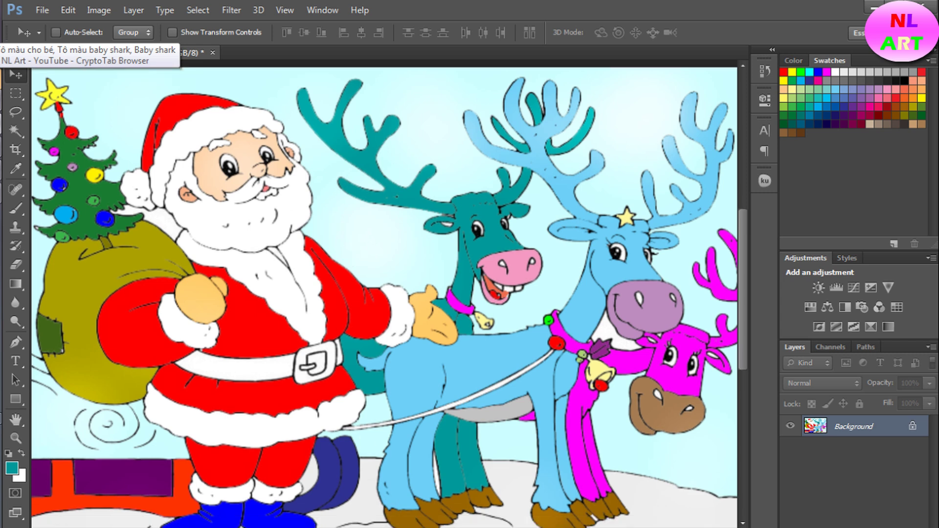
{"action": "scroll", "coordinate": [384, 297], "scroll_direction": "down", "scroll_amount": 3}
{"action": "scroll", "coordinate": [384, 297], "scroll_direction": "up", "scroll_amount": 1}
{"action": "scroll", "coordinate": [384, 298], "scroll_direction": "up", "scroll_amount": 1}
{"action": "scroll", "coordinate": [385, 297], "scroll_direction": "up", "scroll_amount": 1}
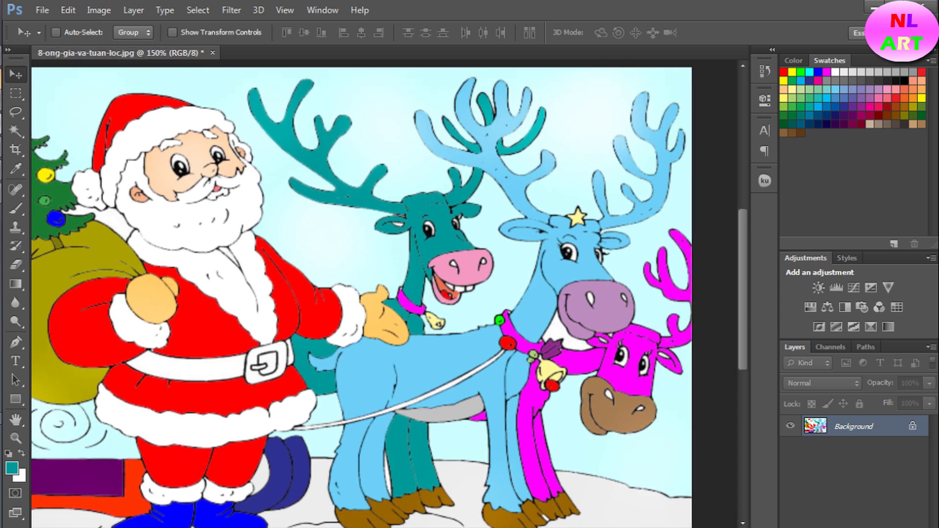
{"action": "scroll", "coordinate": [384, 298], "scroll_direction": "left", "scroll_amount": 1}
{"action": "scroll", "coordinate": [384, 298], "scroll_direction": "left", "scroll_amount": 1}
{"action": "scroll", "coordinate": [384, 297], "scroll_direction": "left", "scroll_amount": 1}
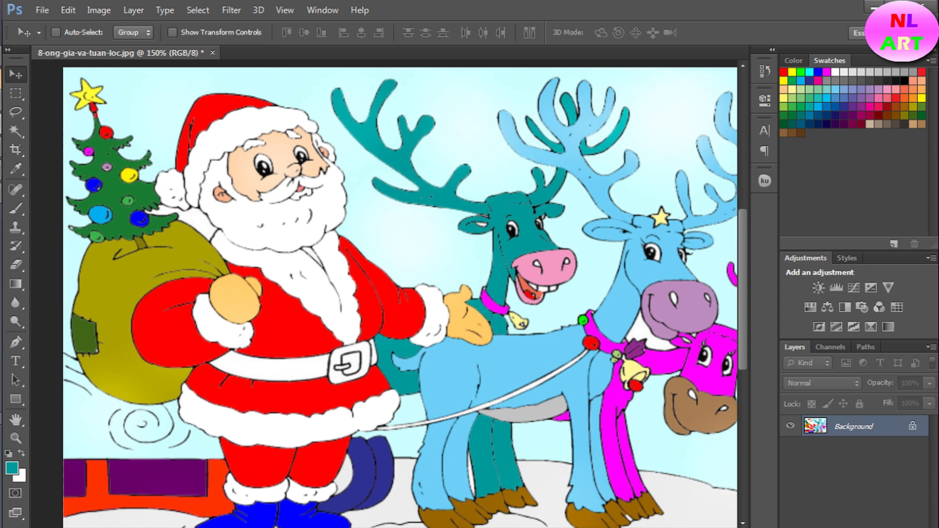
{"action": "scroll", "coordinate": [384, 298], "scroll_direction": "right", "scroll_amount": 1}
{"action": "scroll", "coordinate": [385, 298], "scroll_direction": "right", "scroll_amount": 1}
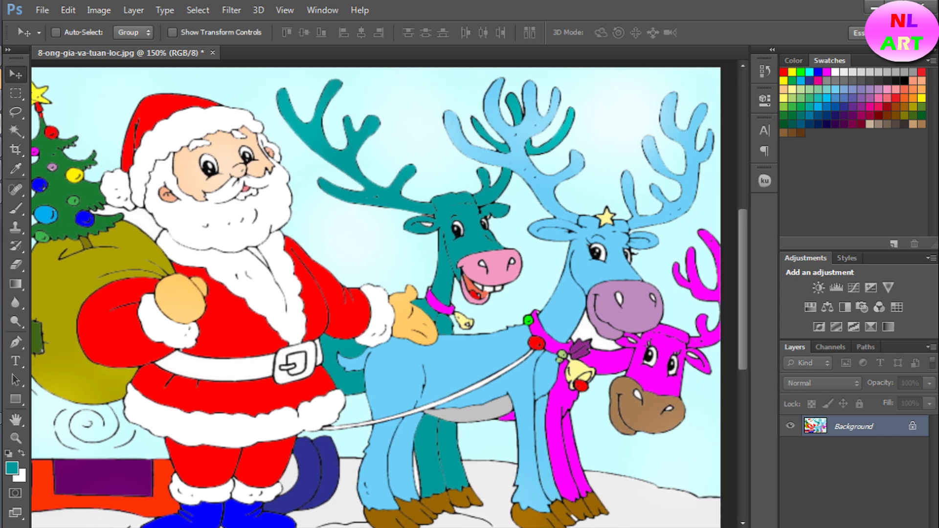
{"action": "scroll", "coordinate": [499, 415], "scroll_direction": "up", "scroll_amount": 1}
{"action": "scroll", "coordinate": [499, 416], "scroll_direction": "left", "scroll_amount": 1}
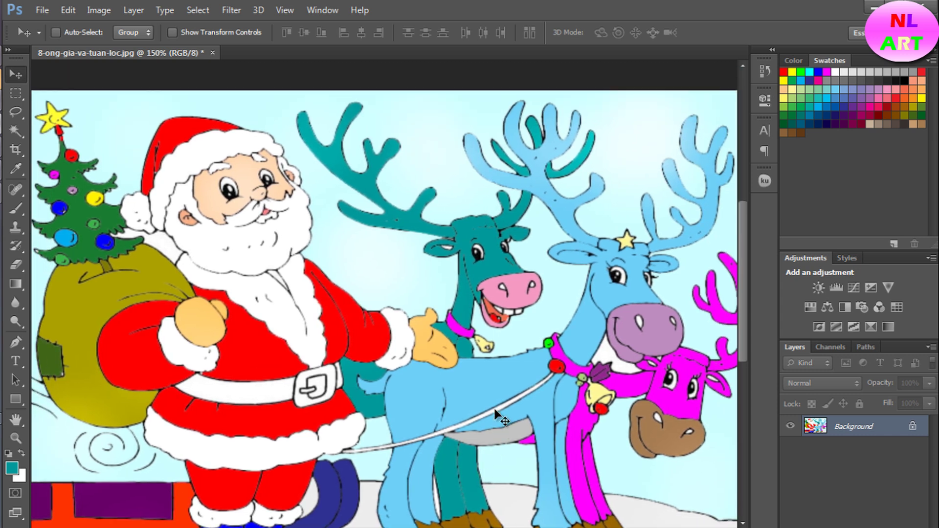
{"action": "scroll", "coordinate": [498, 416], "scroll_direction": "up", "scroll_amount": 1}
{"action": "scroll", "coordinate": [499, 416], "scroll_direction": "up", "scroll_amount": 1}
{"action": "scroll", "coordinate": [498, 417], "scroll_direction": "up", "scroll_amount": 1}
{"action": "scroll", "coordinate": [497, 412], "scroll_direction": "down", "scroll_amount": 1}
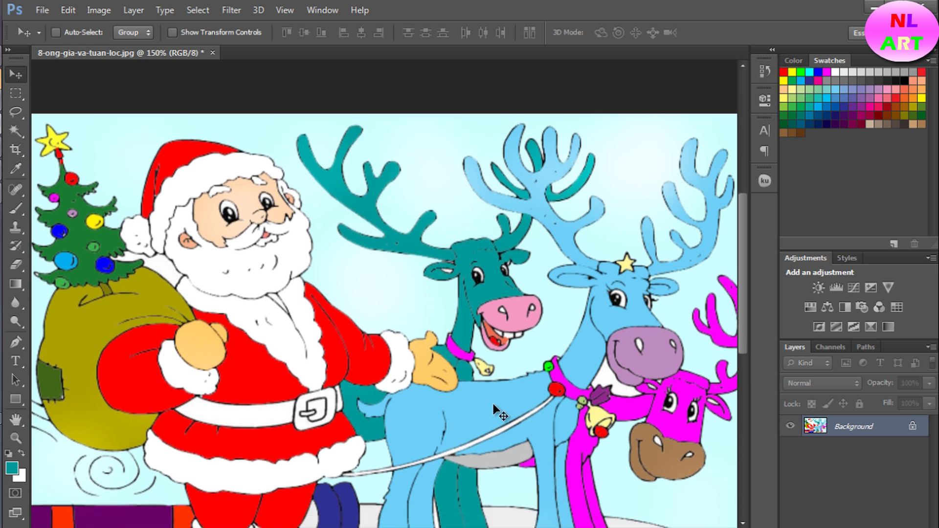
{"action": "scroll", "coordinate": [494, 405], "scroll_direction": "down", "scroll_amount": 1}
{"action": "scroll", "coordinate": [503, 352], "scroll_direction": "down", "scroll_amount": 1}
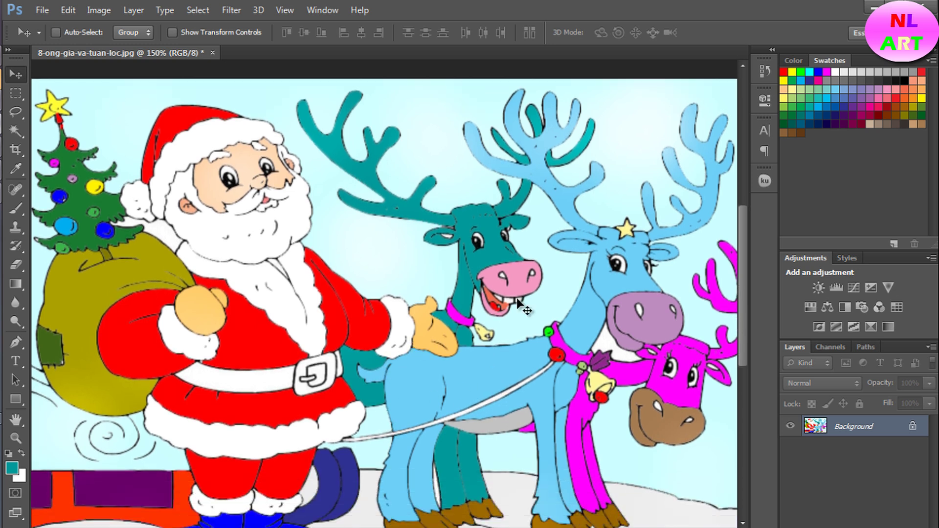
{"action": "key", "text": "w"}
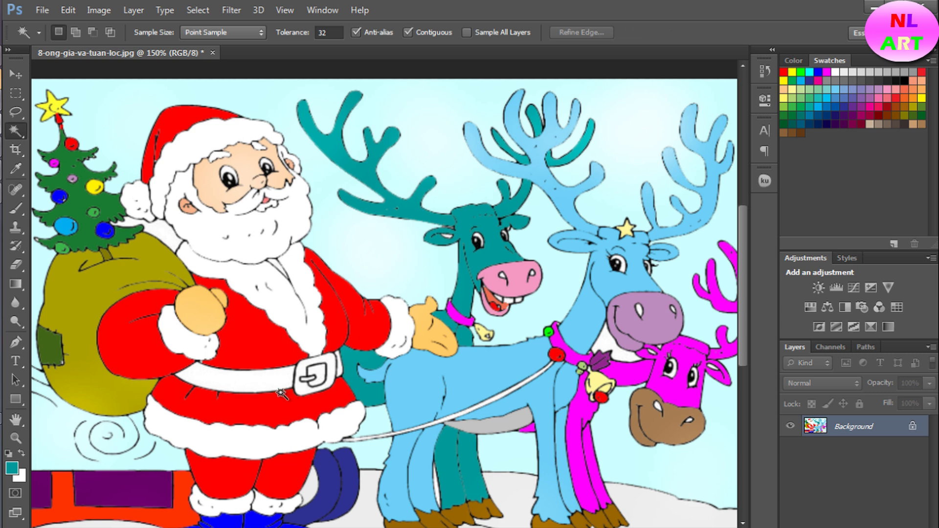
Fill the white part of Santa's belt with black
{"action": "left_click", "coordinate": [280, 386]}
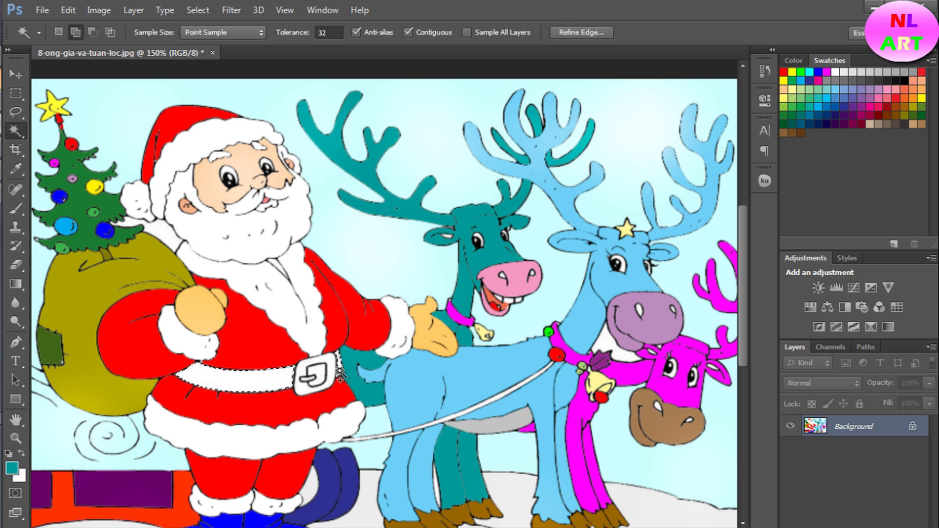
{"action": "left_click", "coordinate": [903, 82]}
{"action": "key", "text": "alt+BackSpace"}
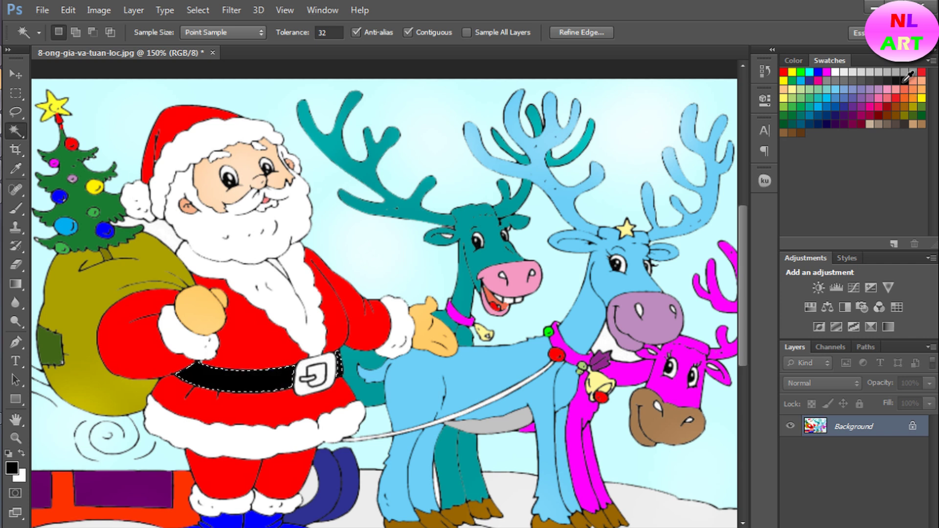
Fill the buckle centre red, the frame brown and the inner area pale yellow, then deselect
{"action": "left_click", "coordinate": [319, 372]}
{"action": "key", "text": "alt+BackSpace"}
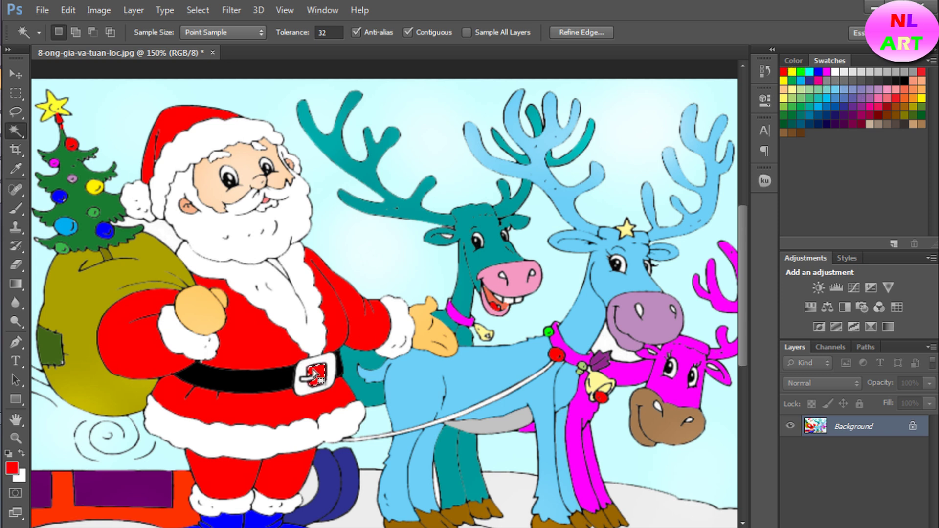
{"action": "left_click", "coordinate": [300, 370]}
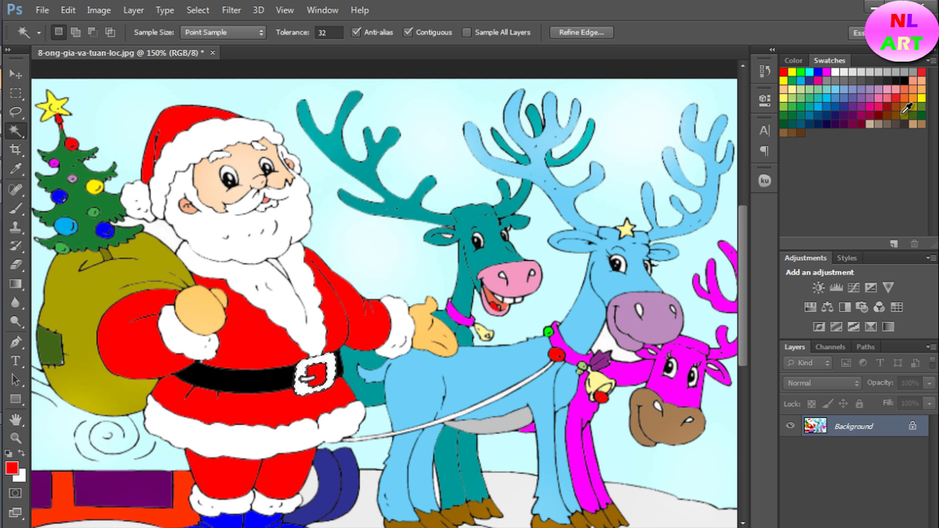
{"action": "key", "text": "alt+BackSpace"}
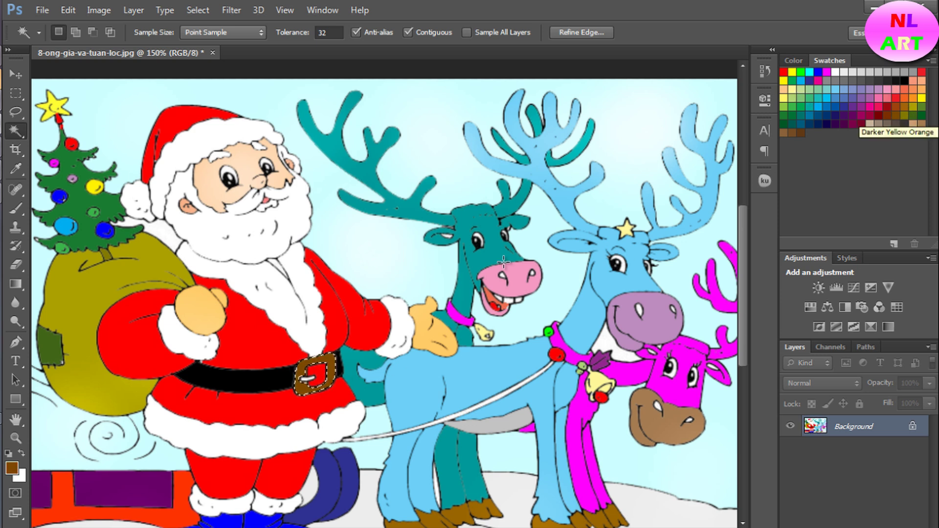
{"action": "left_click", "coordinate": [308, 377]}
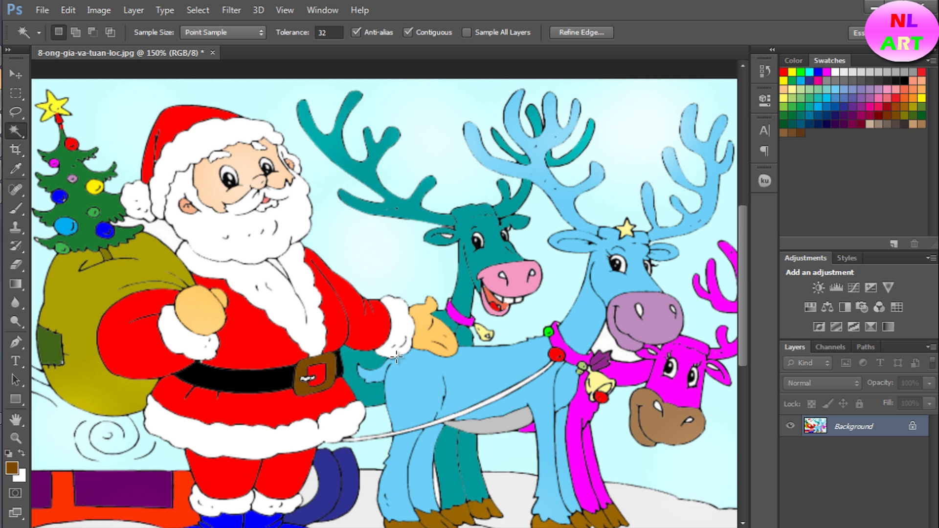
{"action": "left_click", "coordinate": [792, 89]}
{"action": "key", "text": "alt+BackSpace"}
{"action": "key", "text": "ctrl+d"}
Fill the inner area of the belt buckle with black
{"action": "scroll", "coordinate": [387, 269], "scroll_direction": "down", "scroll_amount": 1}
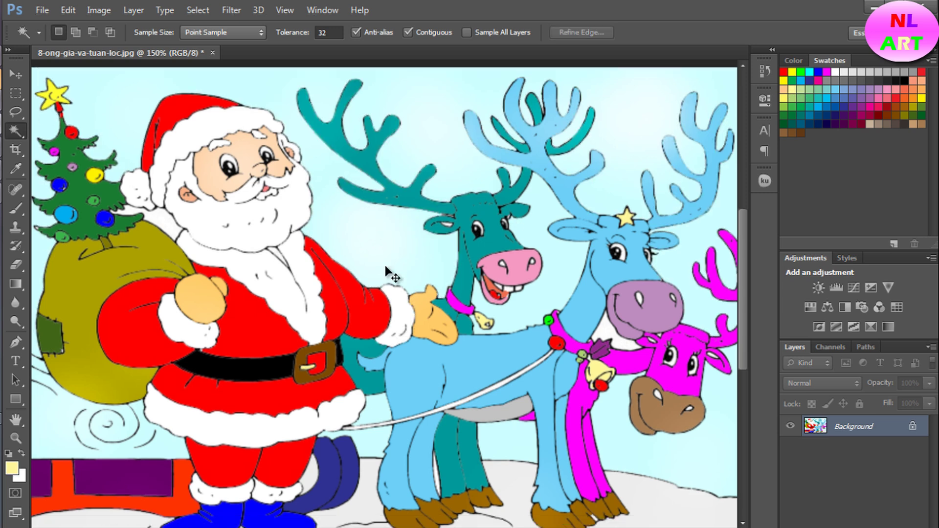
{"action": "scroll", "coordinate": [368, 395], "scroll_direction": "down", "scroll_amount": 2}
{"action": "scroll", "coordinate": [368, 395], "scroll_direction": "down", "scroll_amount": 1}
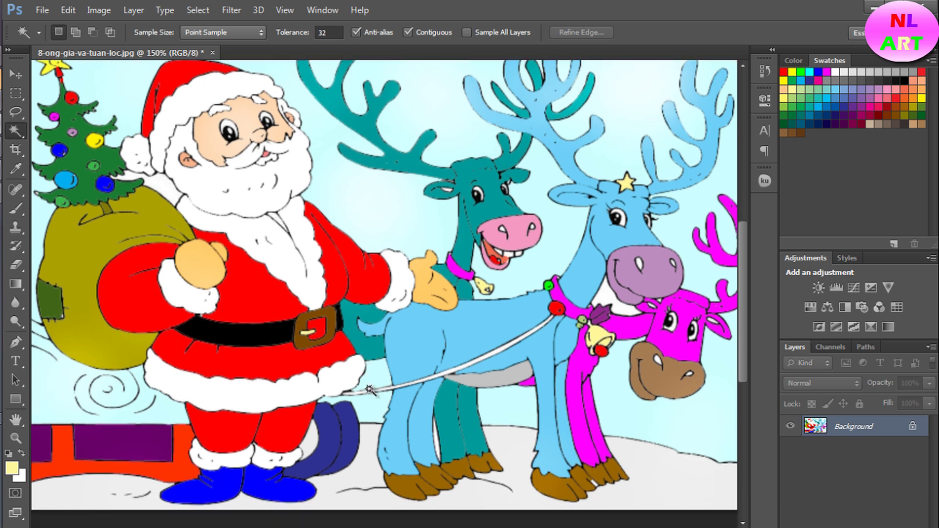
{"action": "scroll", "coordinate": [370, 390], "scroll_direction": "down", "scroll_amount": 1}
{"action": "left_click", "coordinate": [313, 318]}
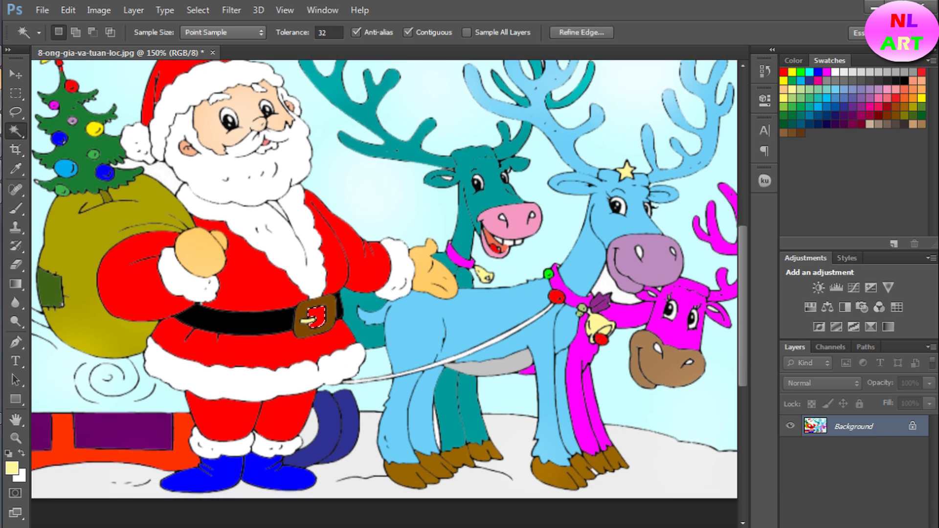
{"action": "left_click", "coordinate": [905, 82]}
{"action": "key", "text": "alt+BackSpace"}
Select the teal area beside the belt and the small light gap beside Santa's coat
{"action": "left_click", "coordinate": [356, 321]}
{"action": "left_click", "coordinate": [370, 366]}
{"action": "scroll", "coordinate": [390, 365], "scroll_direction": "down", "scroll_amount": 1}
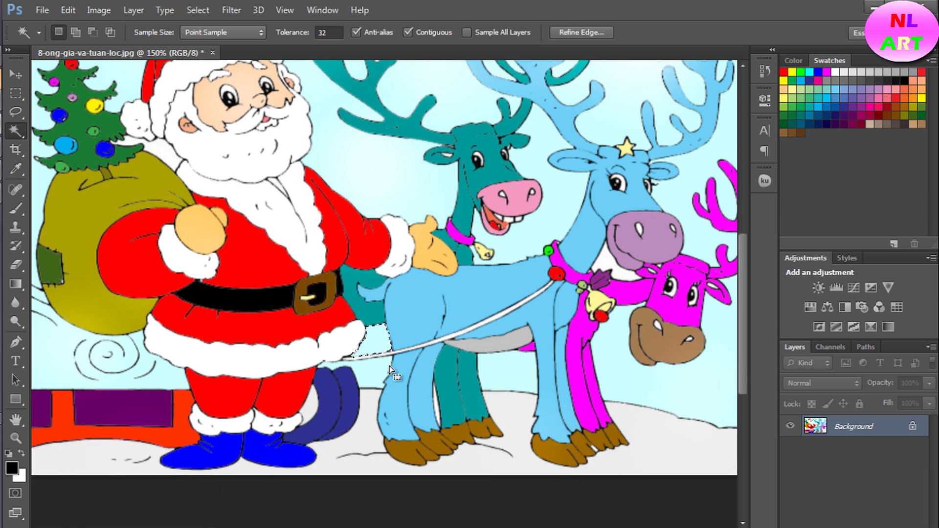
{"action": "scroll", "coordinate": [390, 366], "scroll_direction": "down", "scroll_amount": 1}
{"action": "scroll", "coordinate": [389, 365], "scroll_direction": "up", "scroll_amount": 1}
{"action": "scroll", "coordinate": [392, 367], "scroll_direction": "up", "scroll_amount": 1}
{"action": "scroll", "coordinate": [396, 368], "scroll_direction": "up", "scroll_amount": 1}
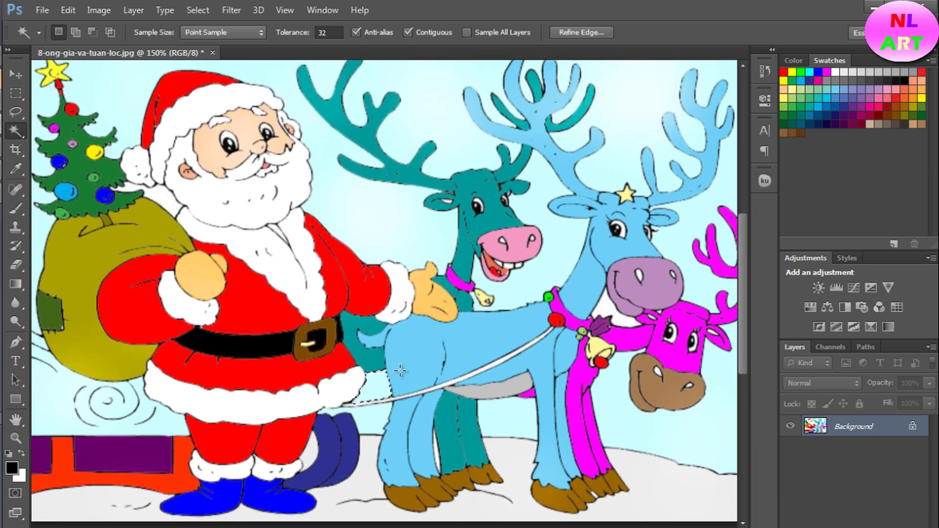
{"action": "scroll", "coordinate": [400, 370], "scroll_direction": "up", "scroll_amount": 1}
{"action": "scroll", "coordinate": [428, 365], "scroll_direction": "up", "scroll_amount": 1}
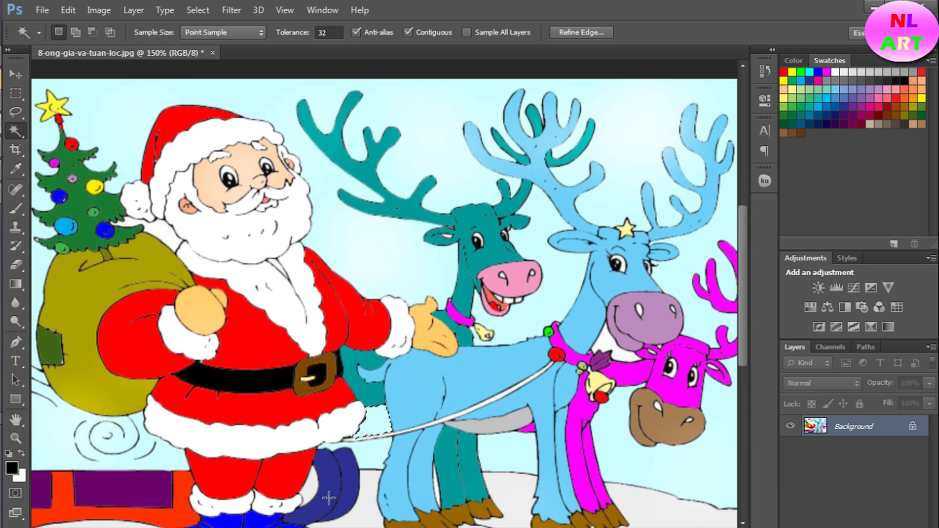
{"action": "scroll", "coordinate": [384, 303], "scroll_direction": "left", "scroll_amount": 3}
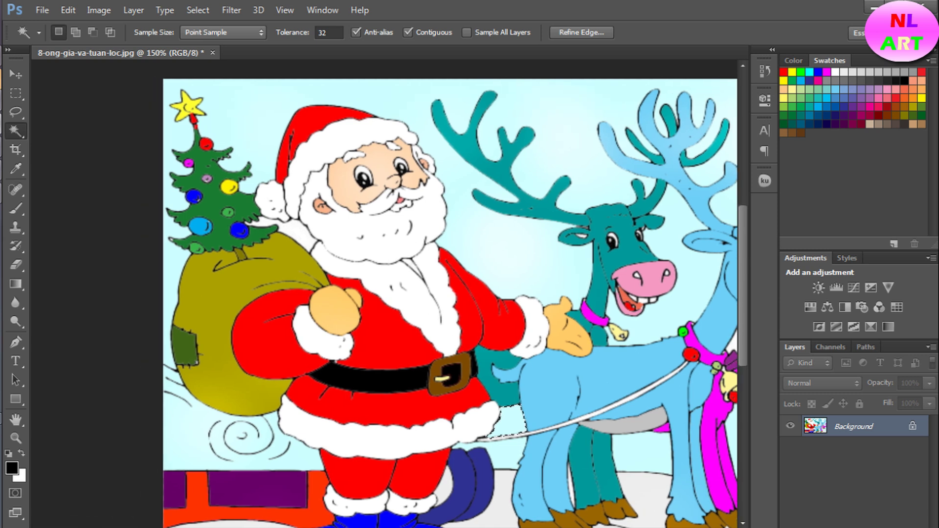
{"action": "scroll", "coordinate": [384, 303], "scroll_direction": "right", "scroll_amount": 1}
{"action": "scroll", "coordinate": [384, 303], "scroll_direction": "right", "scroll_amount": 2}
{"action": "scroll", "coordinate": [385, 303], "scroll_direction": "right", "scroll_amount": 2}
{"action": "scroll", "coordinate": [384, 303], "scroll_direction": "right", "scroll_amount": 2}
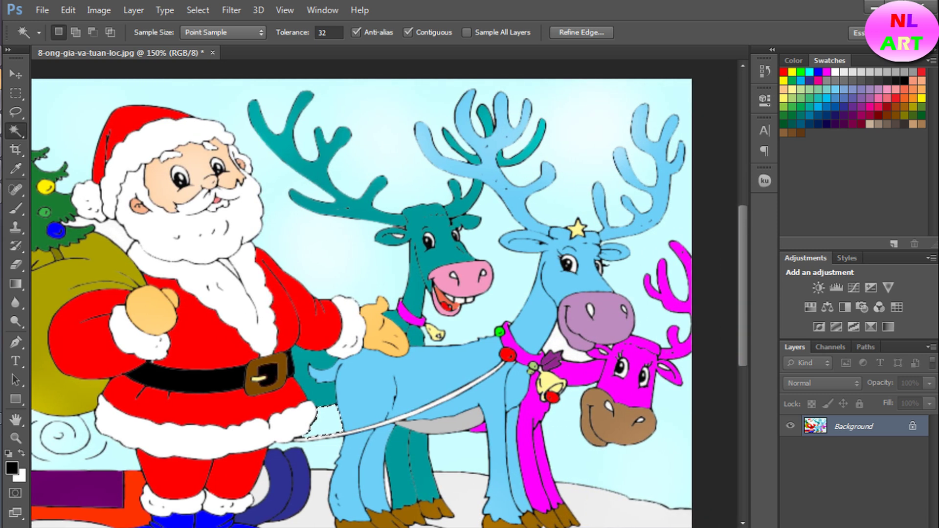
{"action": "scroll", "coordinate": [384, 303], "scroll_direction": "left", "scroll_amount": 1}
{"action": "scroll", "coordinate": [384, 303], "scroll_direction": "left", "scroll_amount": 1}
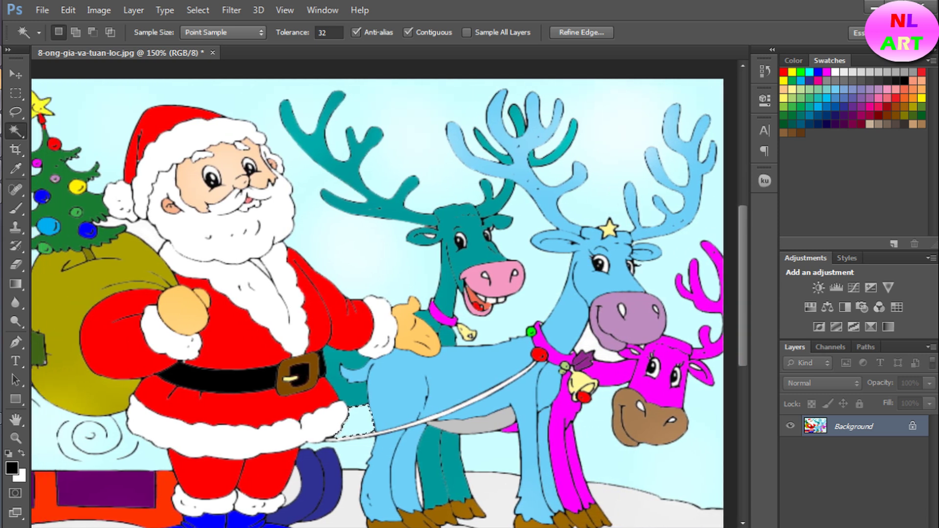